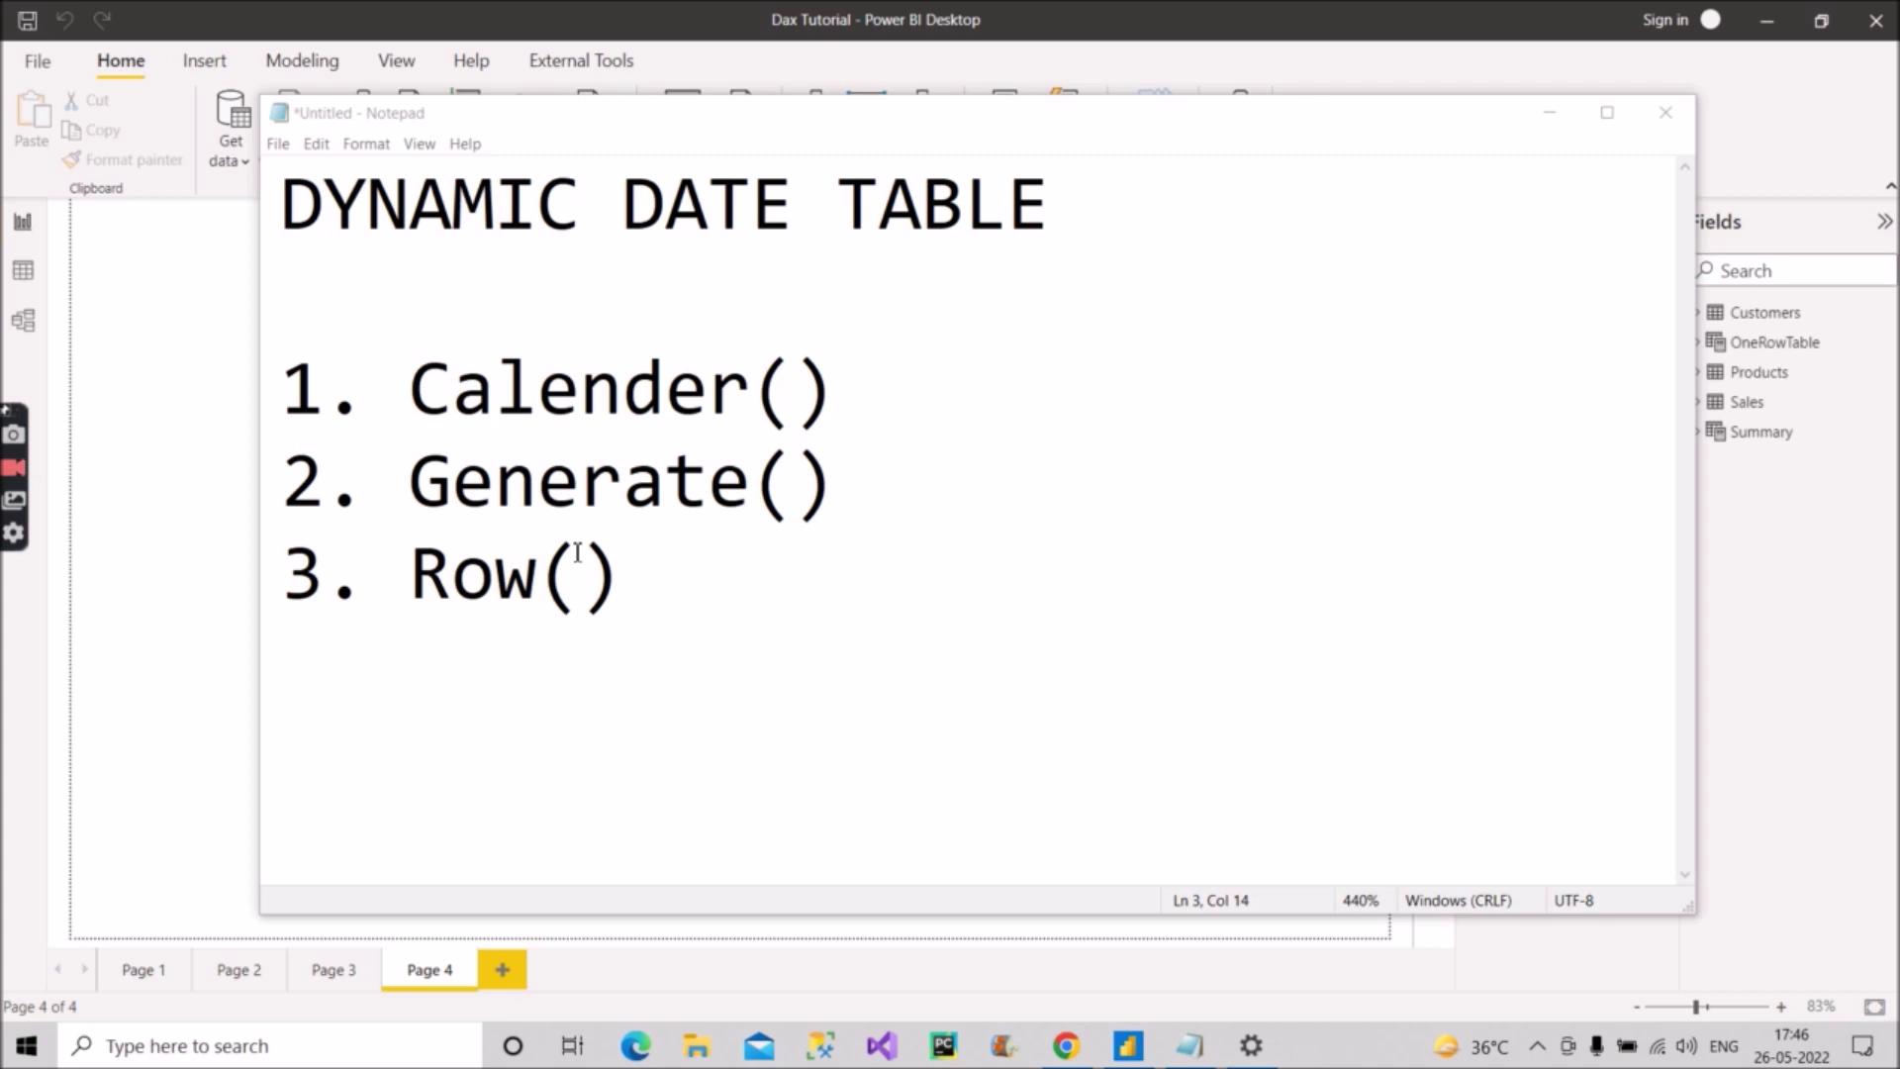
Step: Minimise the Notepad notes and start a new calculated table from the data view
left_click(1547, 114)
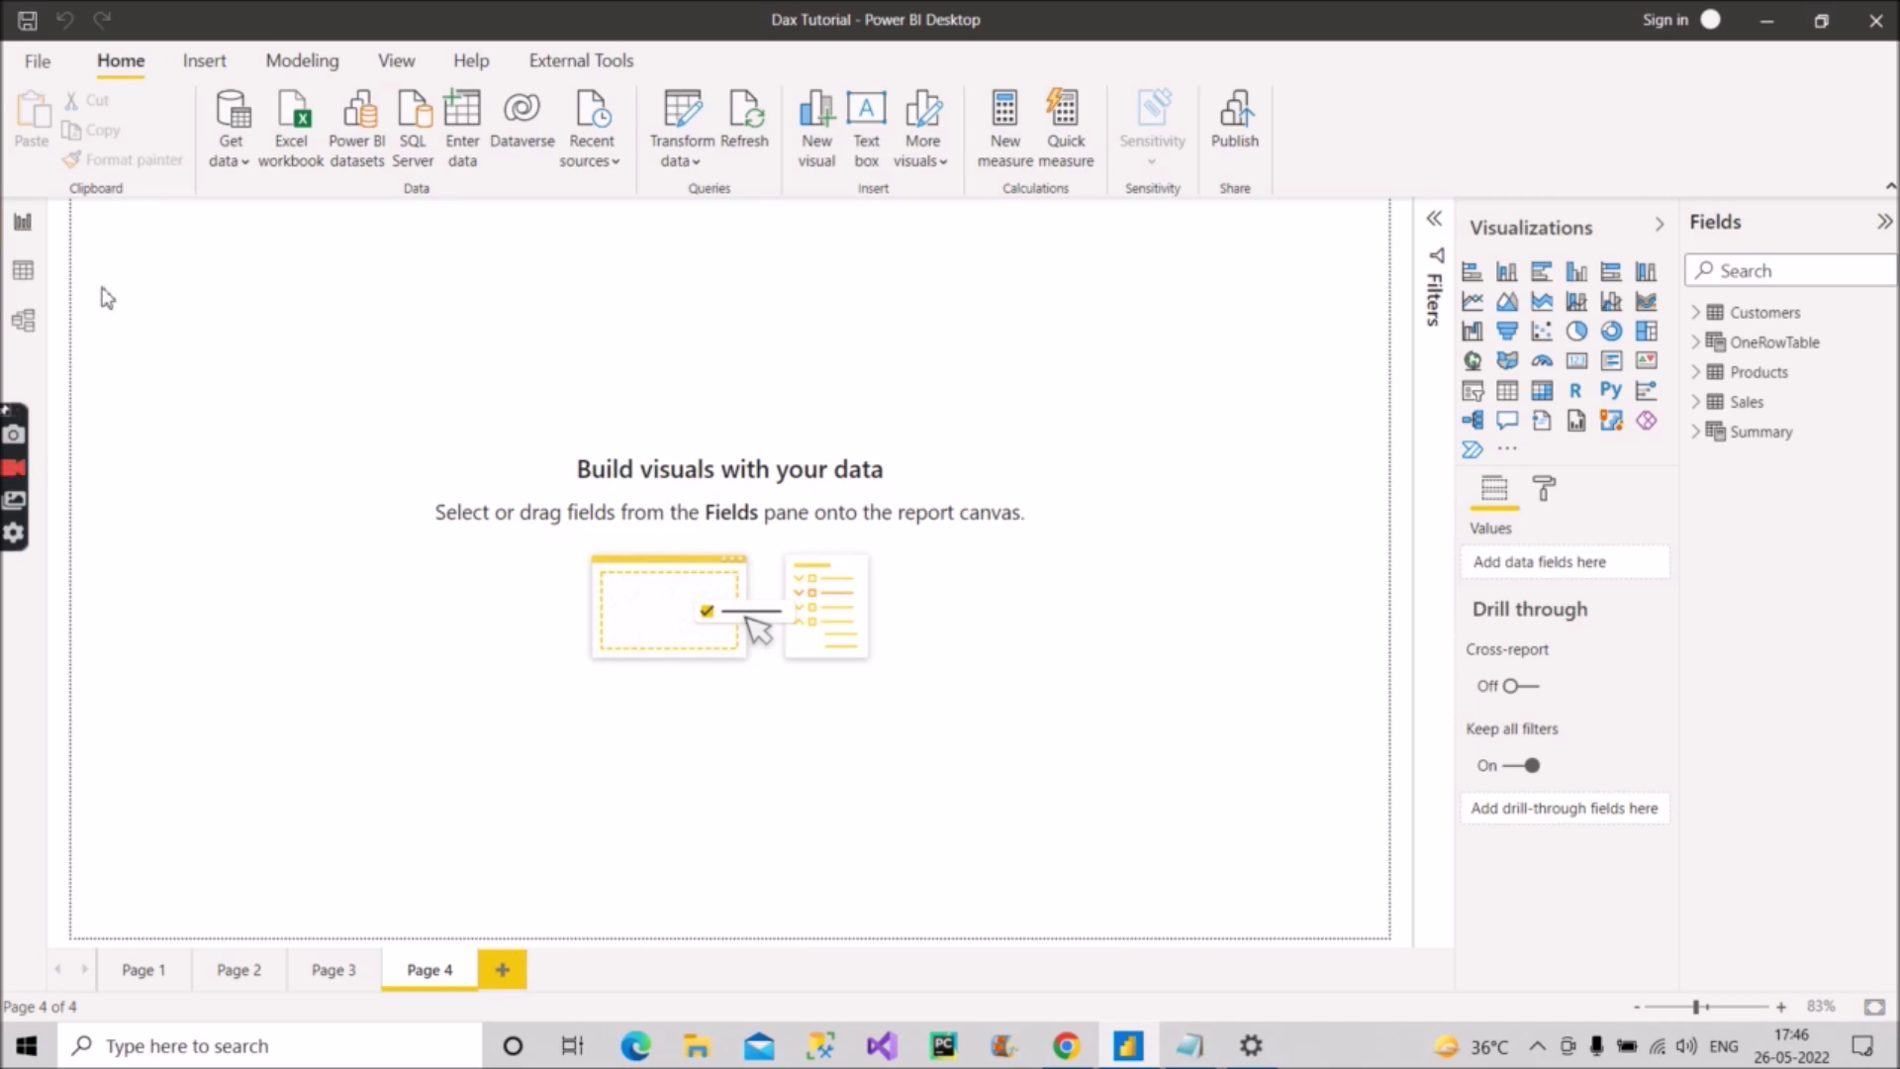
left_click(24, 282)
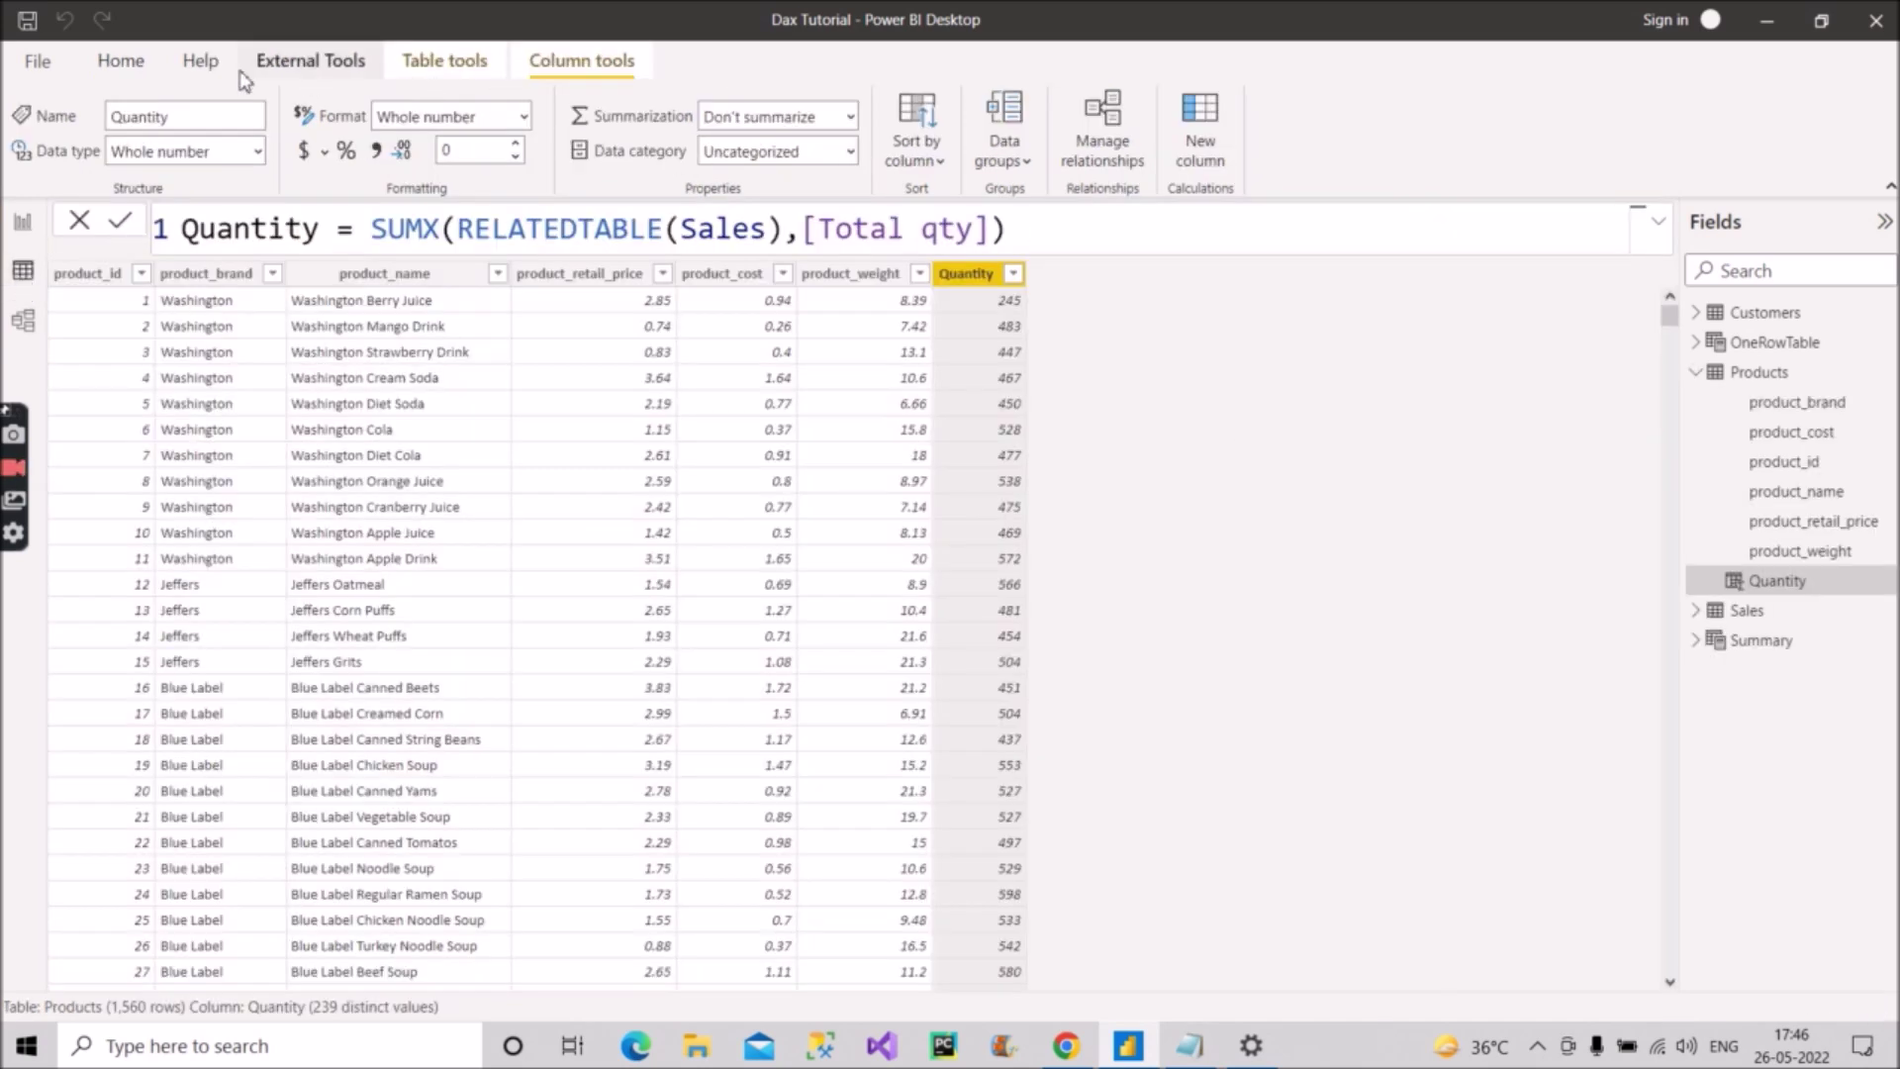
left_click(123, 63)
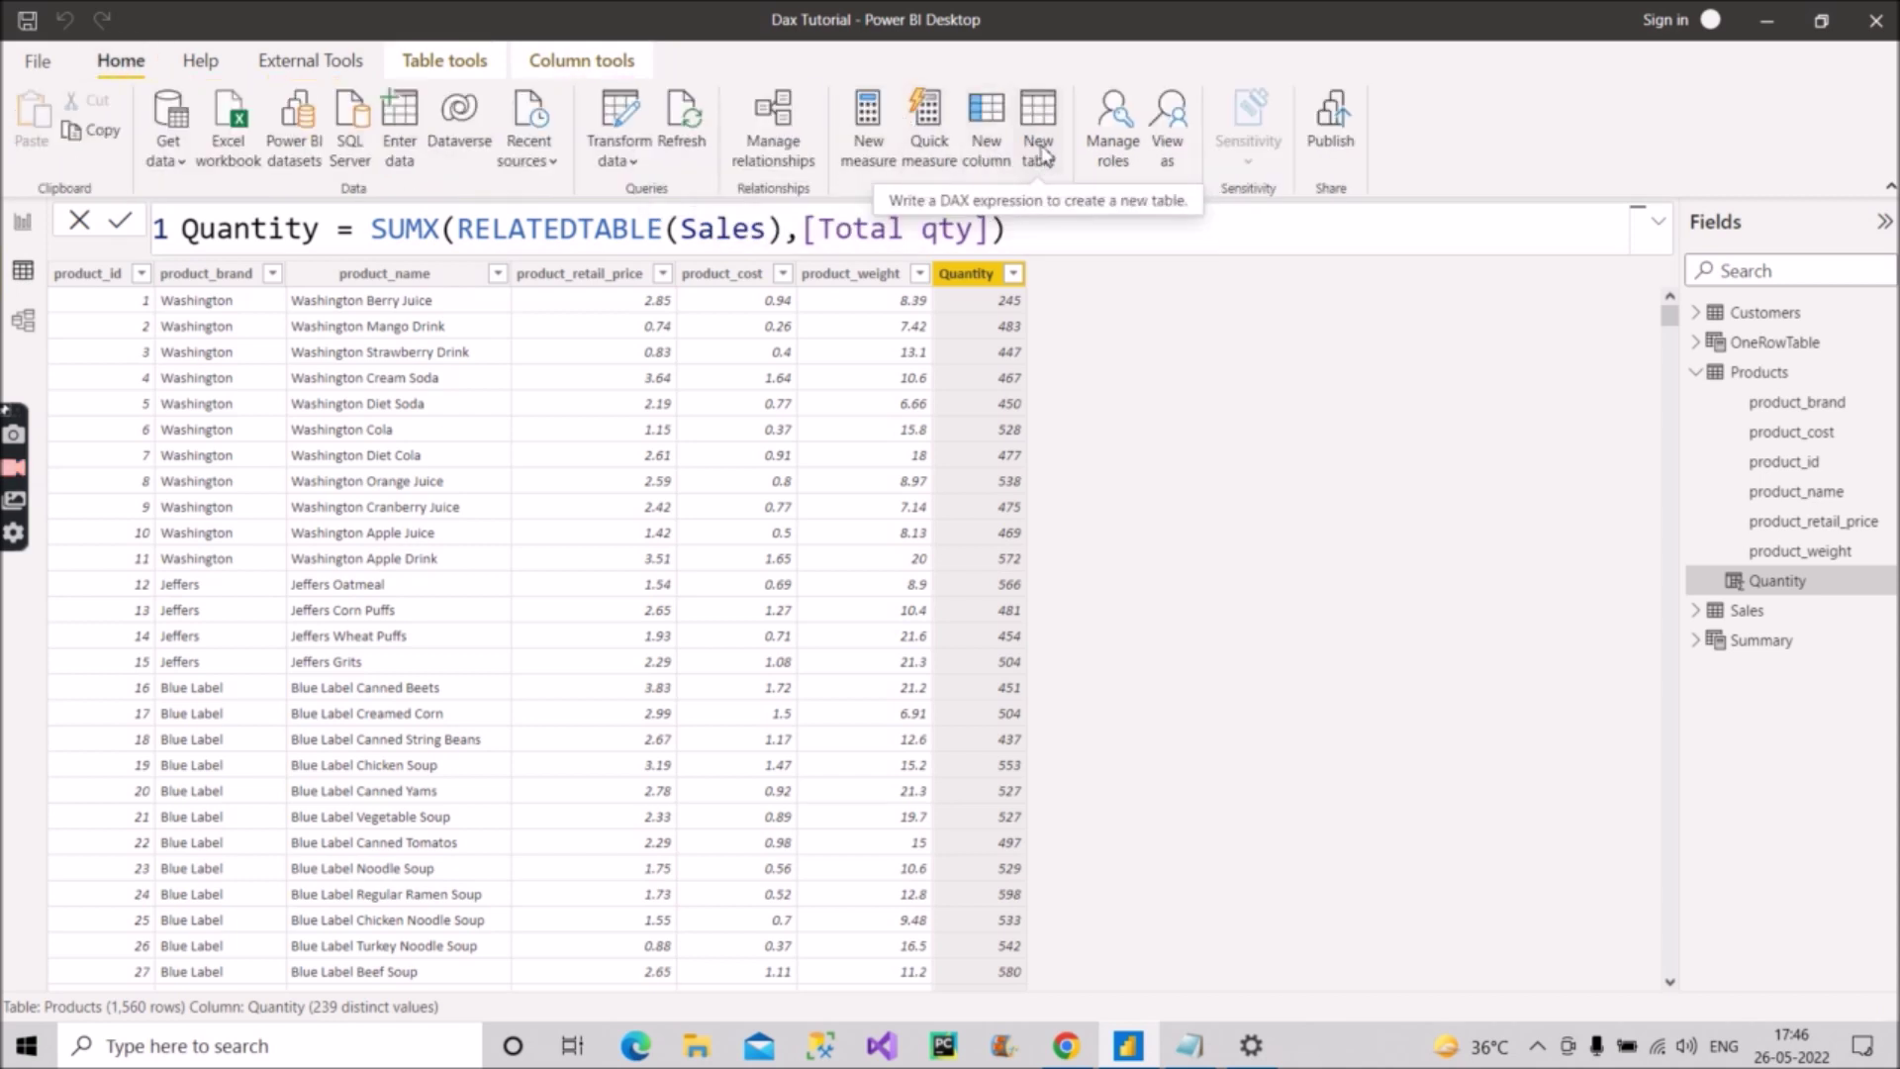
left_click(1040, 150)
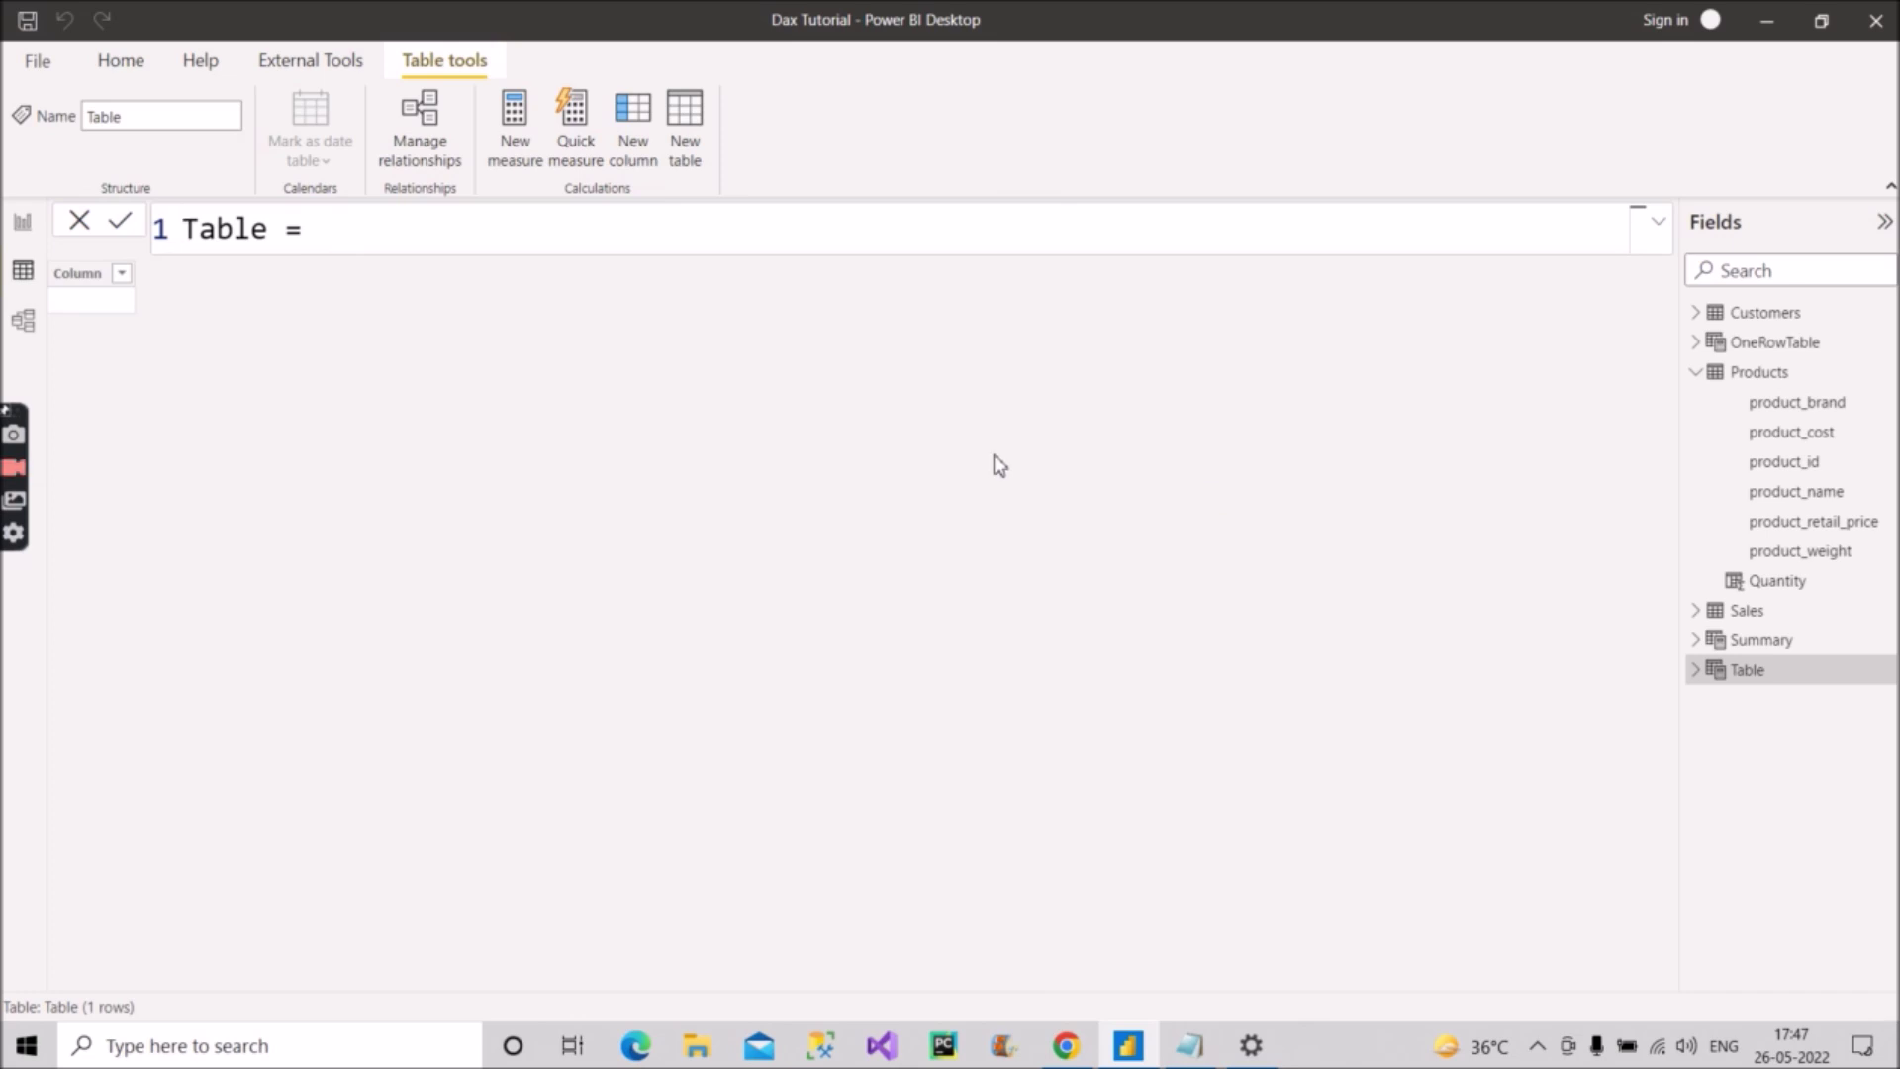
Step: Replace the default table name in the formula with "Calender_table ="
key("End")
key("BackSpace")
key("BackSpace")
key("BackSpace")
key("BackSpace")
key("BackSpace")
key("BackSpace")
key("BackSpace")
key("BackSpace")
type("Calen")
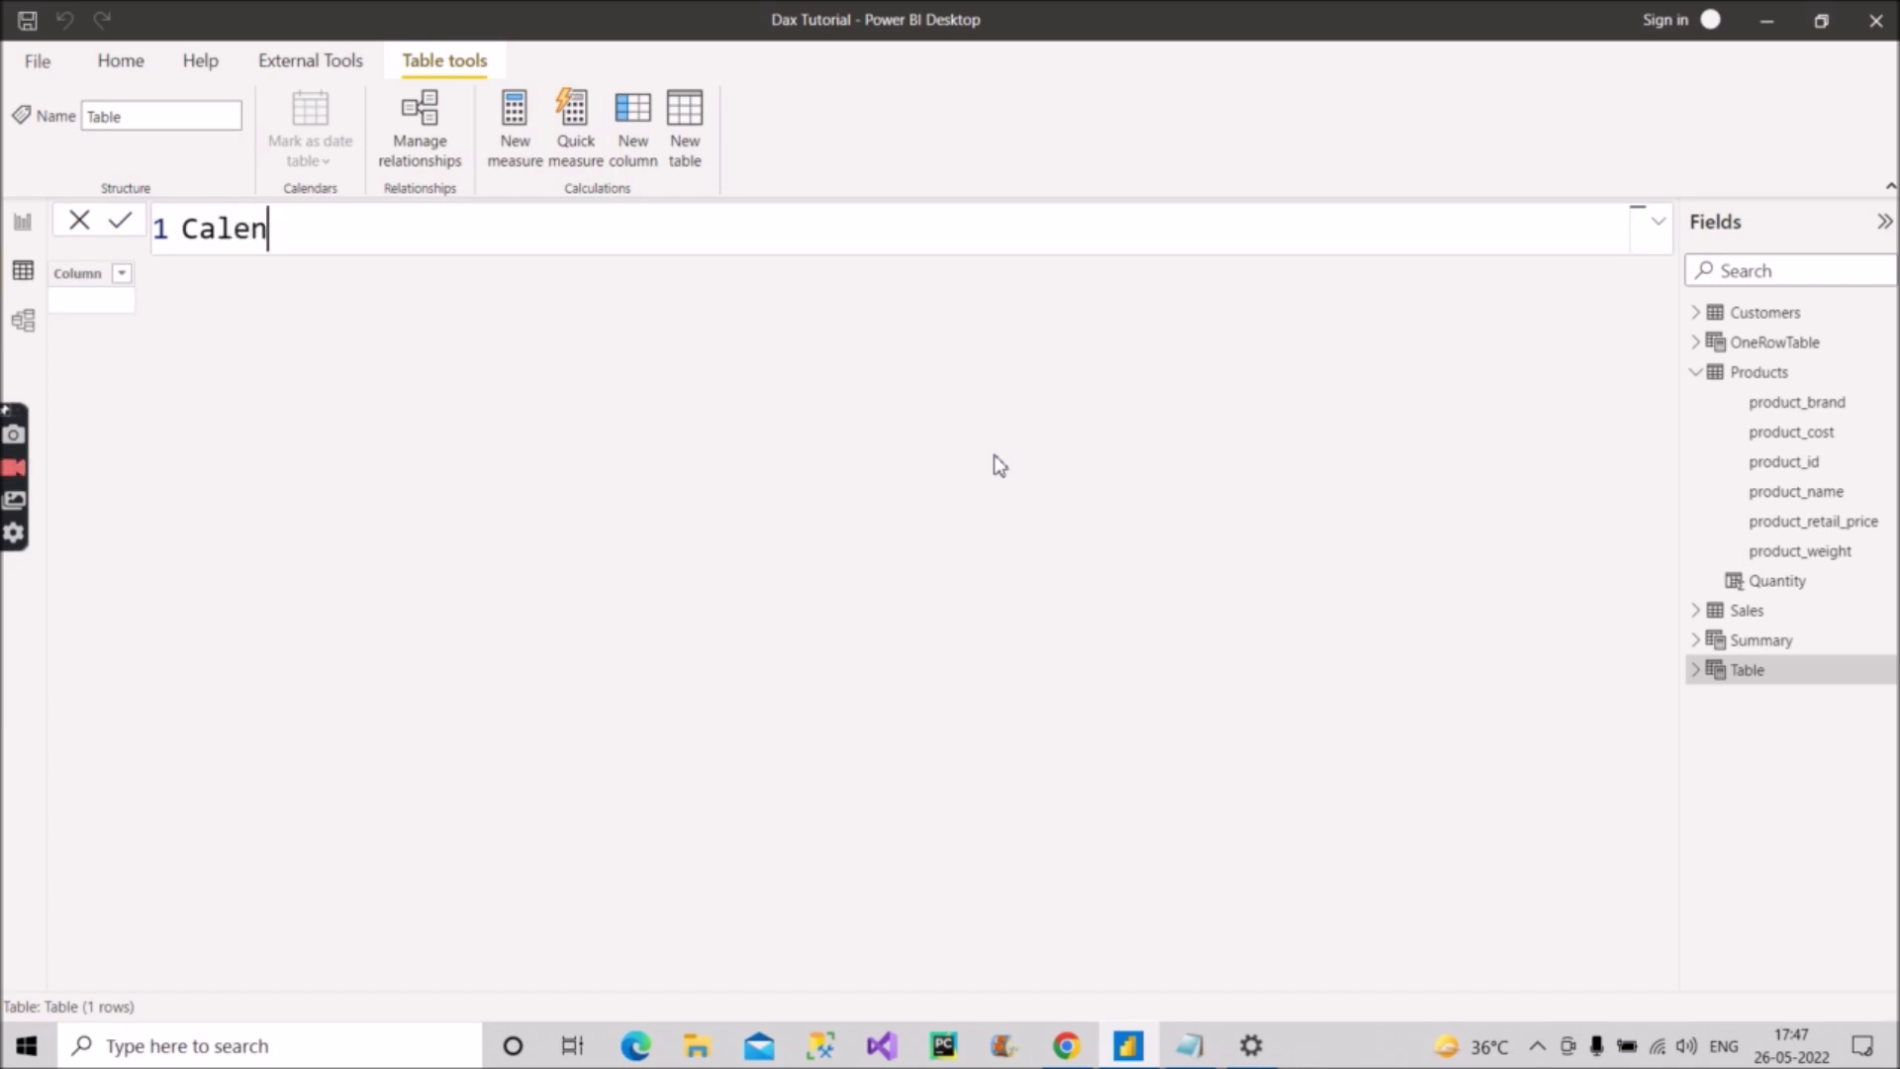
type("der_table")
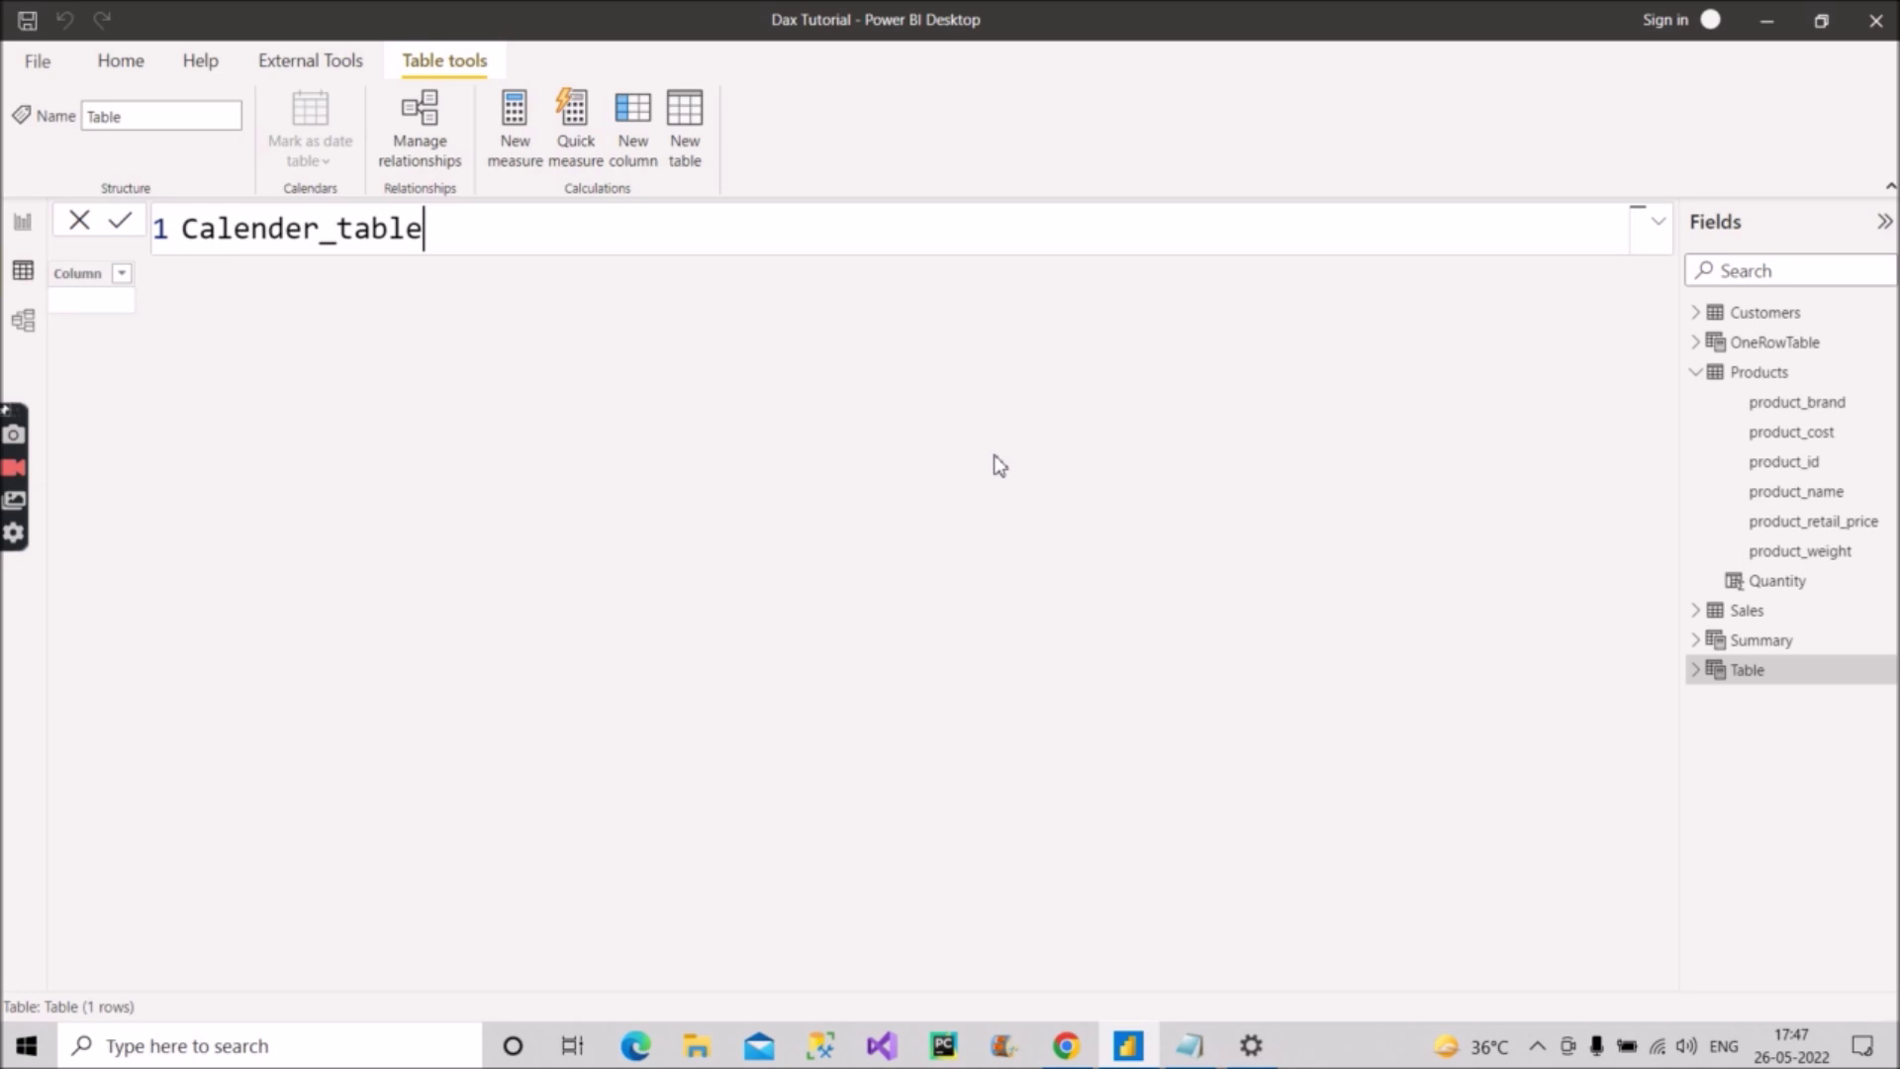
type(" =")
Step: Add ten empty lines below the table name in the formula, extending it to line 11
key("shift+Return")
key("shift+Return")
key("shift+Return")
key("shift+Return")
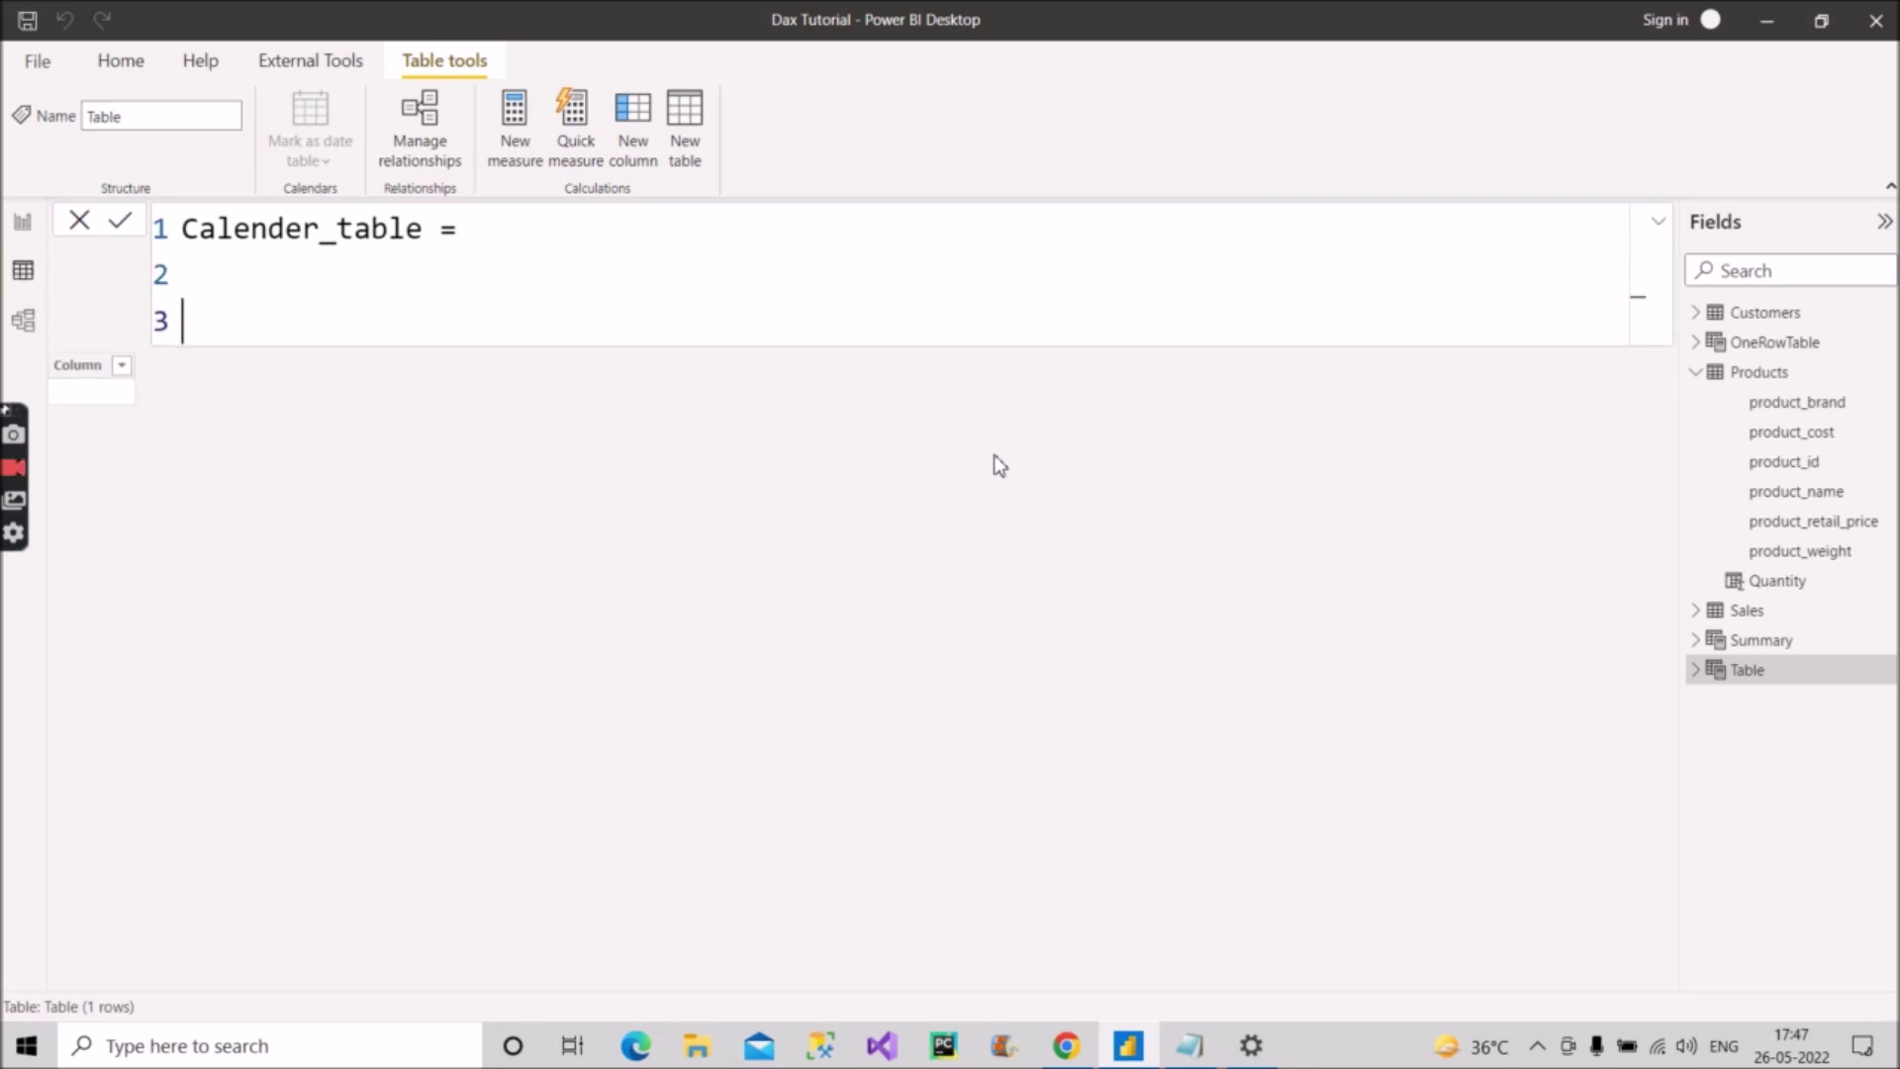
key("shift+Return")
key("shift+Return")
key("shift+Return")
key("shift+Return")
key("shift+Return")
key("shift+Return")
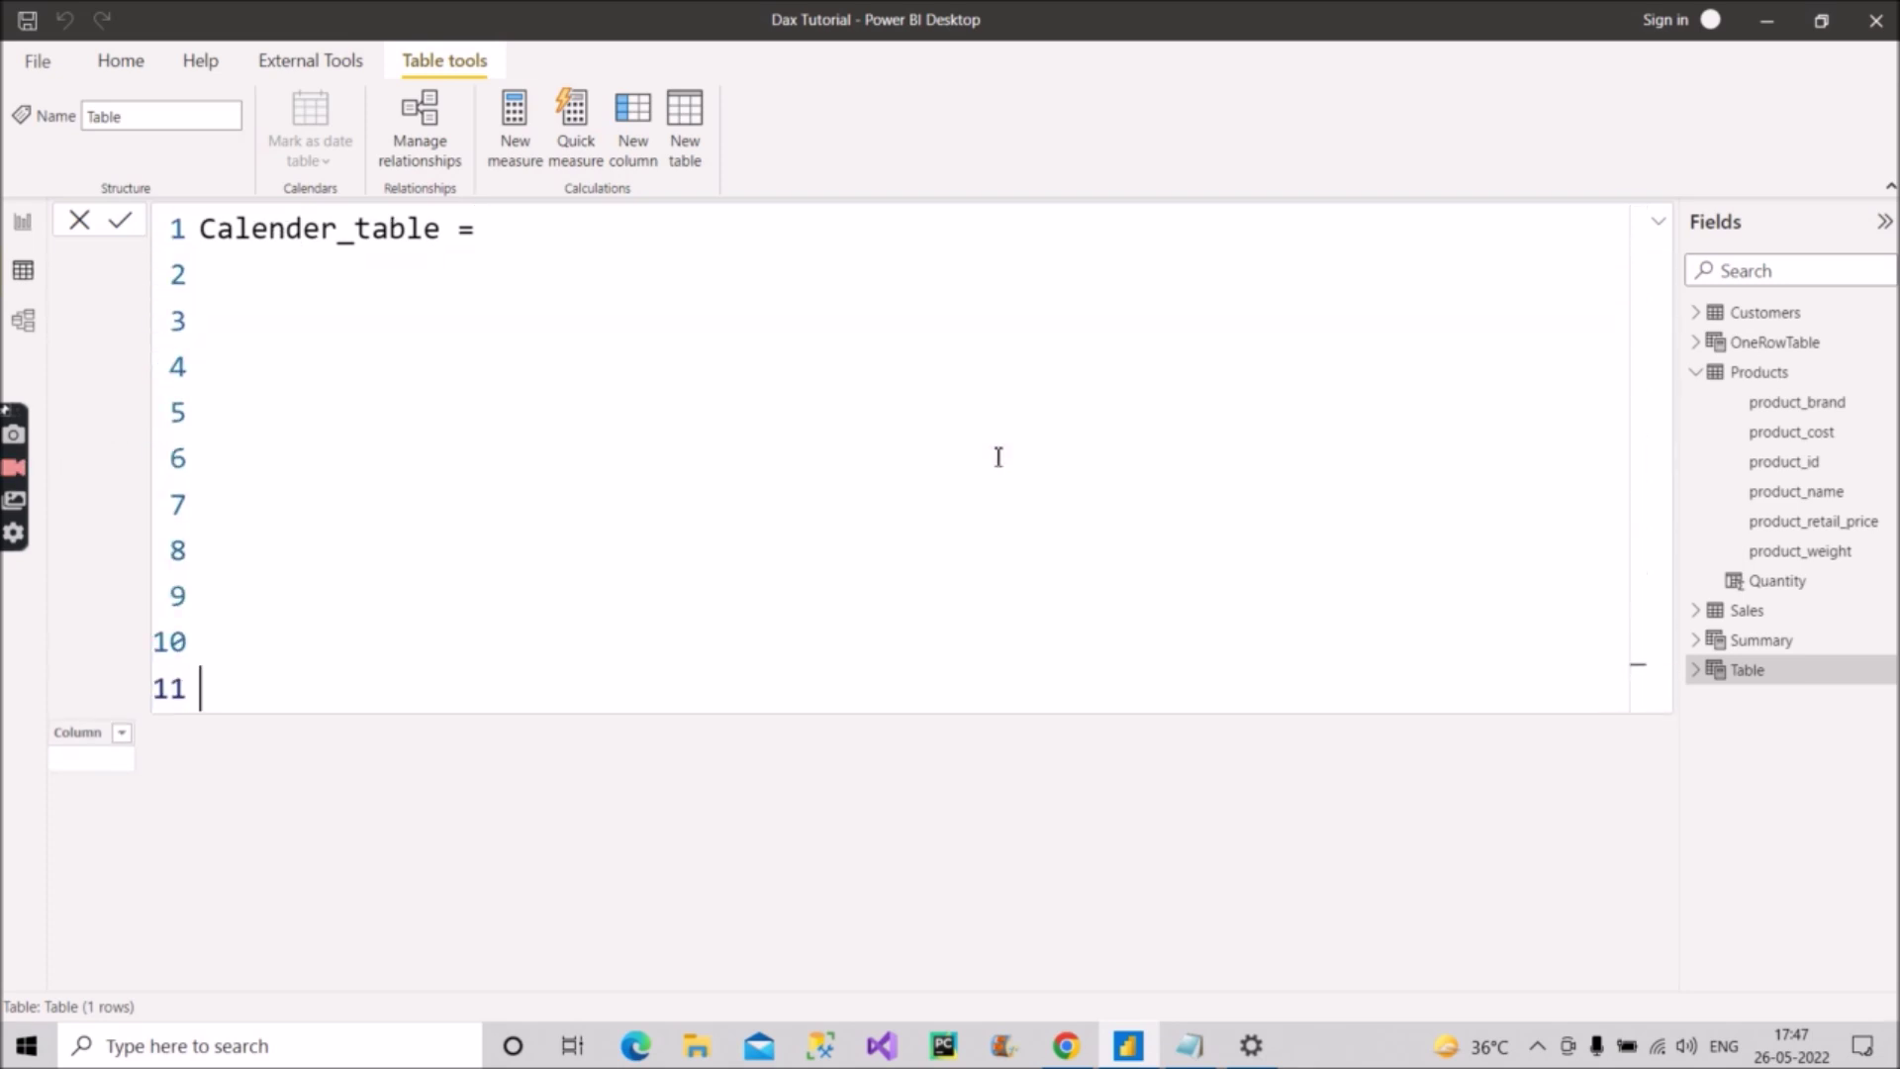
Step: Begin a variable declaration on line 2 of the formula with "var a = "
left_click(275, 293)
key("ctrl+space")
key("Escape")
type("var a = ")
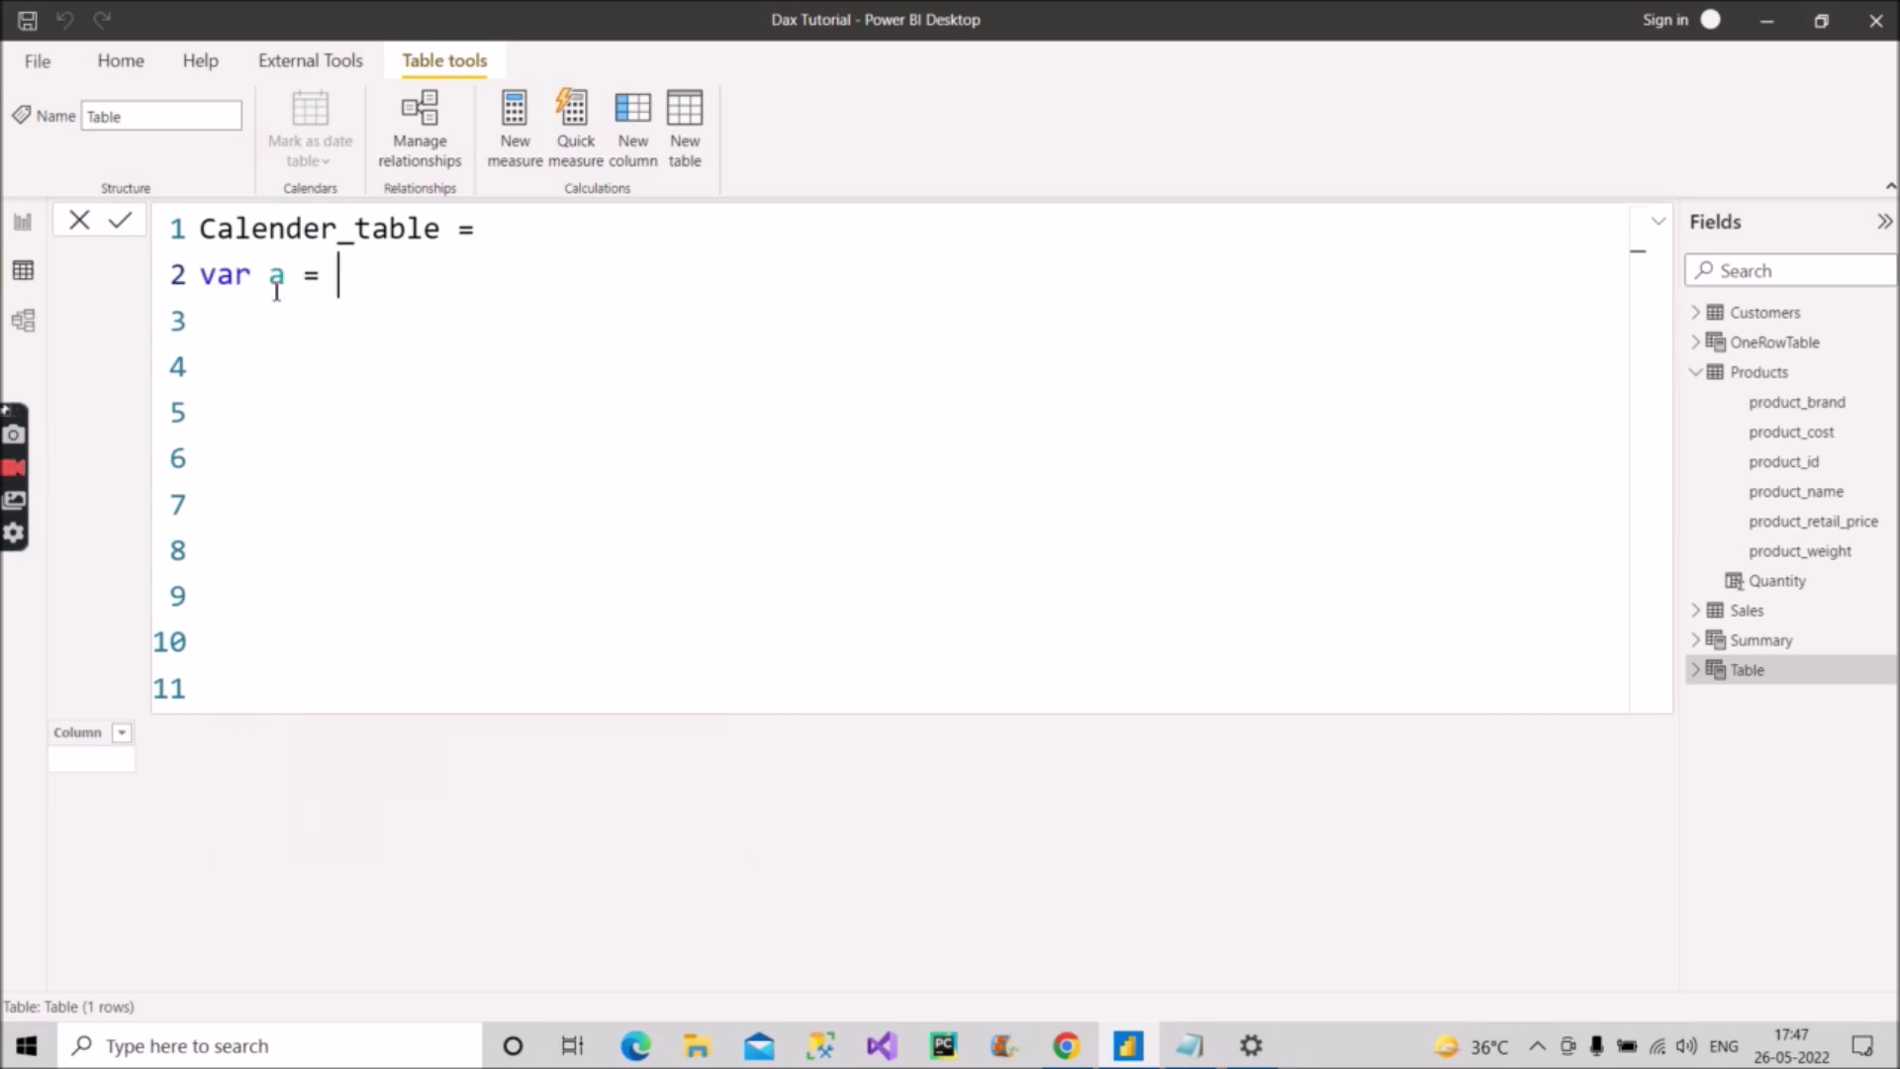
type("ca")
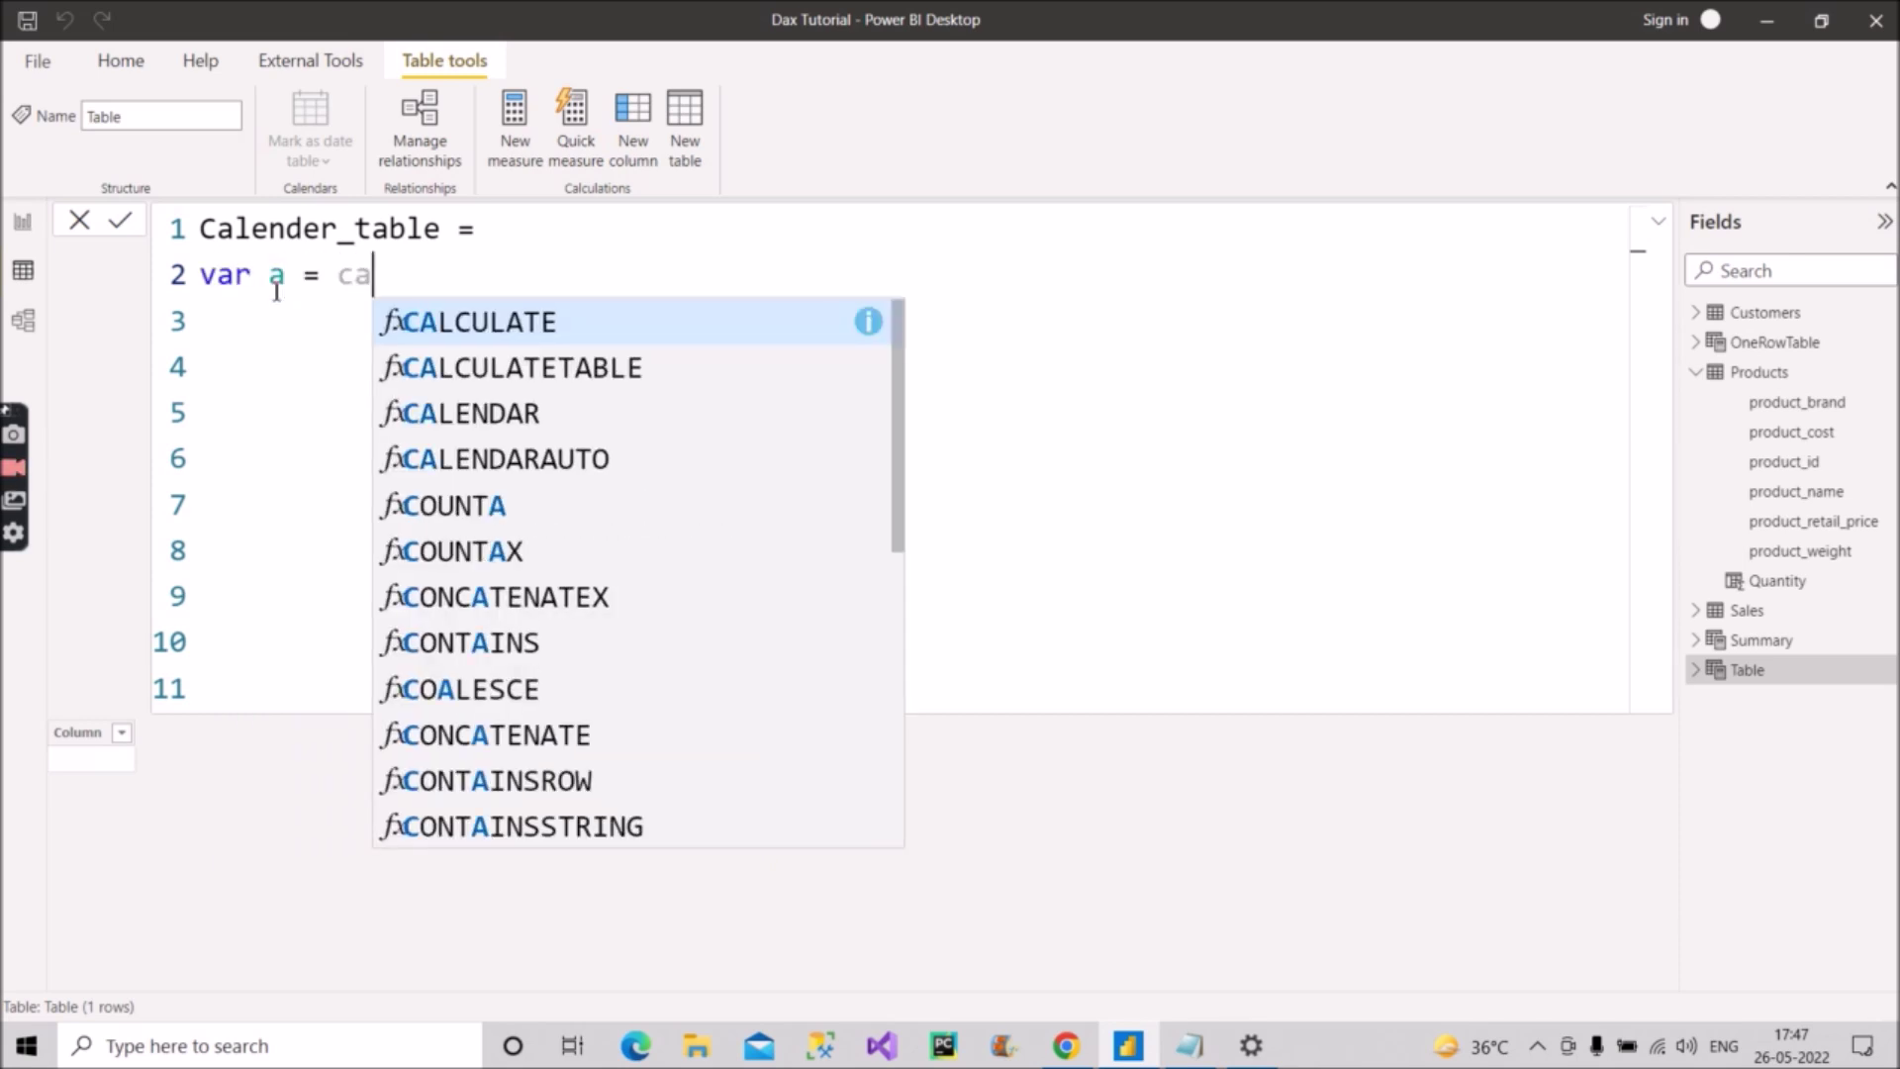
type("lender")
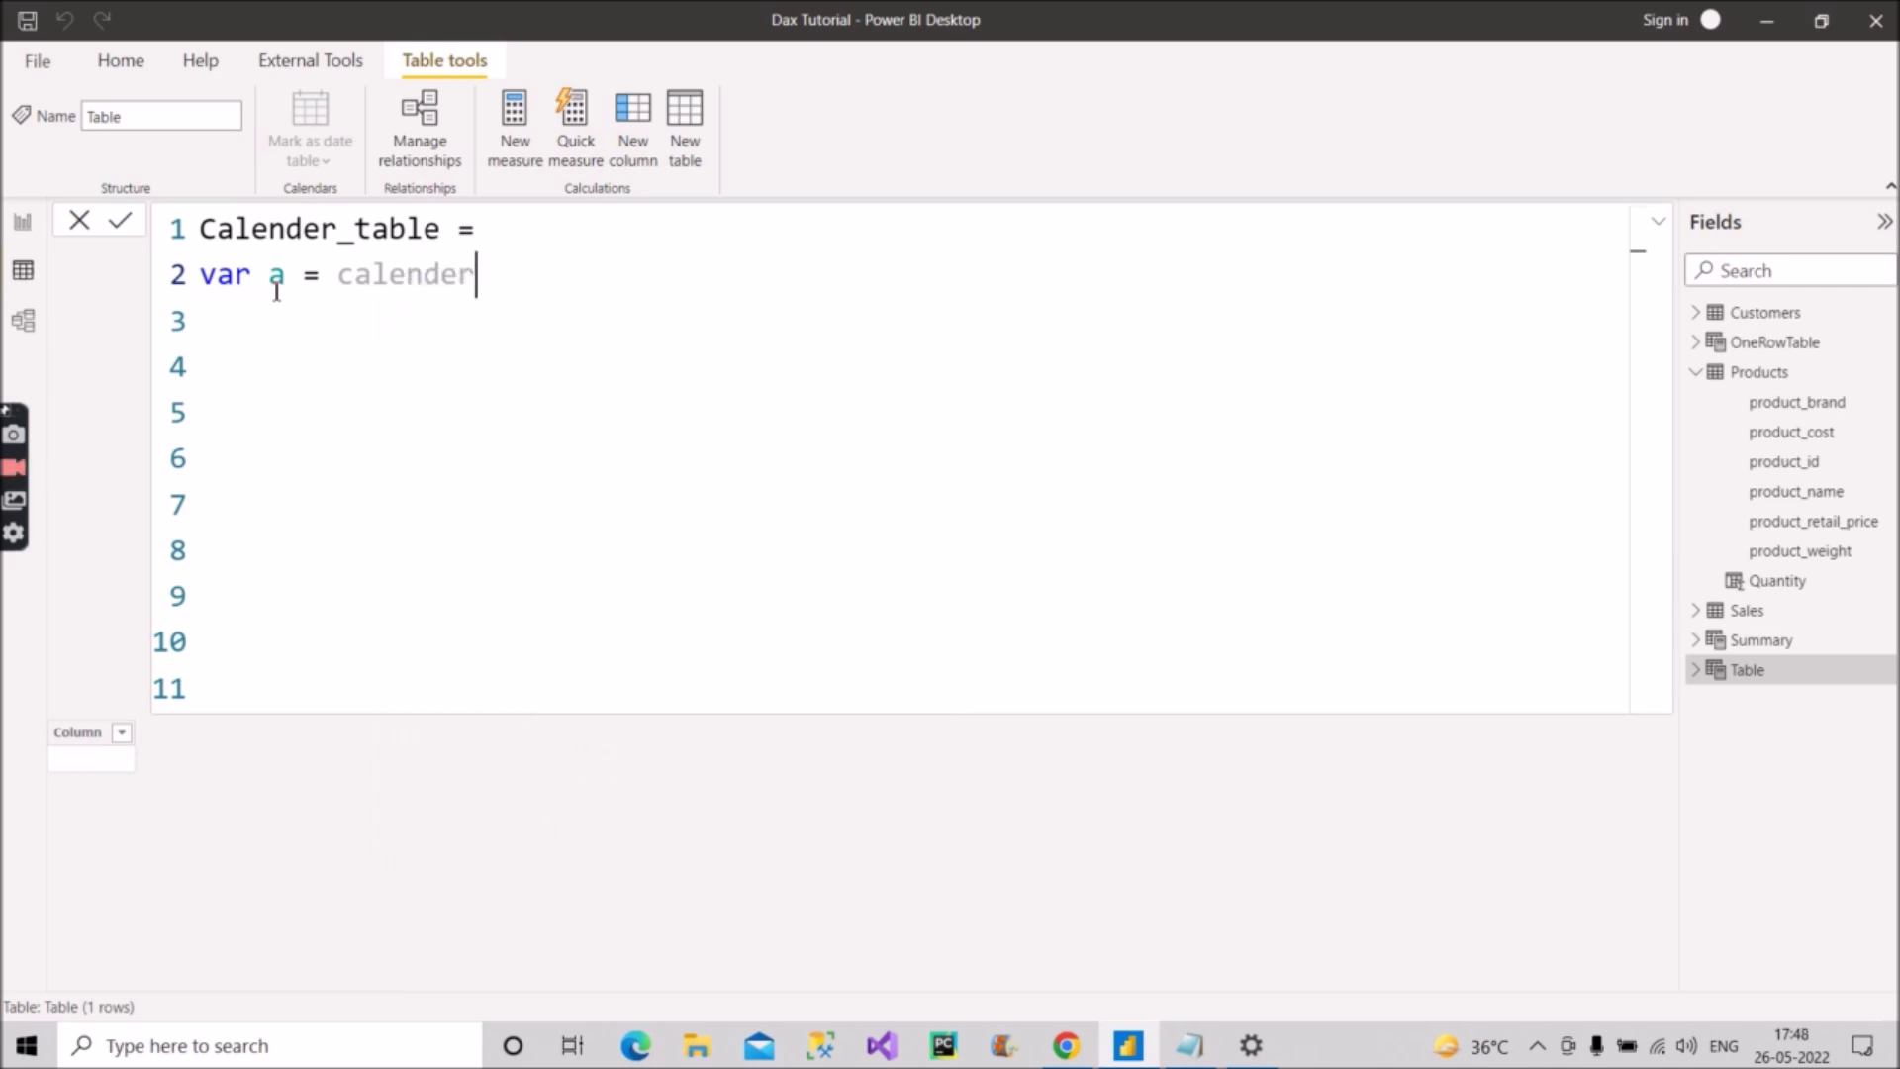
key("BackSpace")
key("BackSpace")
key("BackSpace")
key("BackSpace")
key("BackSpace")
key("BackSpace")
key("BackSpace")
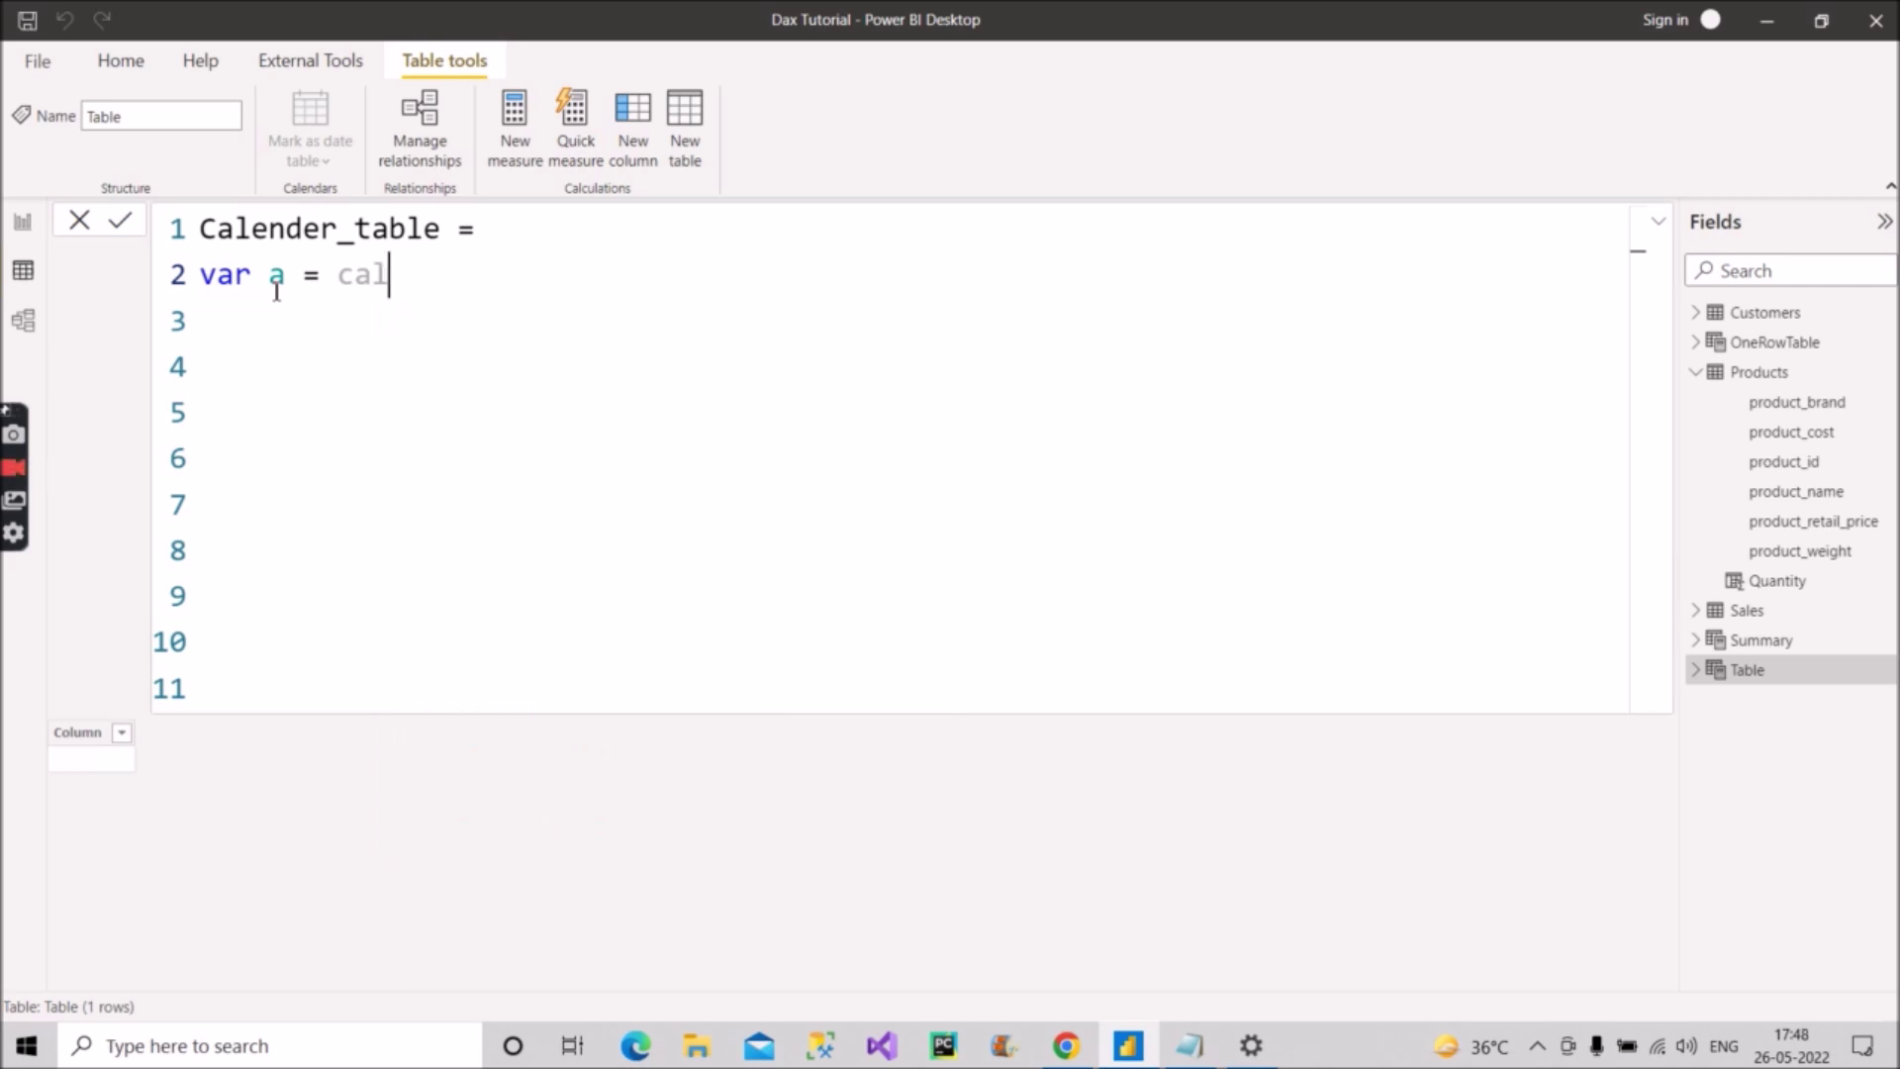
key("BackSpace")
Step: Insert the CALENDAR function as the expression of variable a
type("ca")
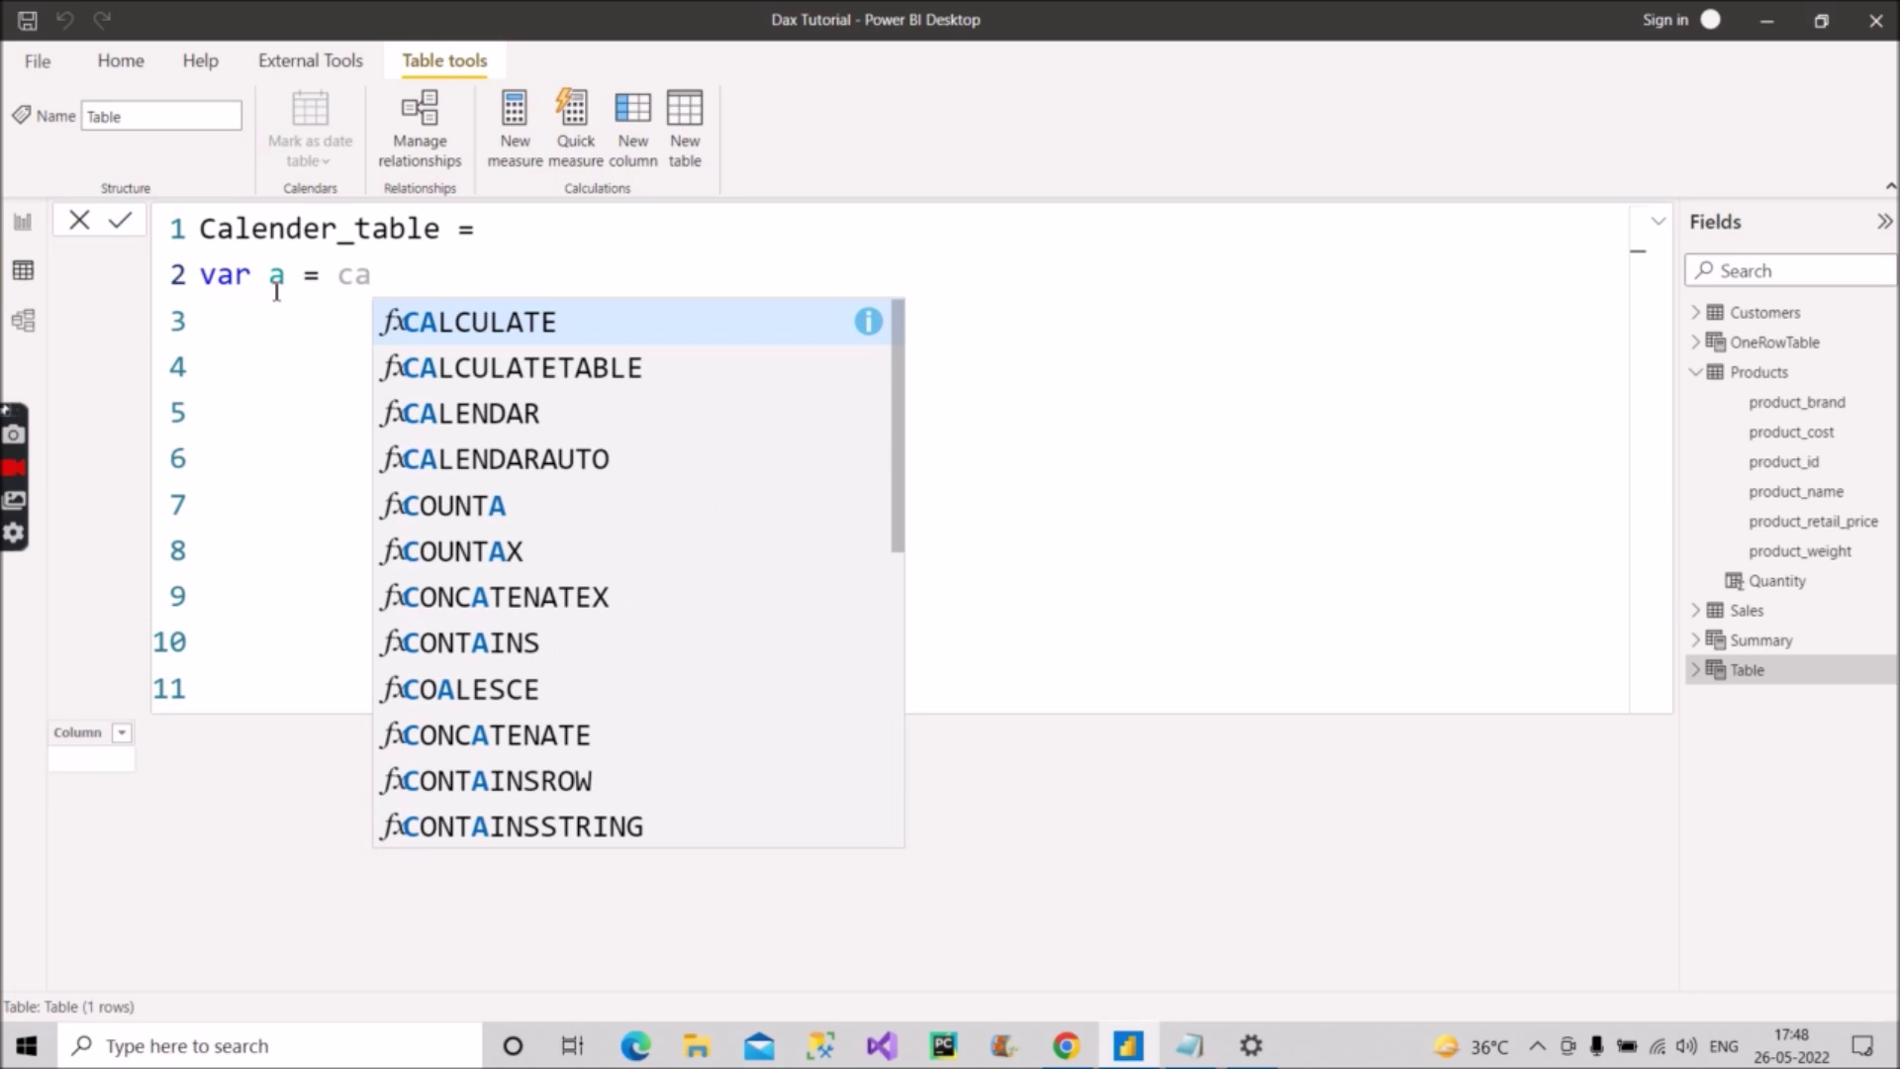
key("Down")
key("Down")
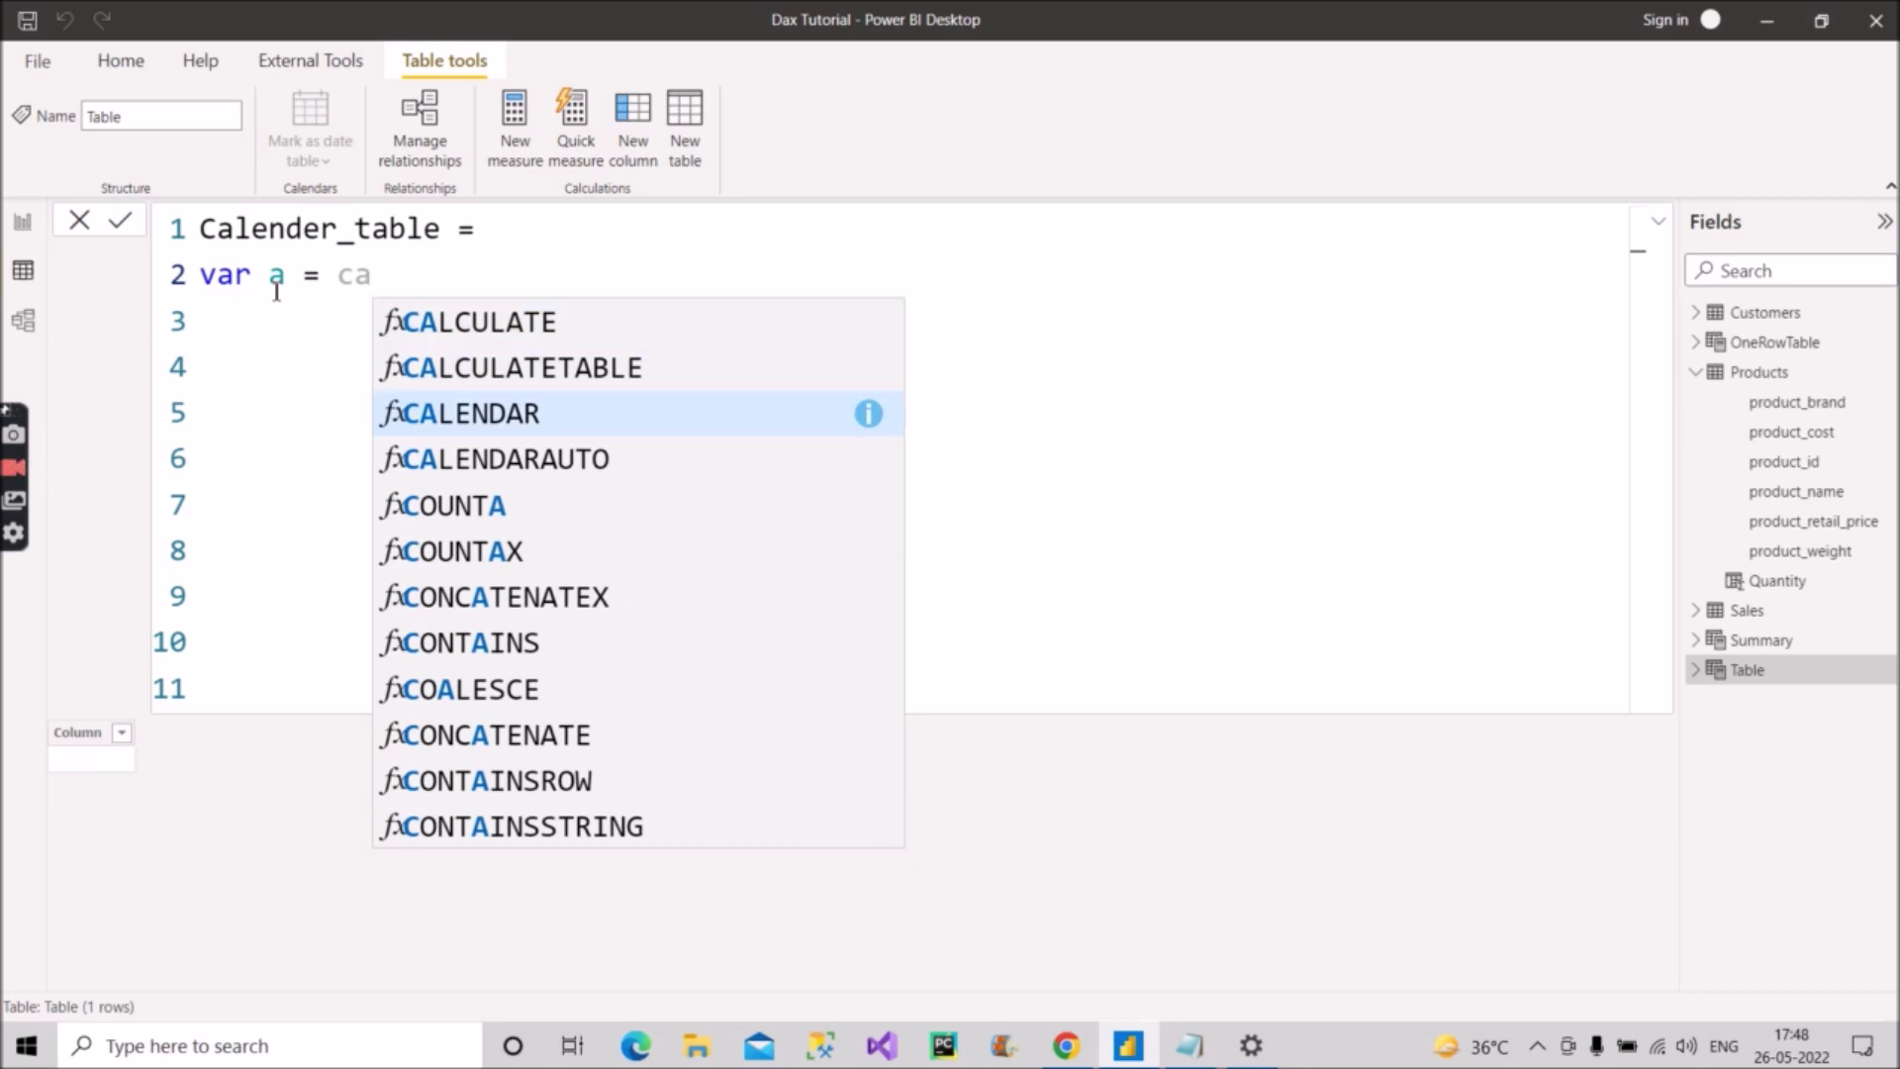
key("Tab")
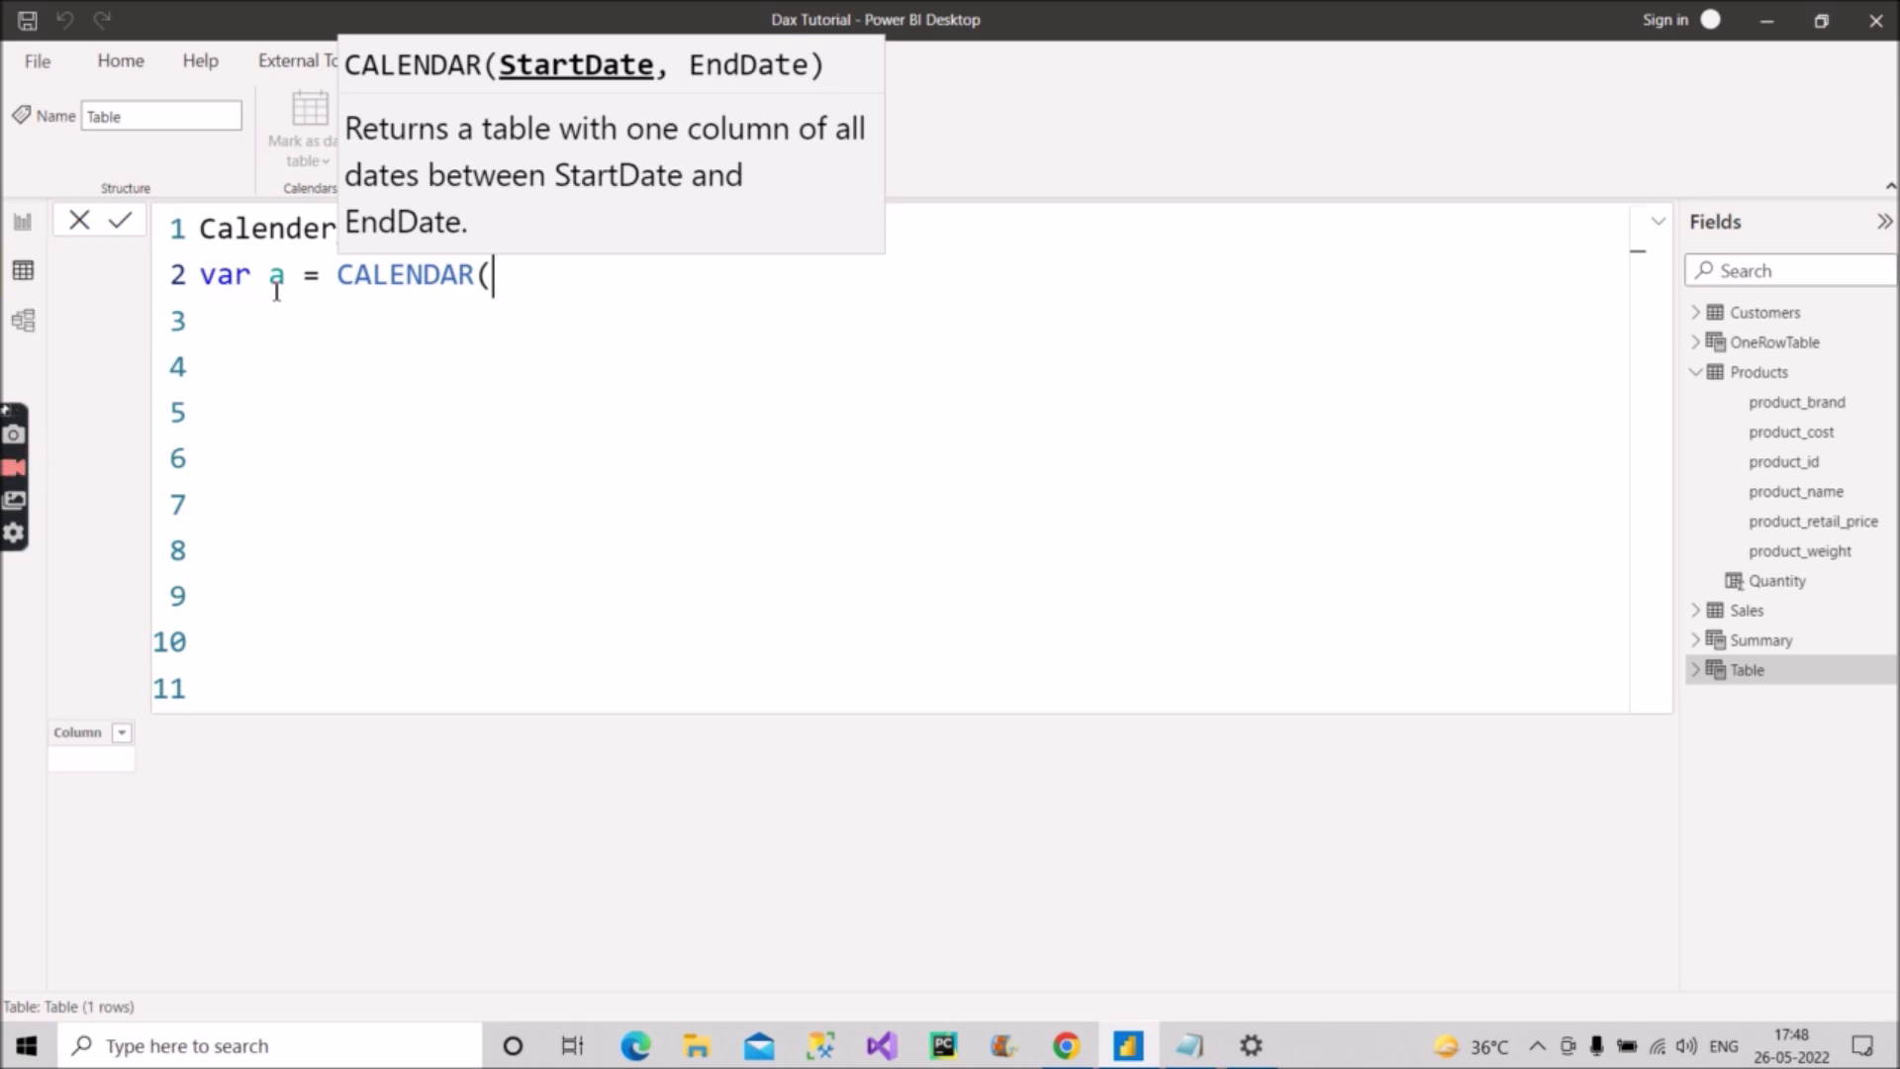
Step: Enter DATE(2018,01,01) as the start date of the CALENDAR function
type("date")
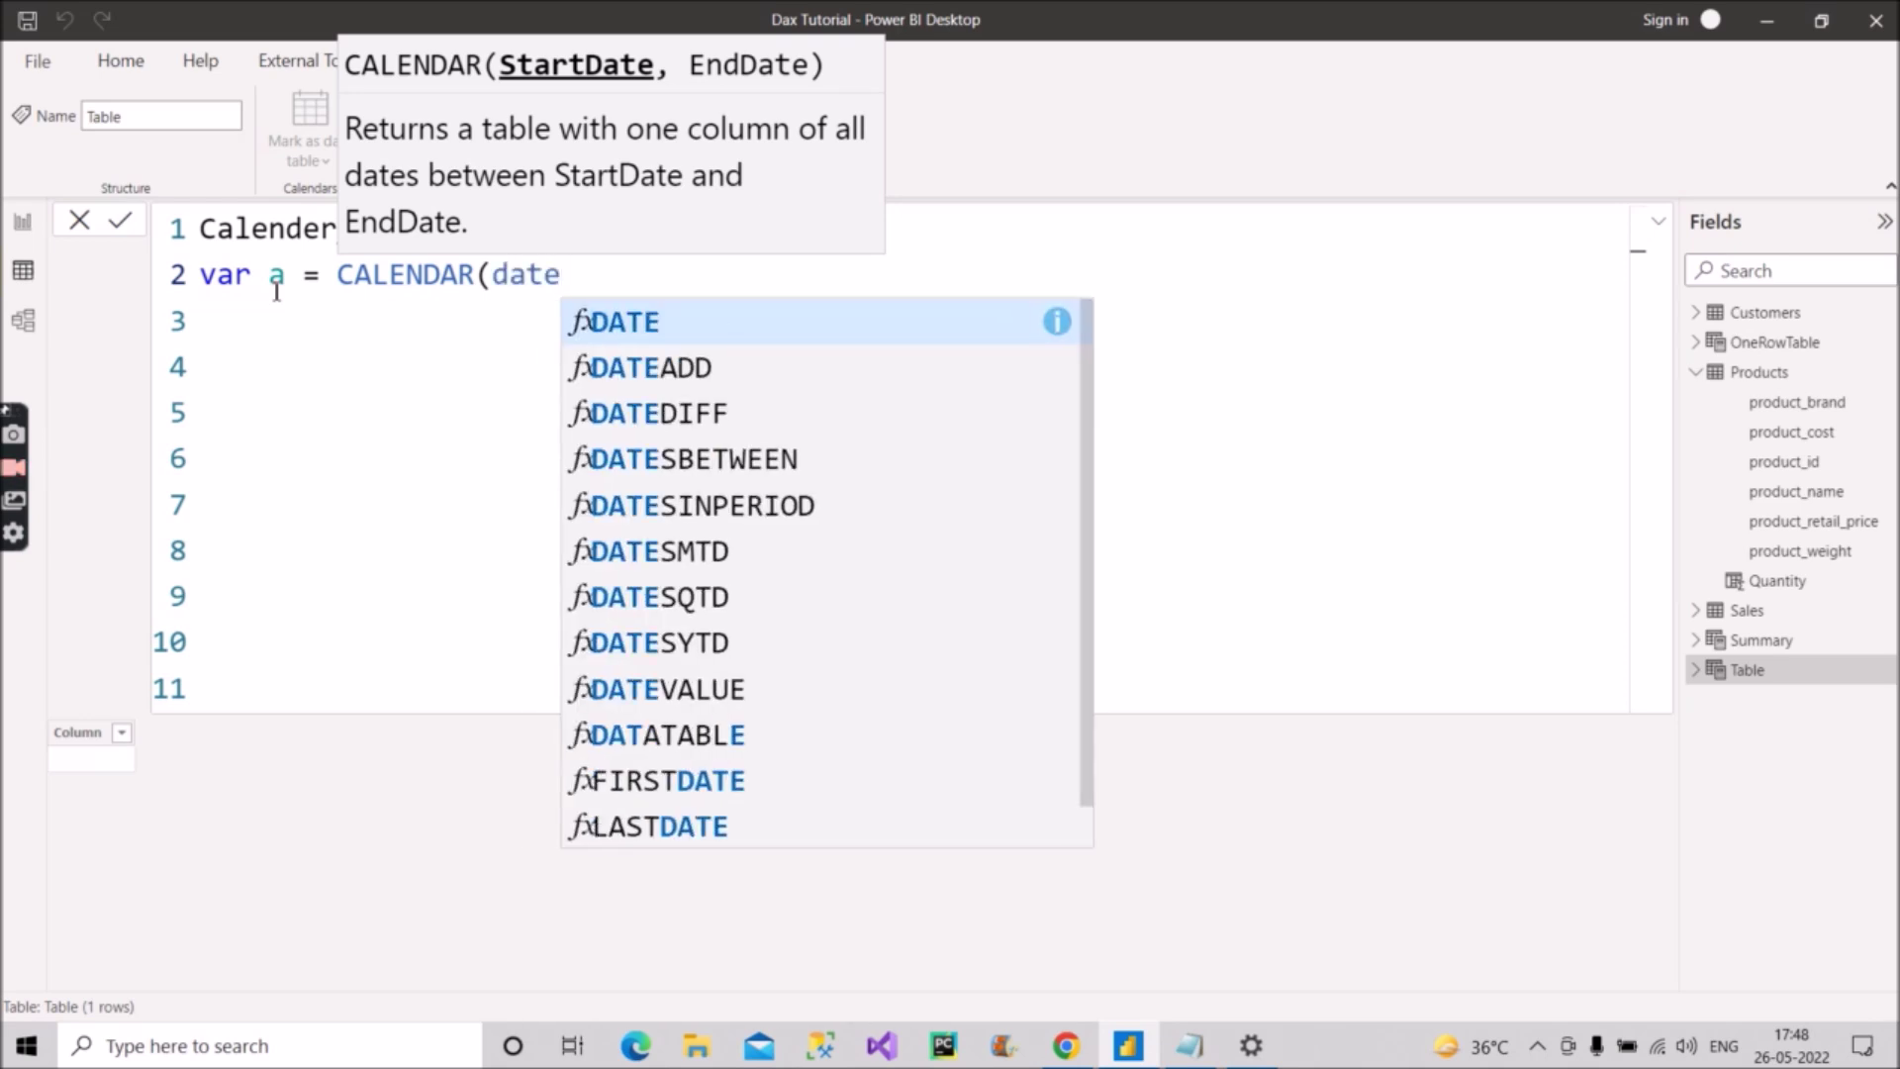
key("Tab")
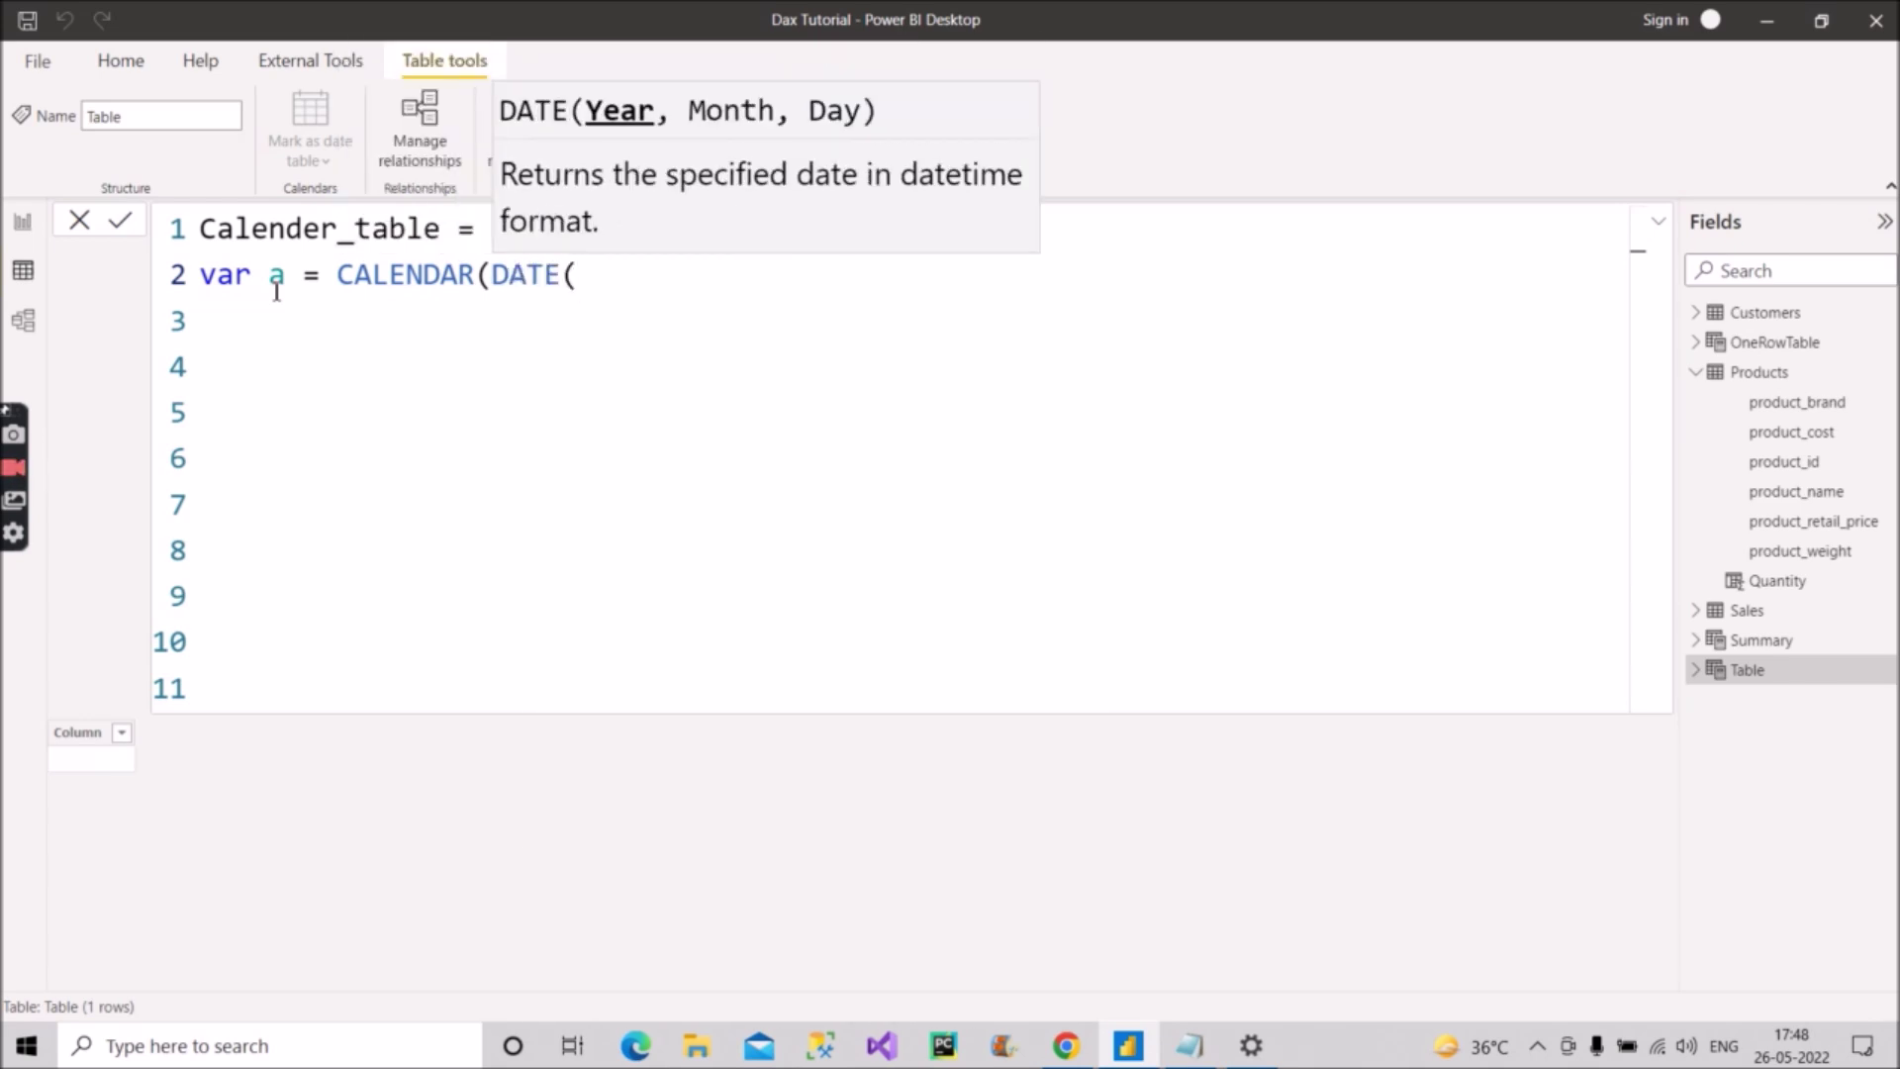
type("2018")
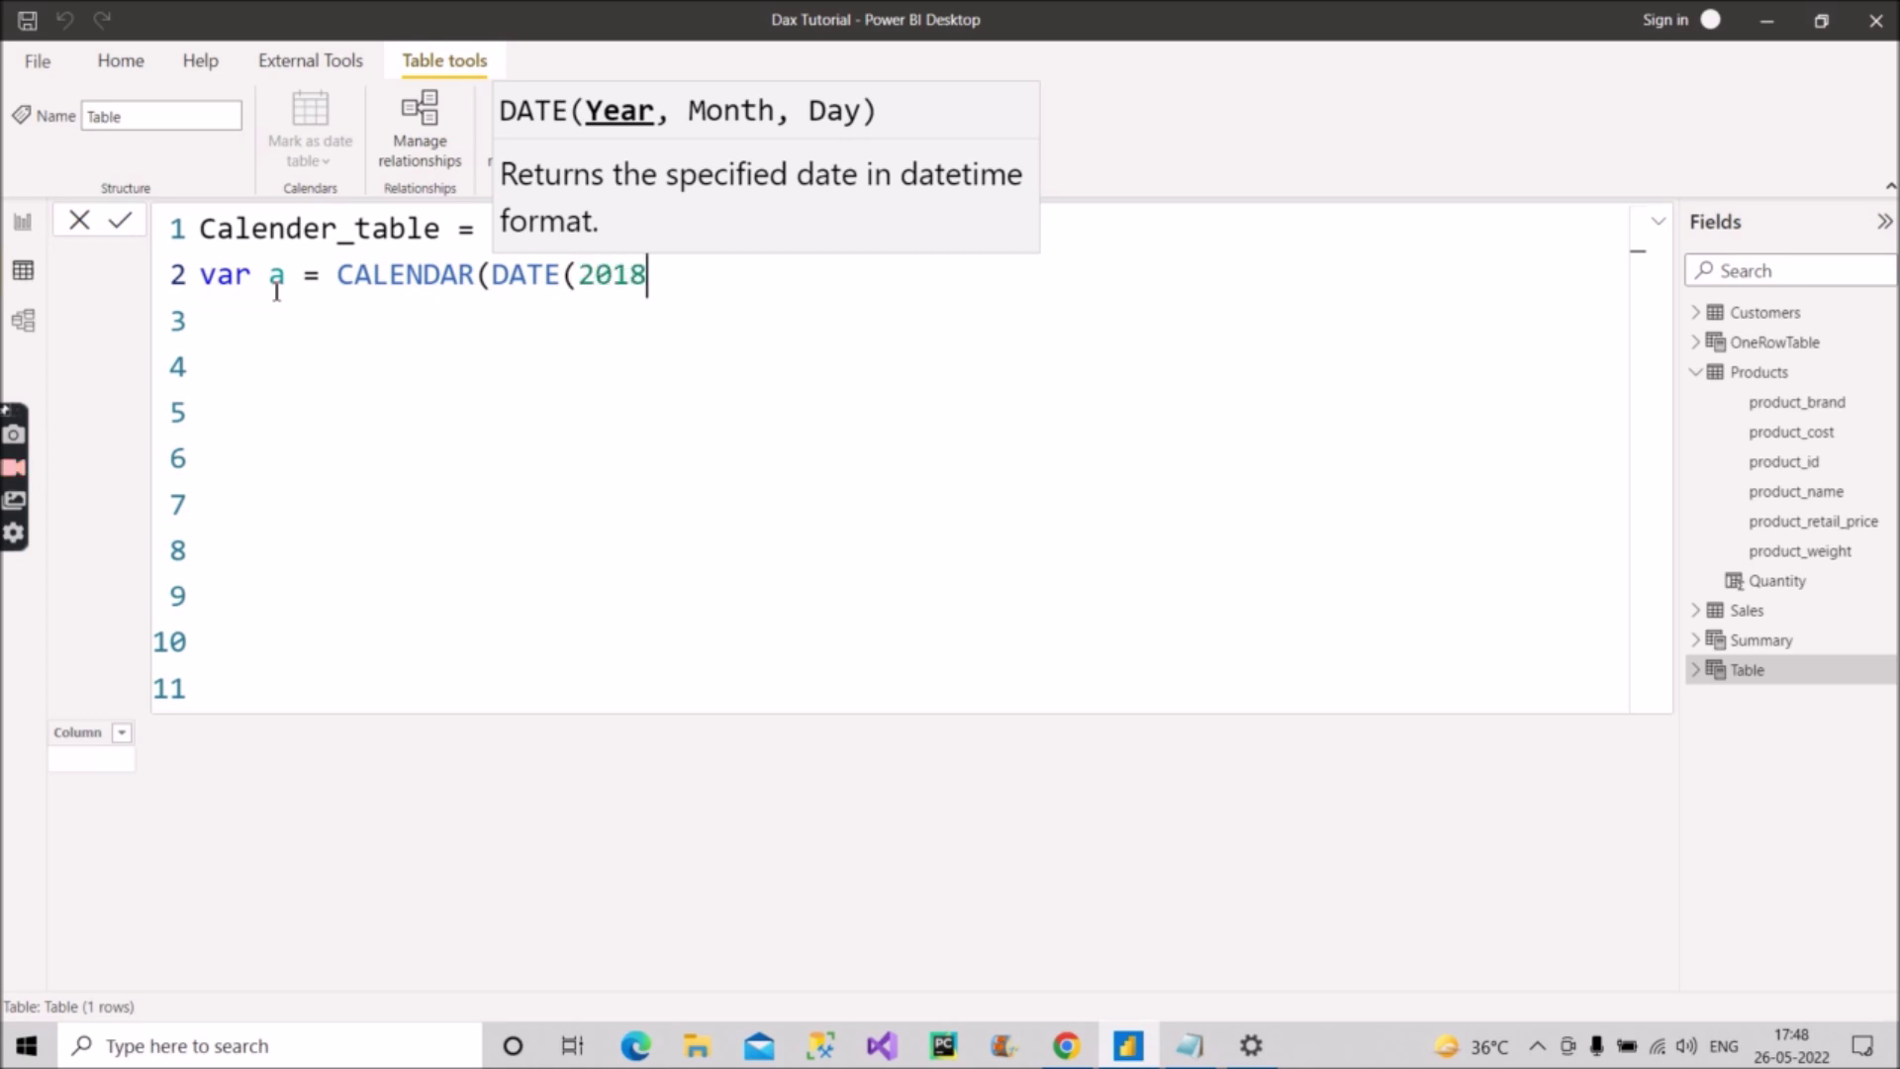
type(",")
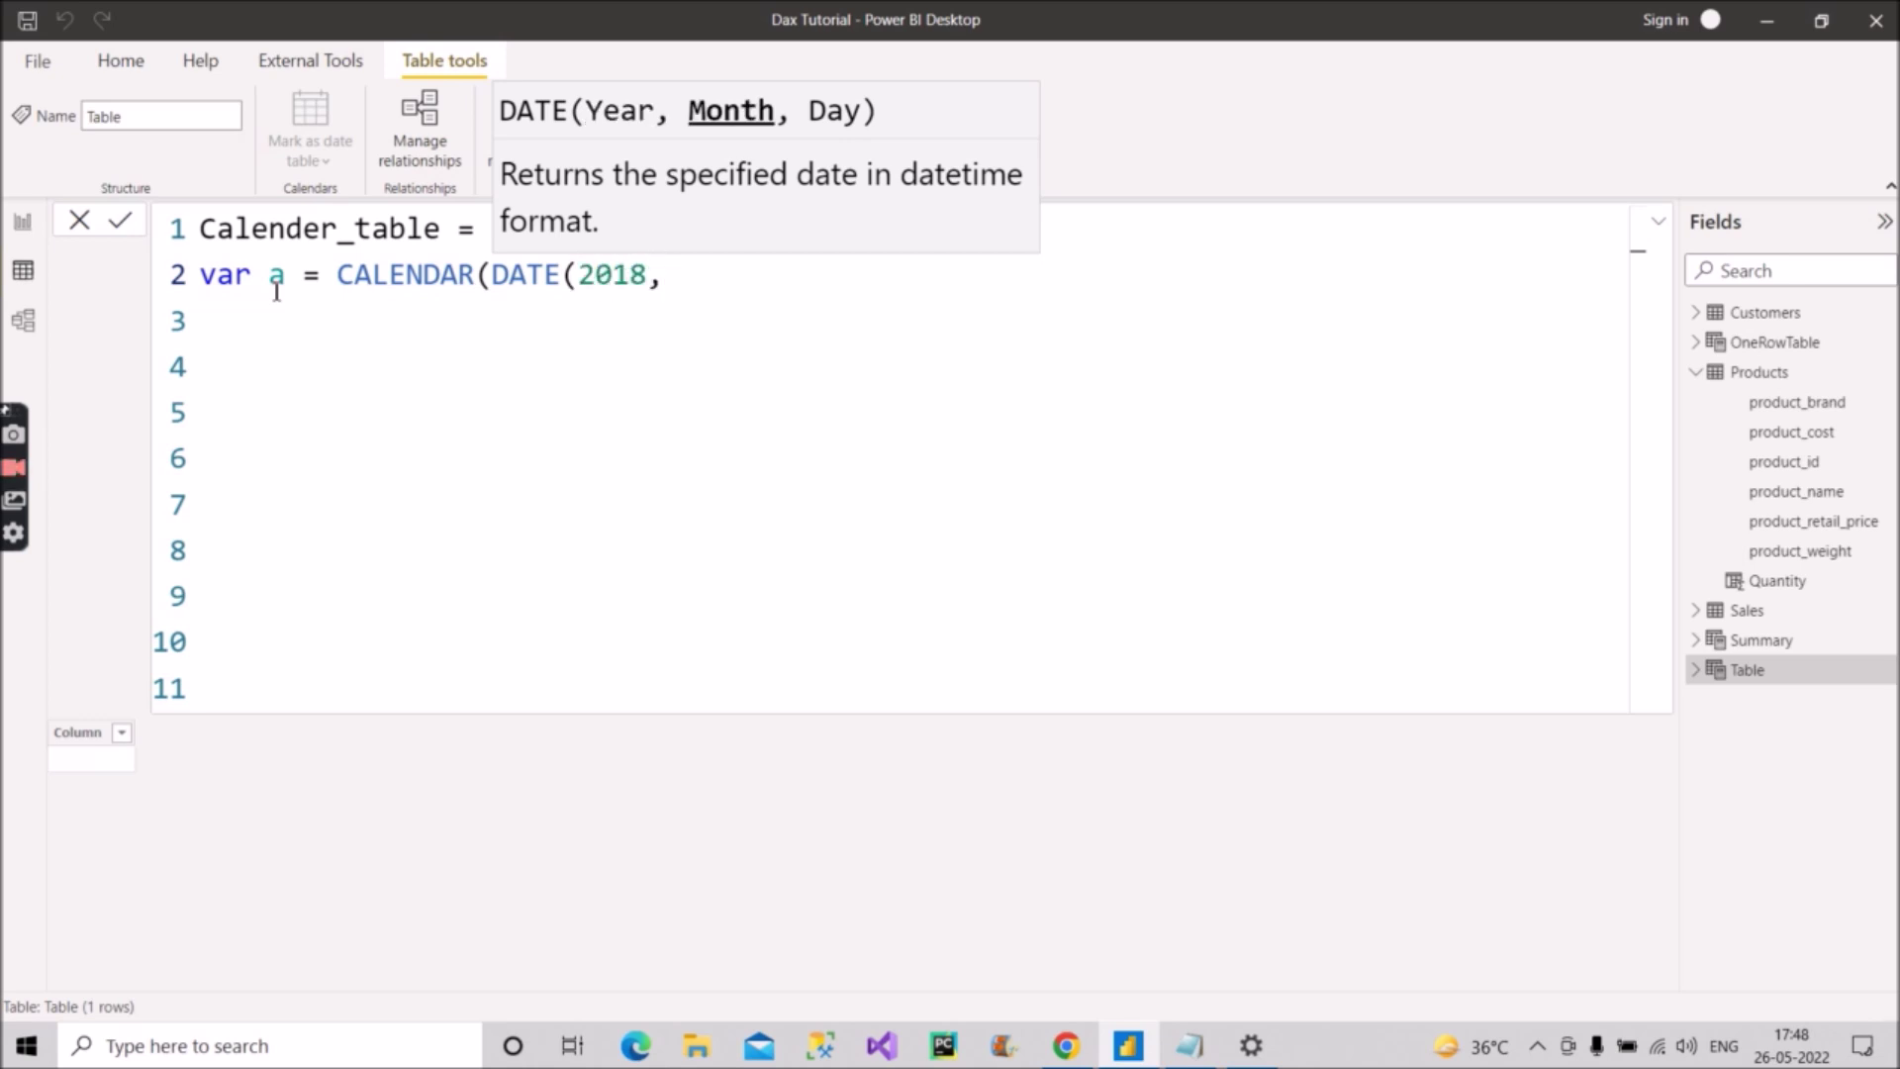
type("01,01")
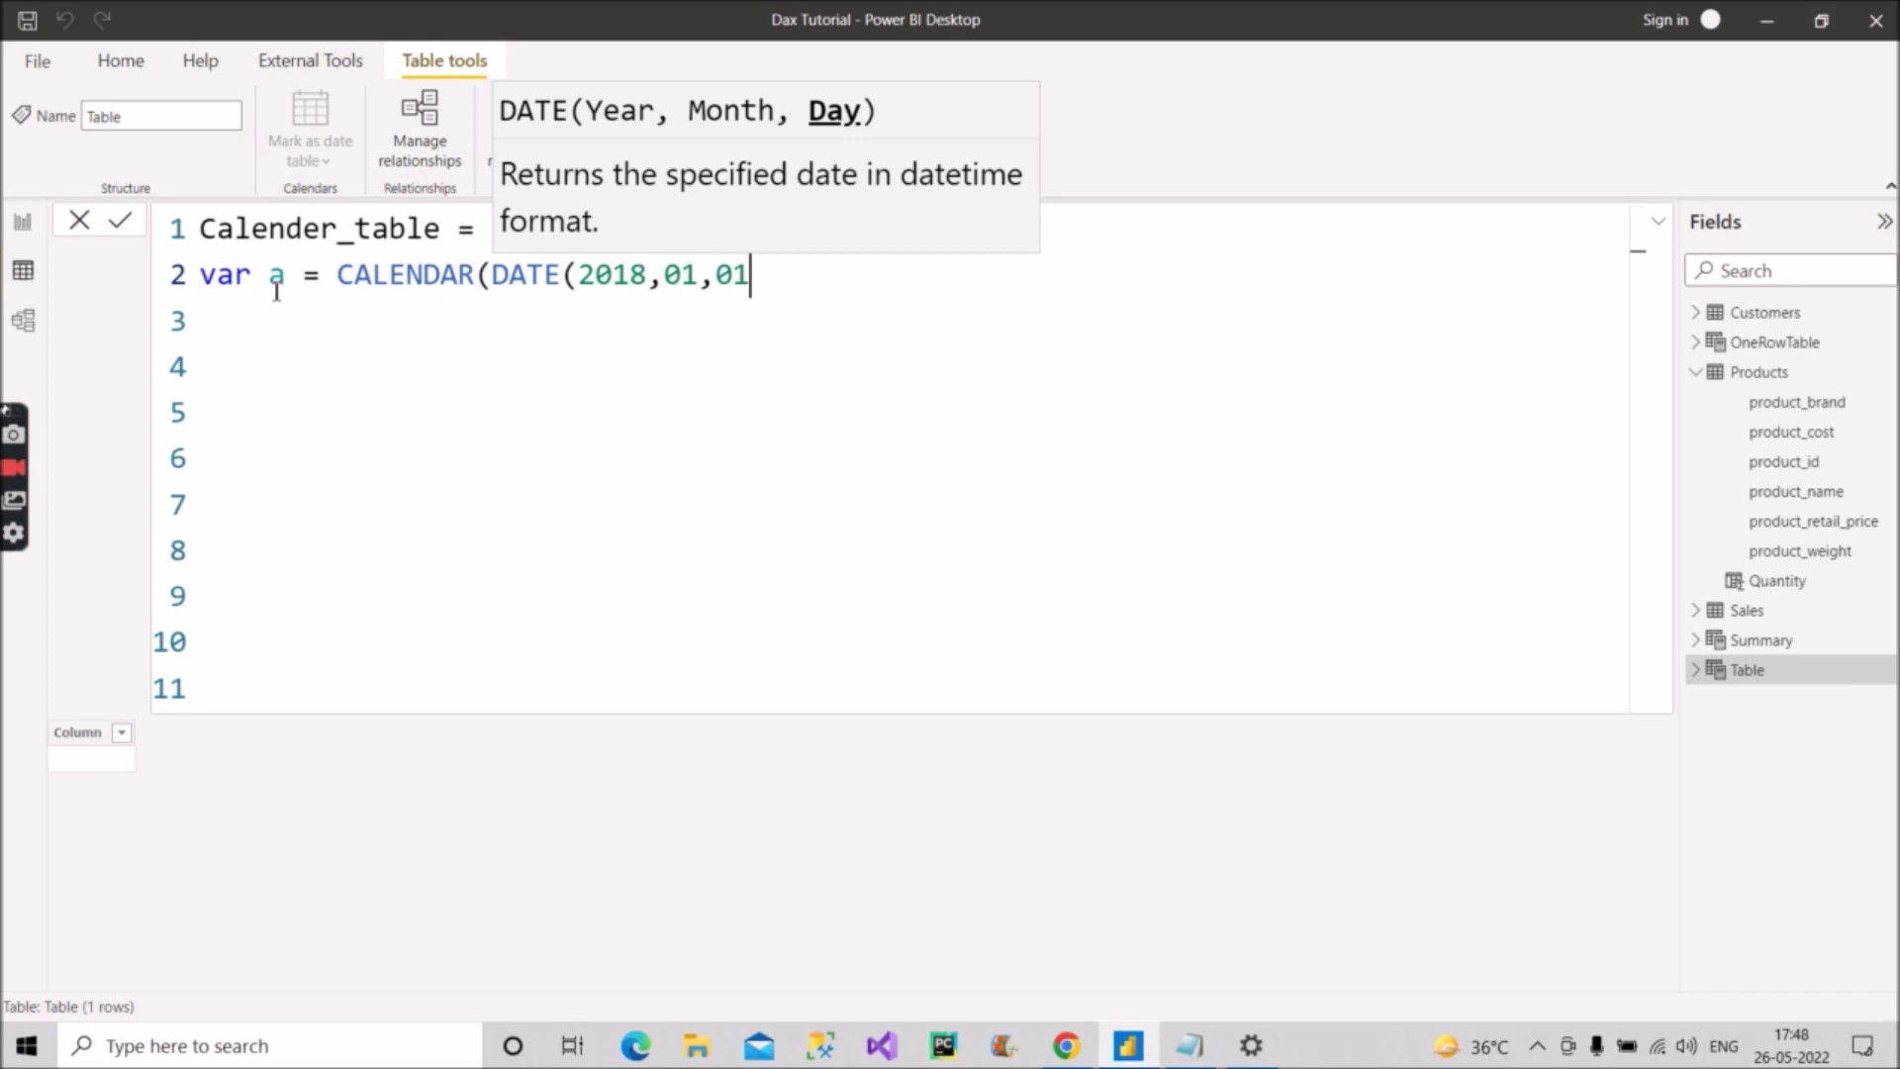
type("),")
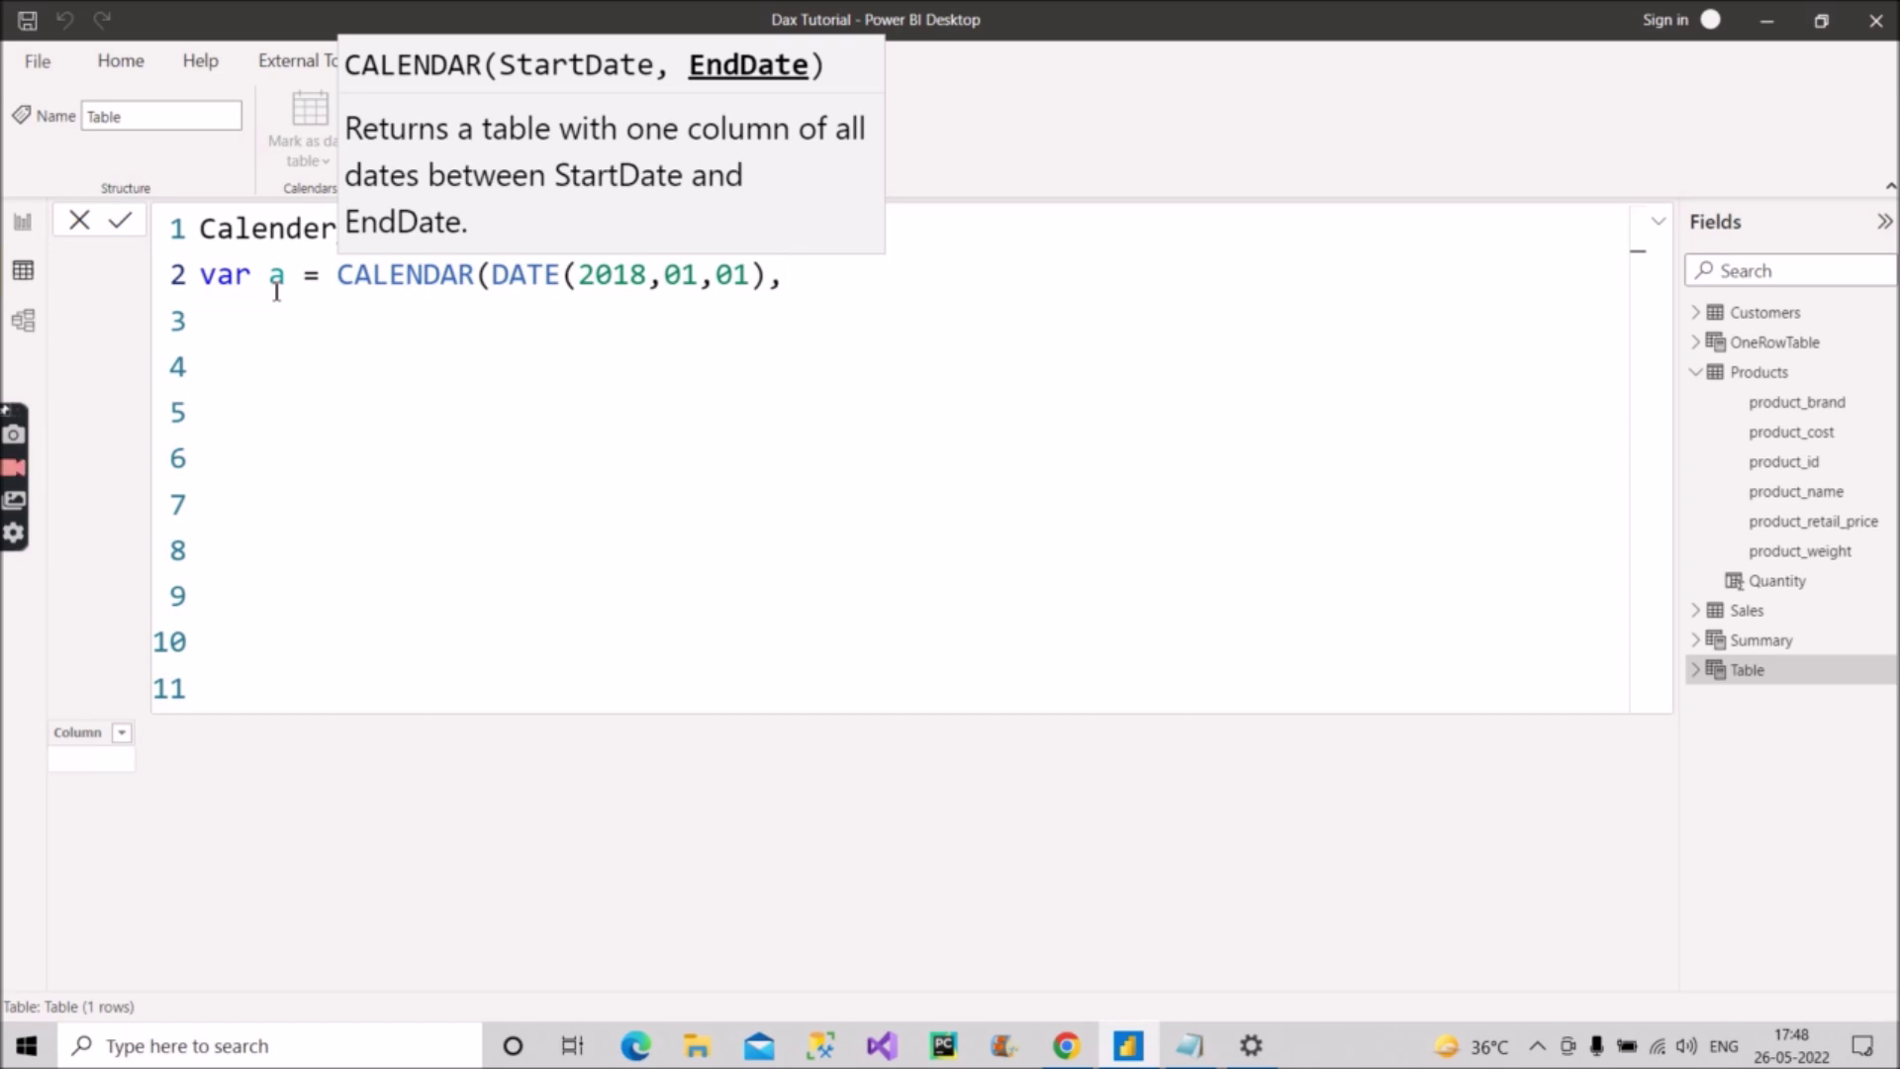
Step: Begin the CALENDAR end date with a DATE function whose year argument is YEAR(TODAY())
type("date")
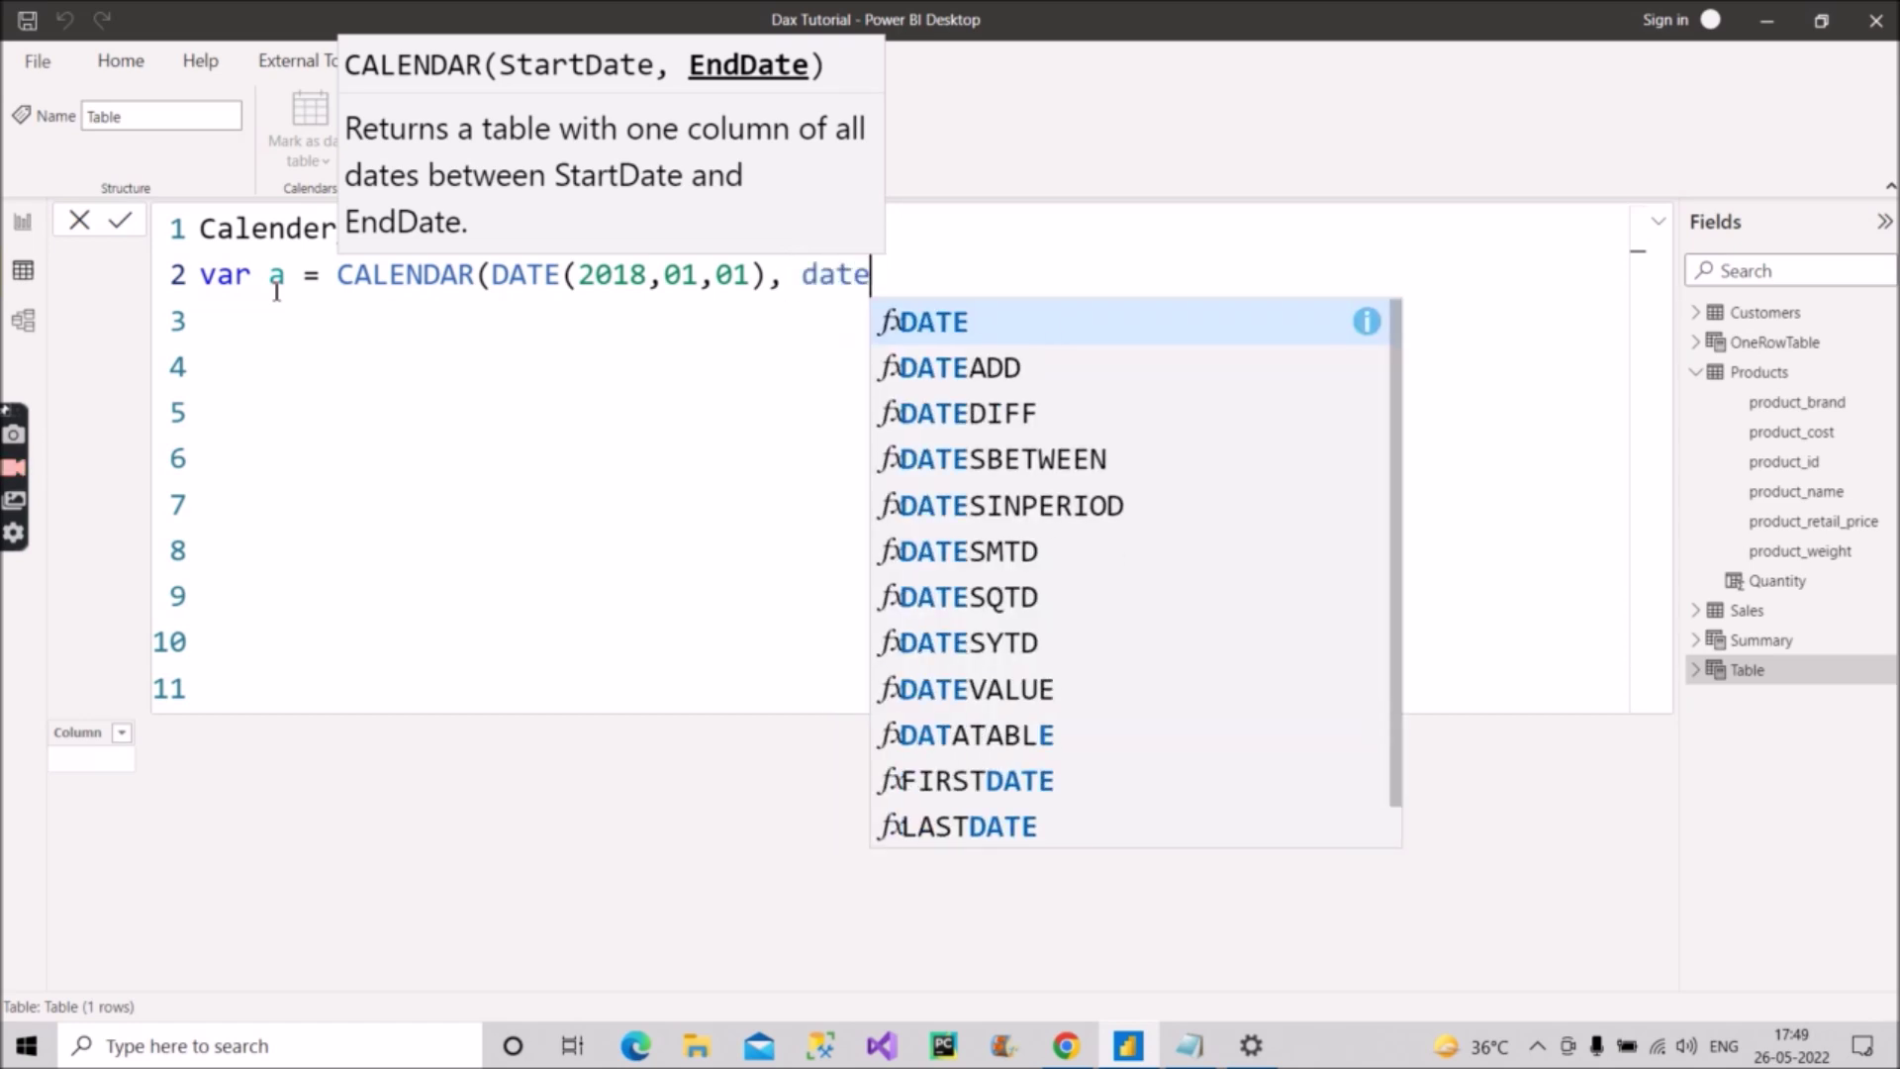
key("Tab")
type("(")
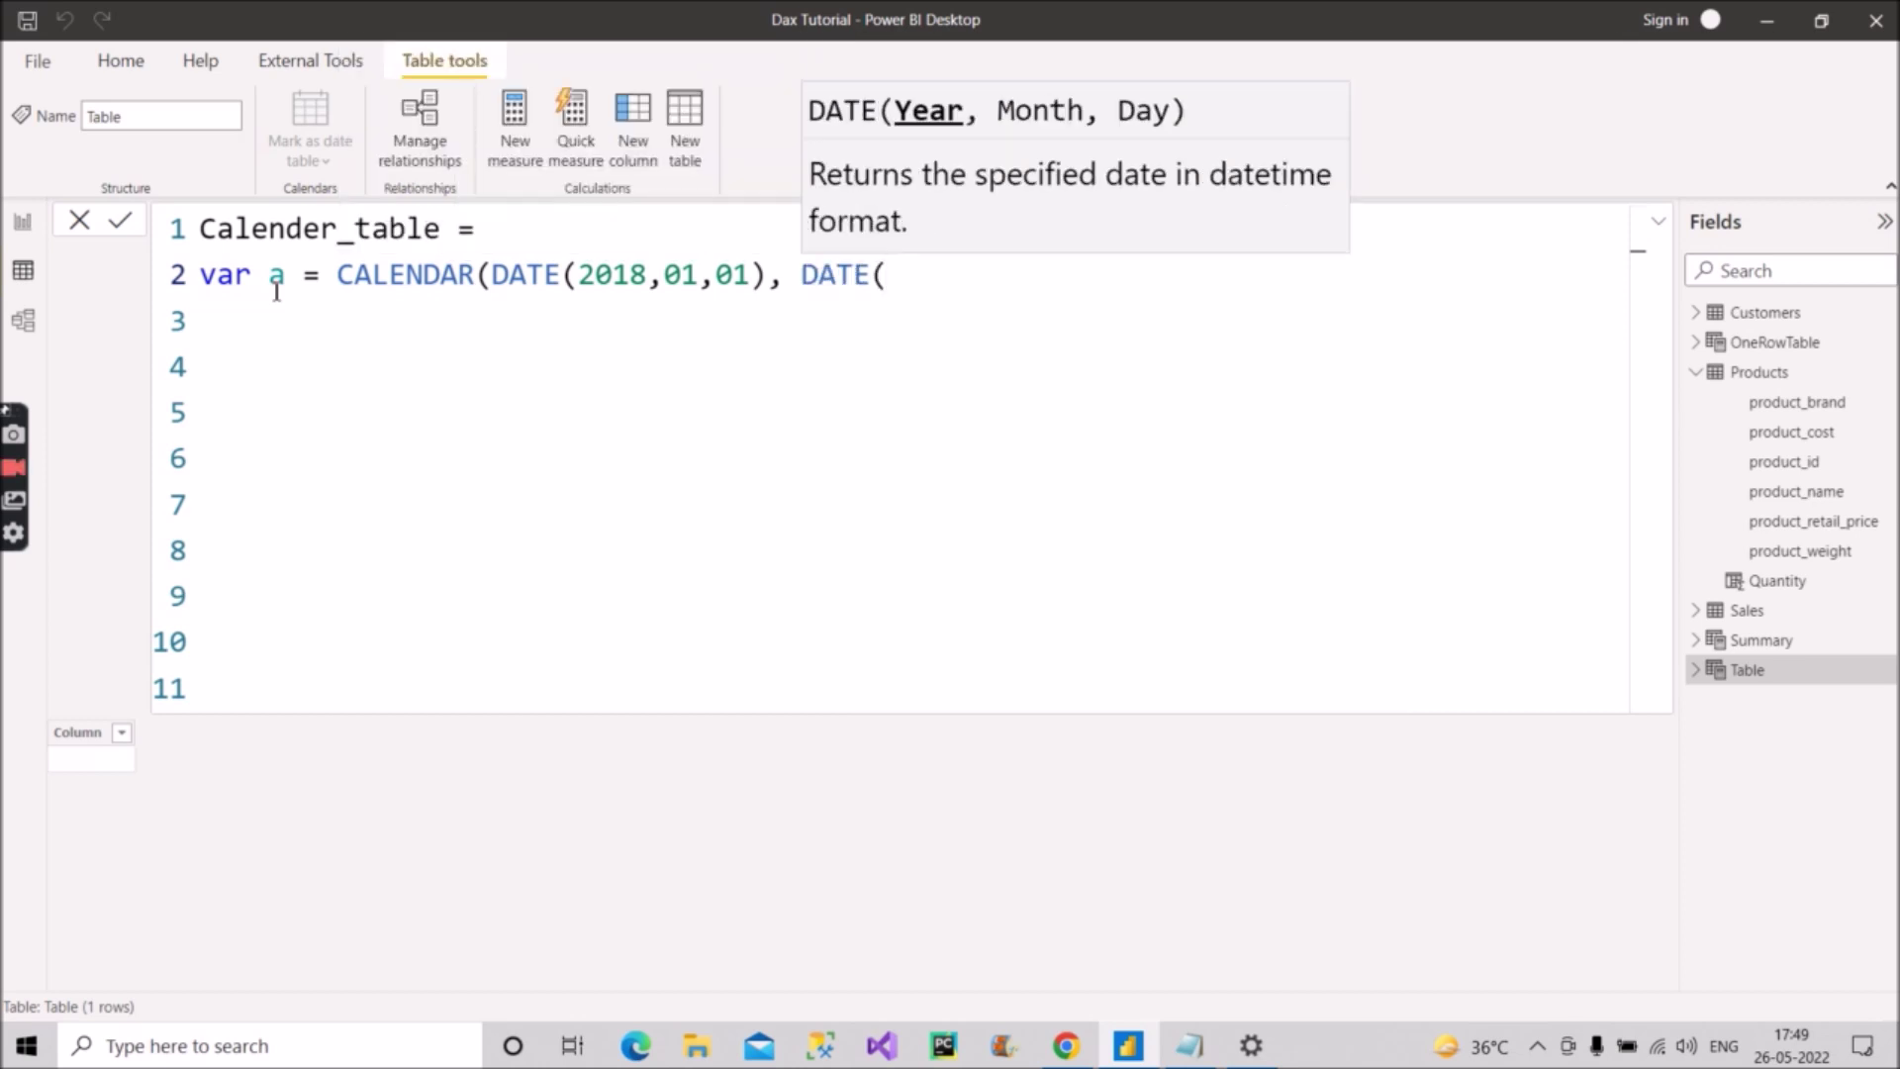
type("yer")
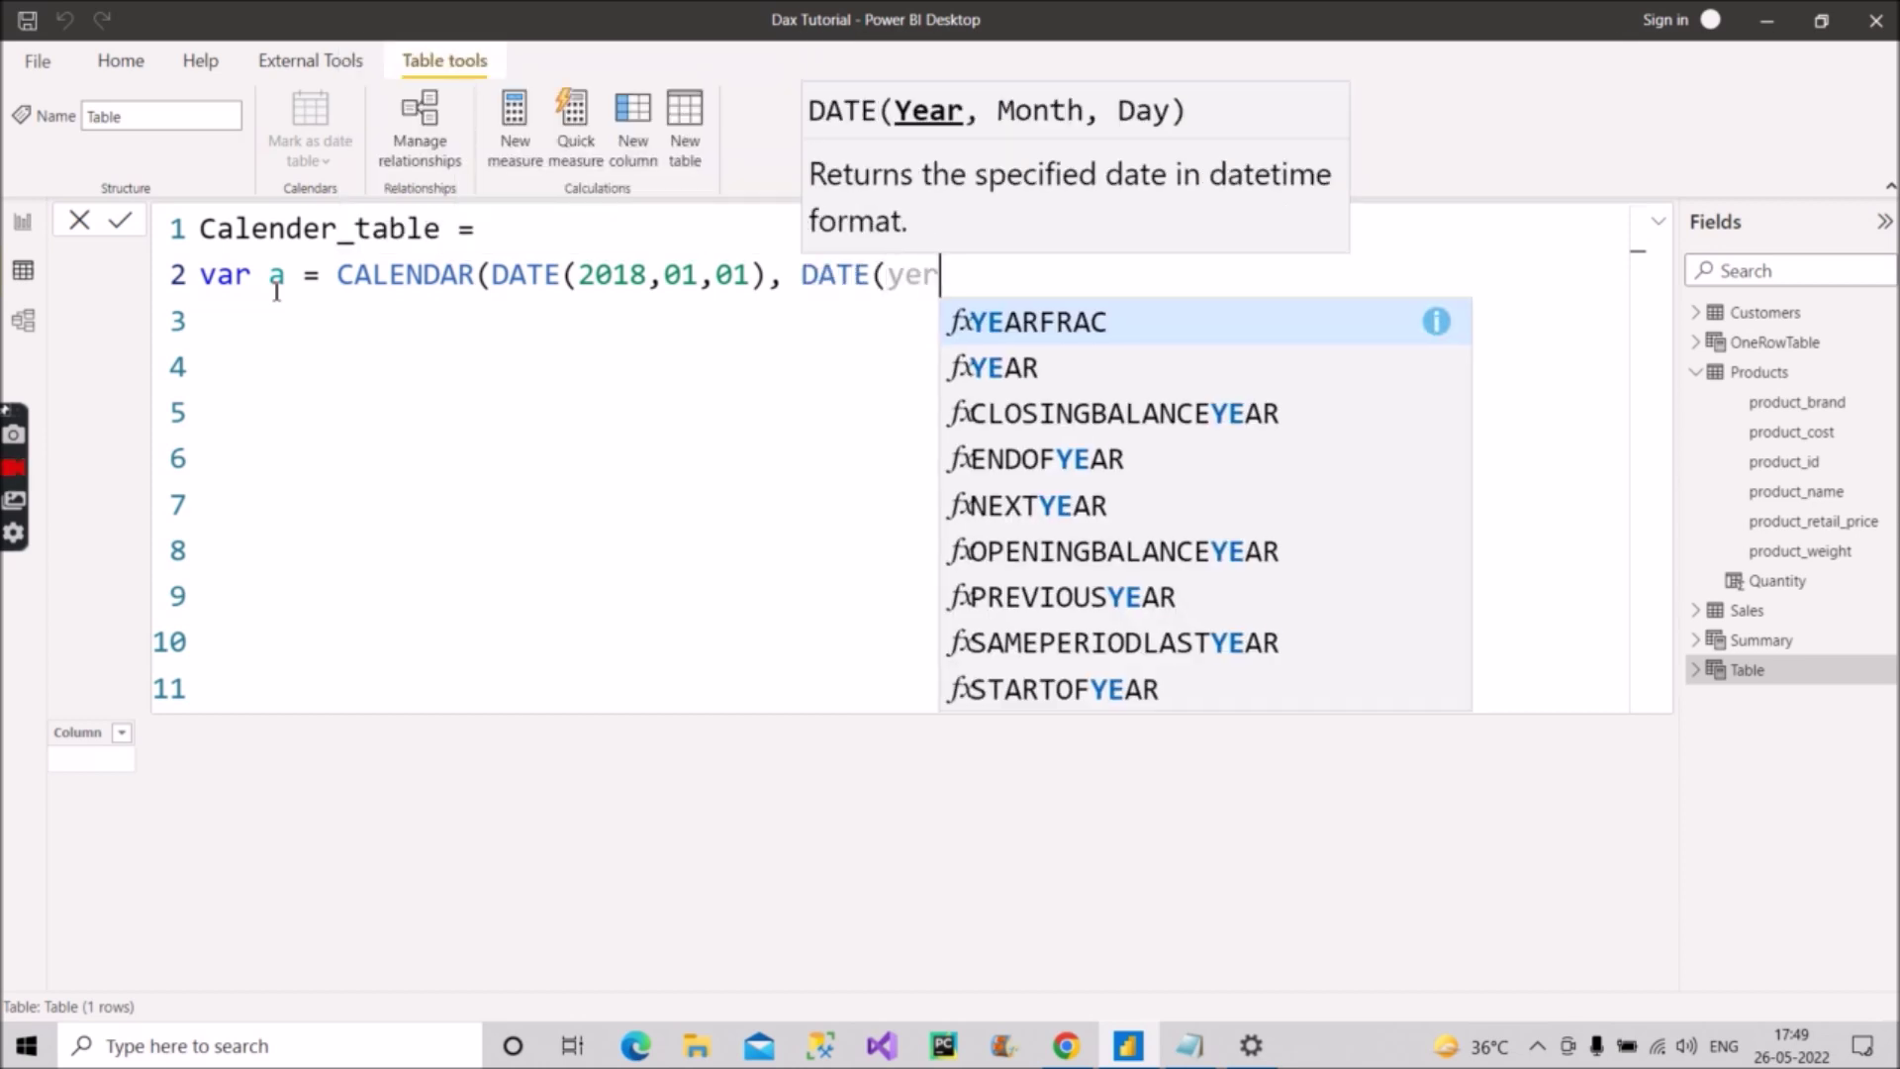
key("Down")
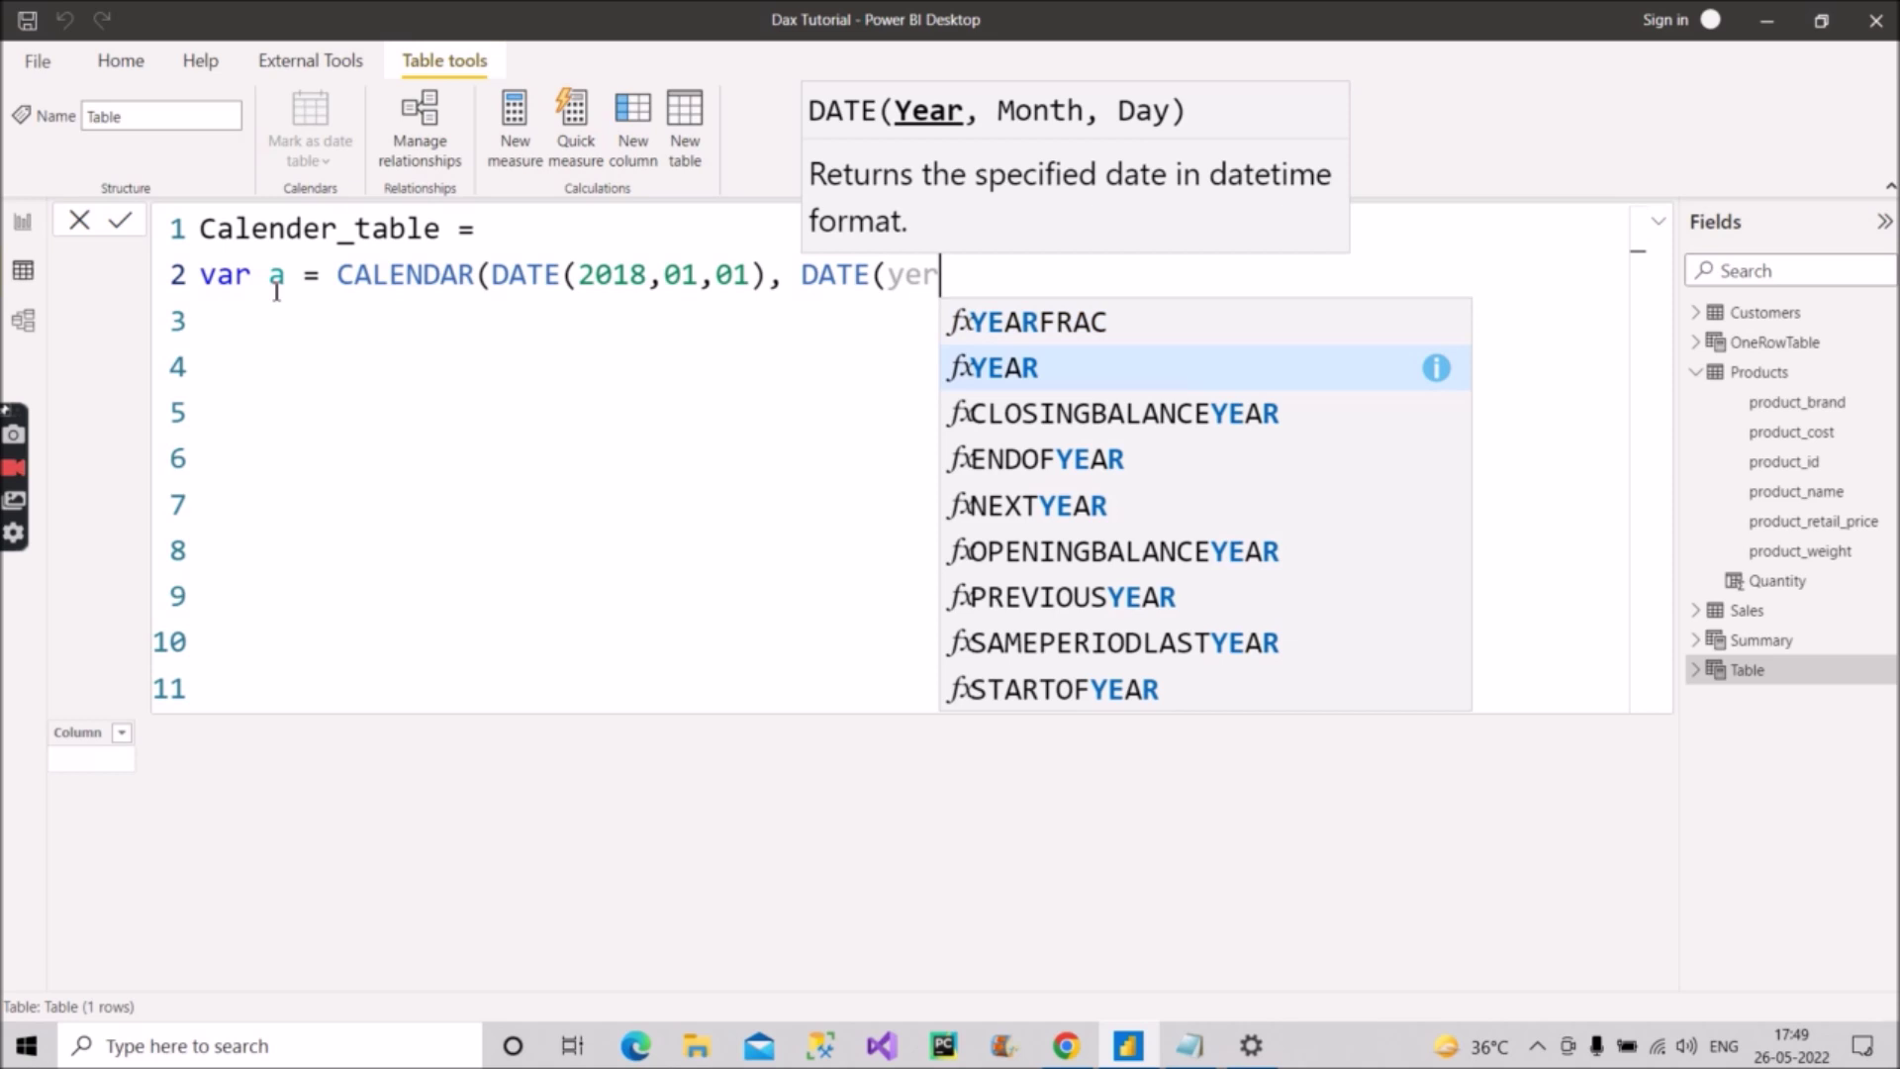
key("Tab")
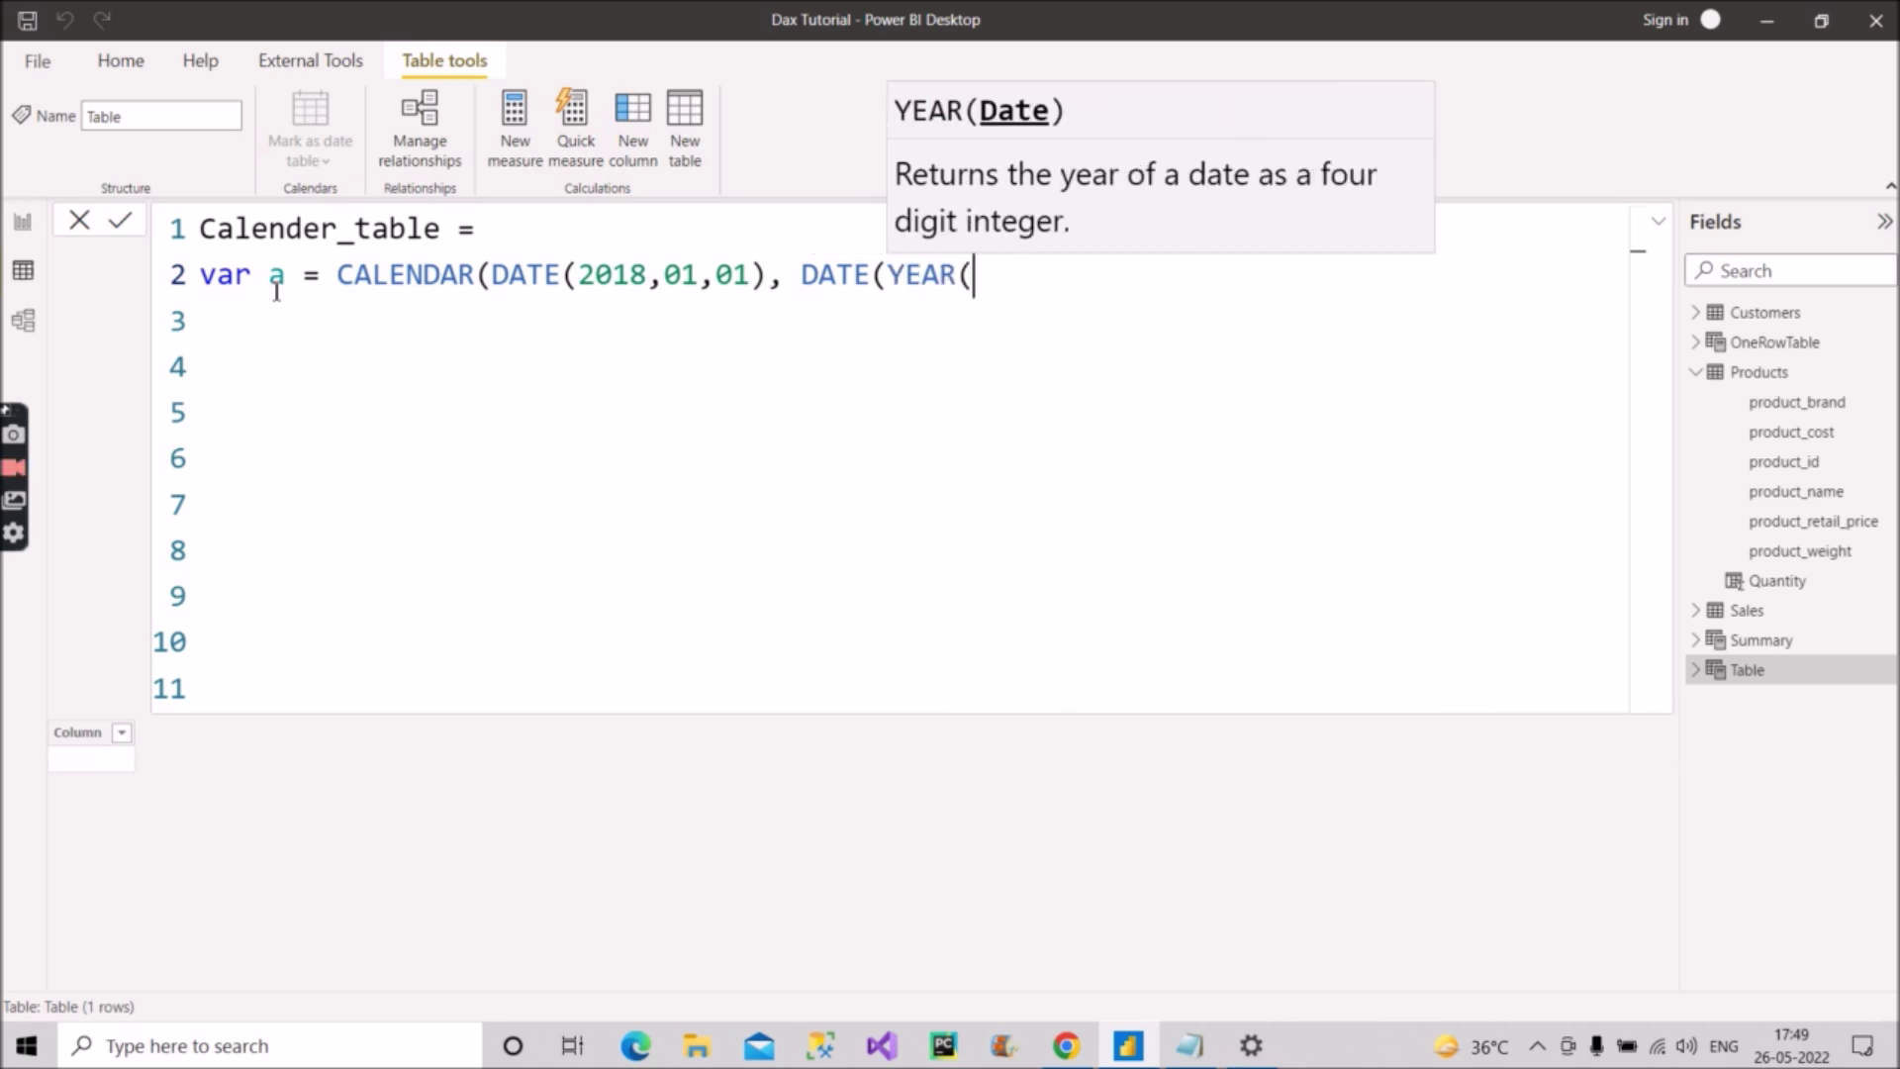
type("toda")
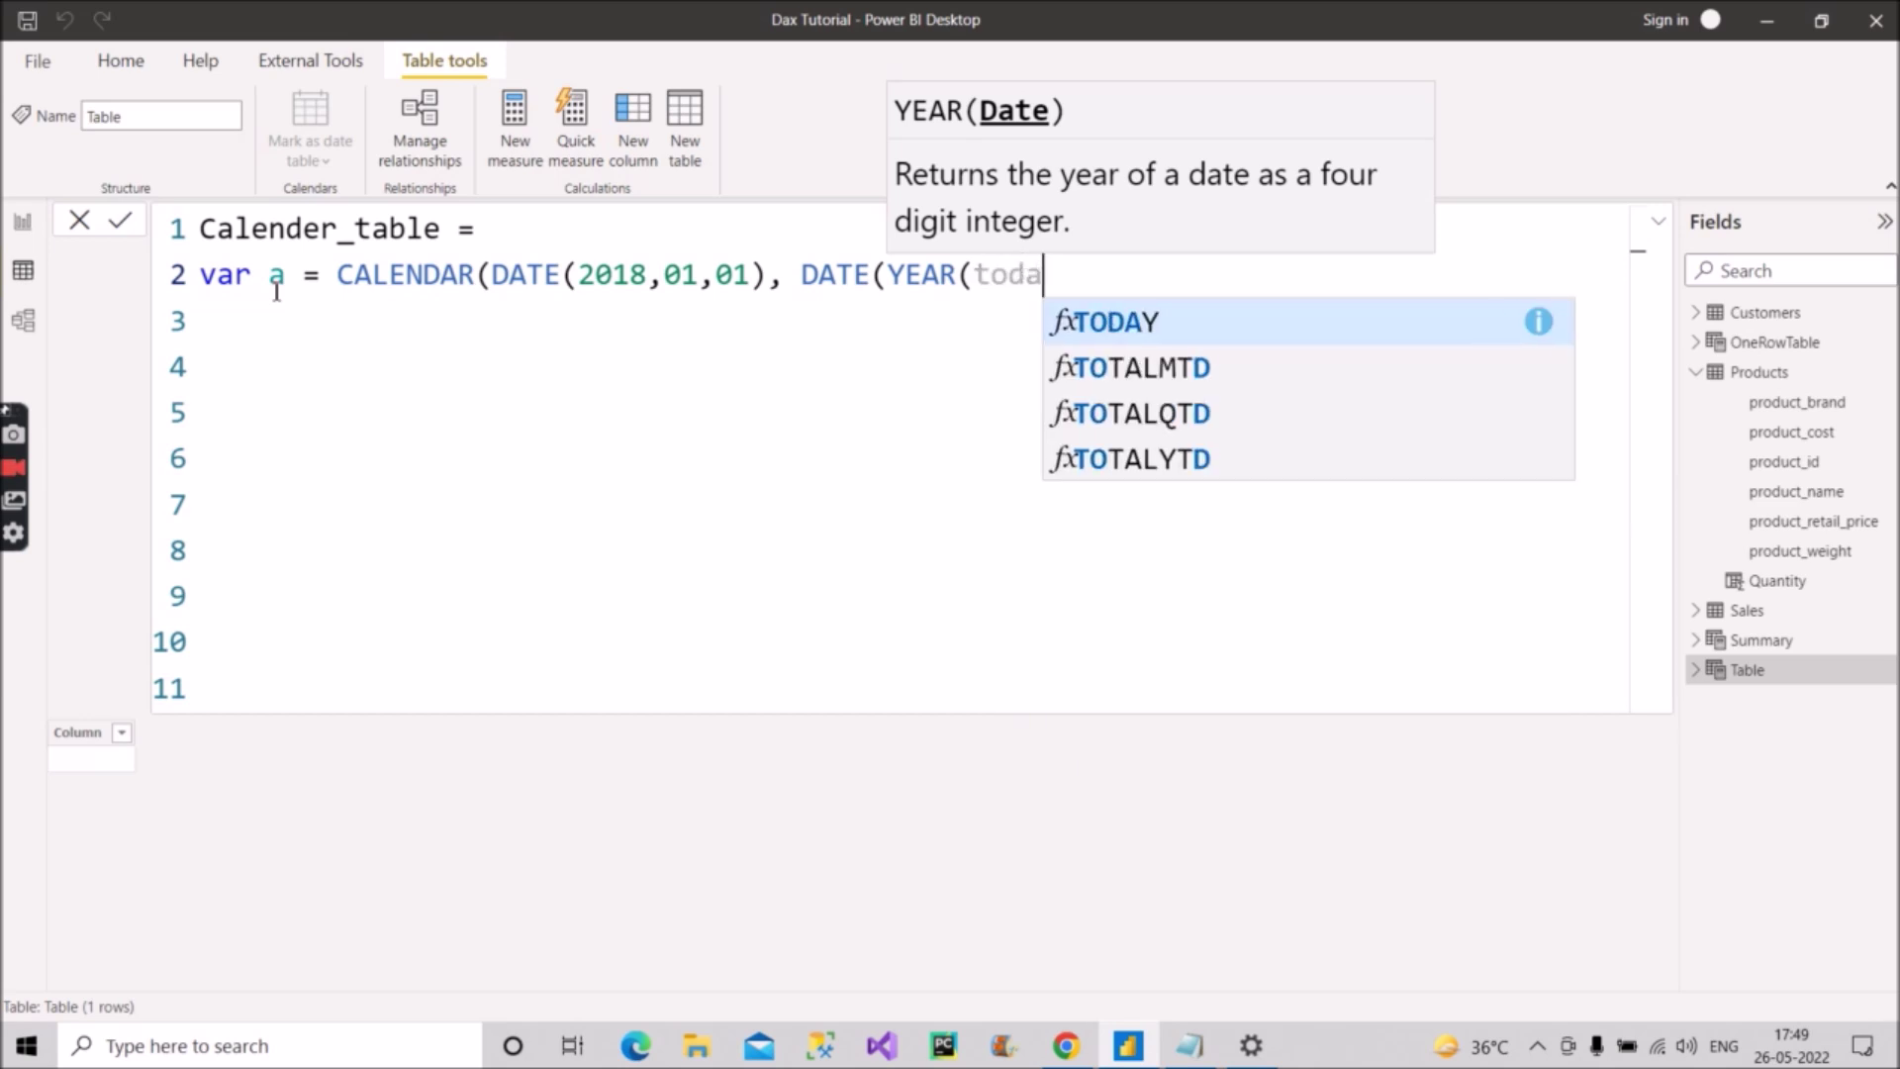
key("Tab")
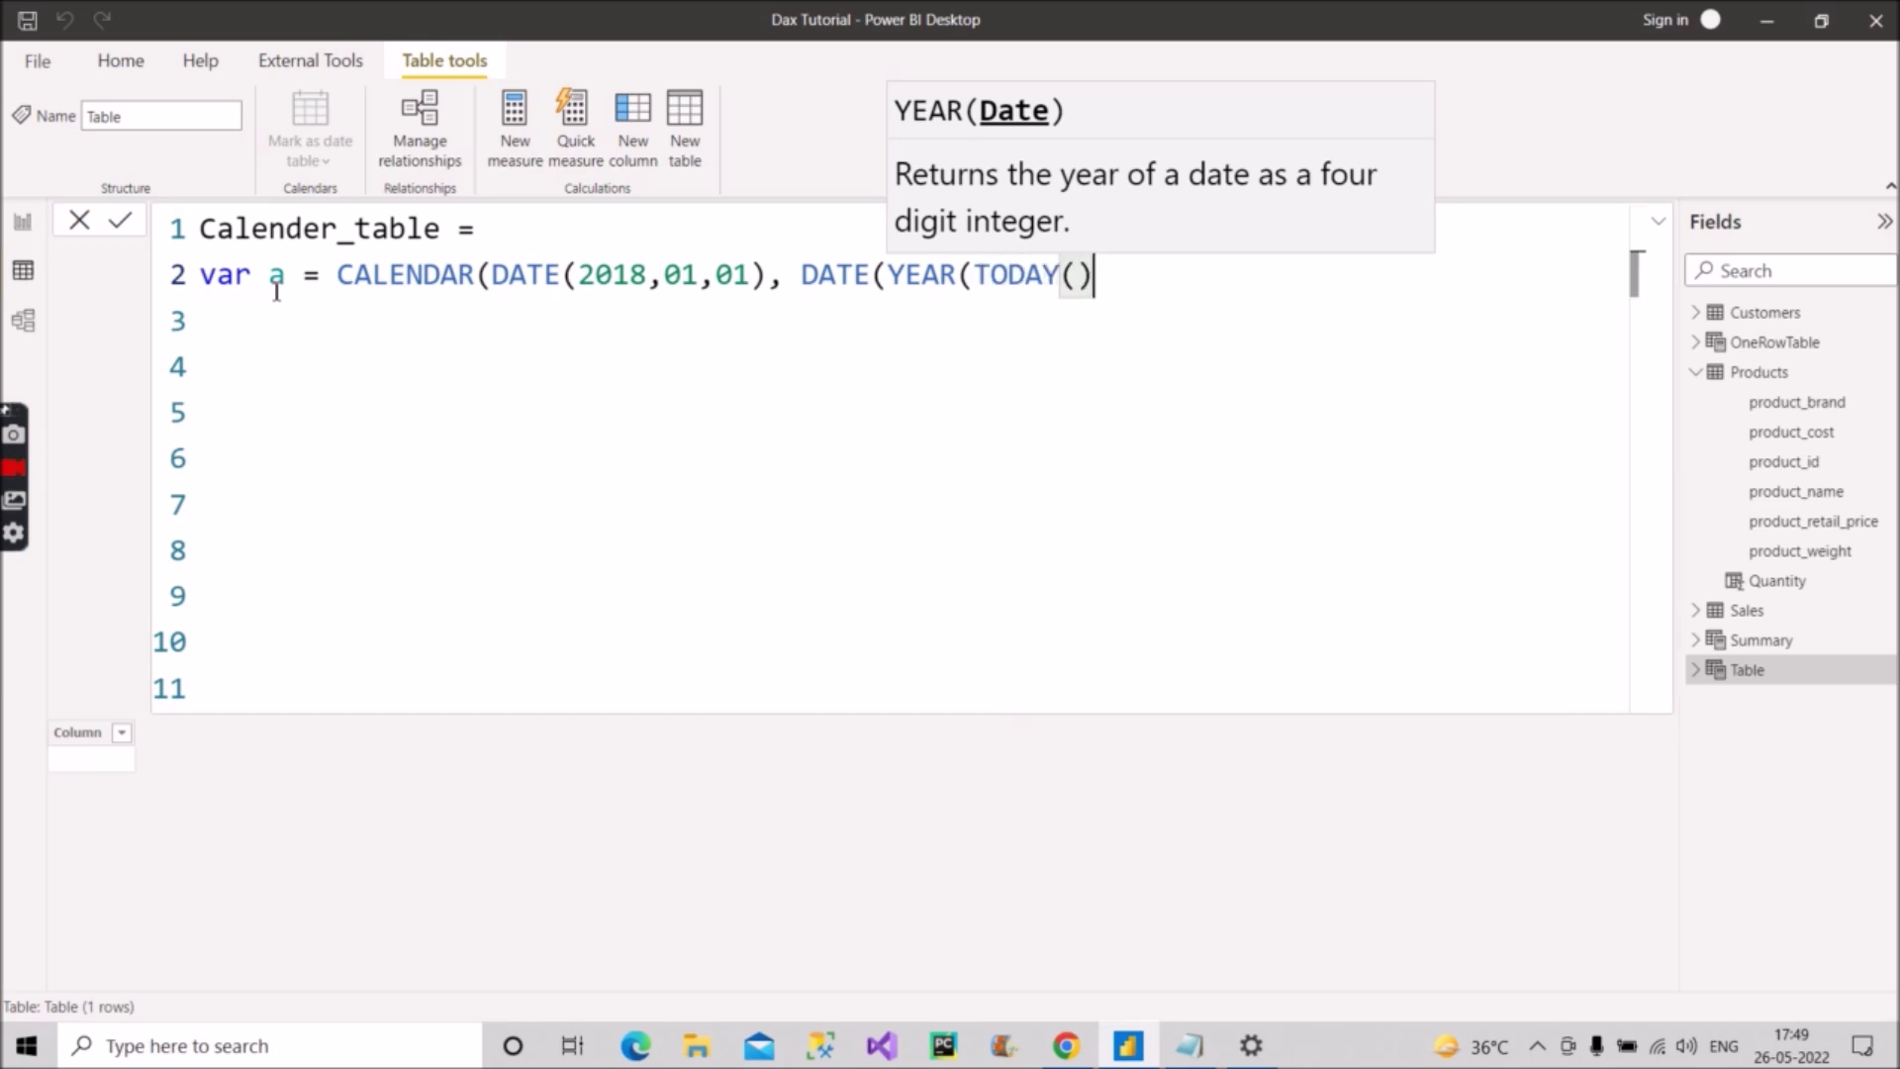
type("),")
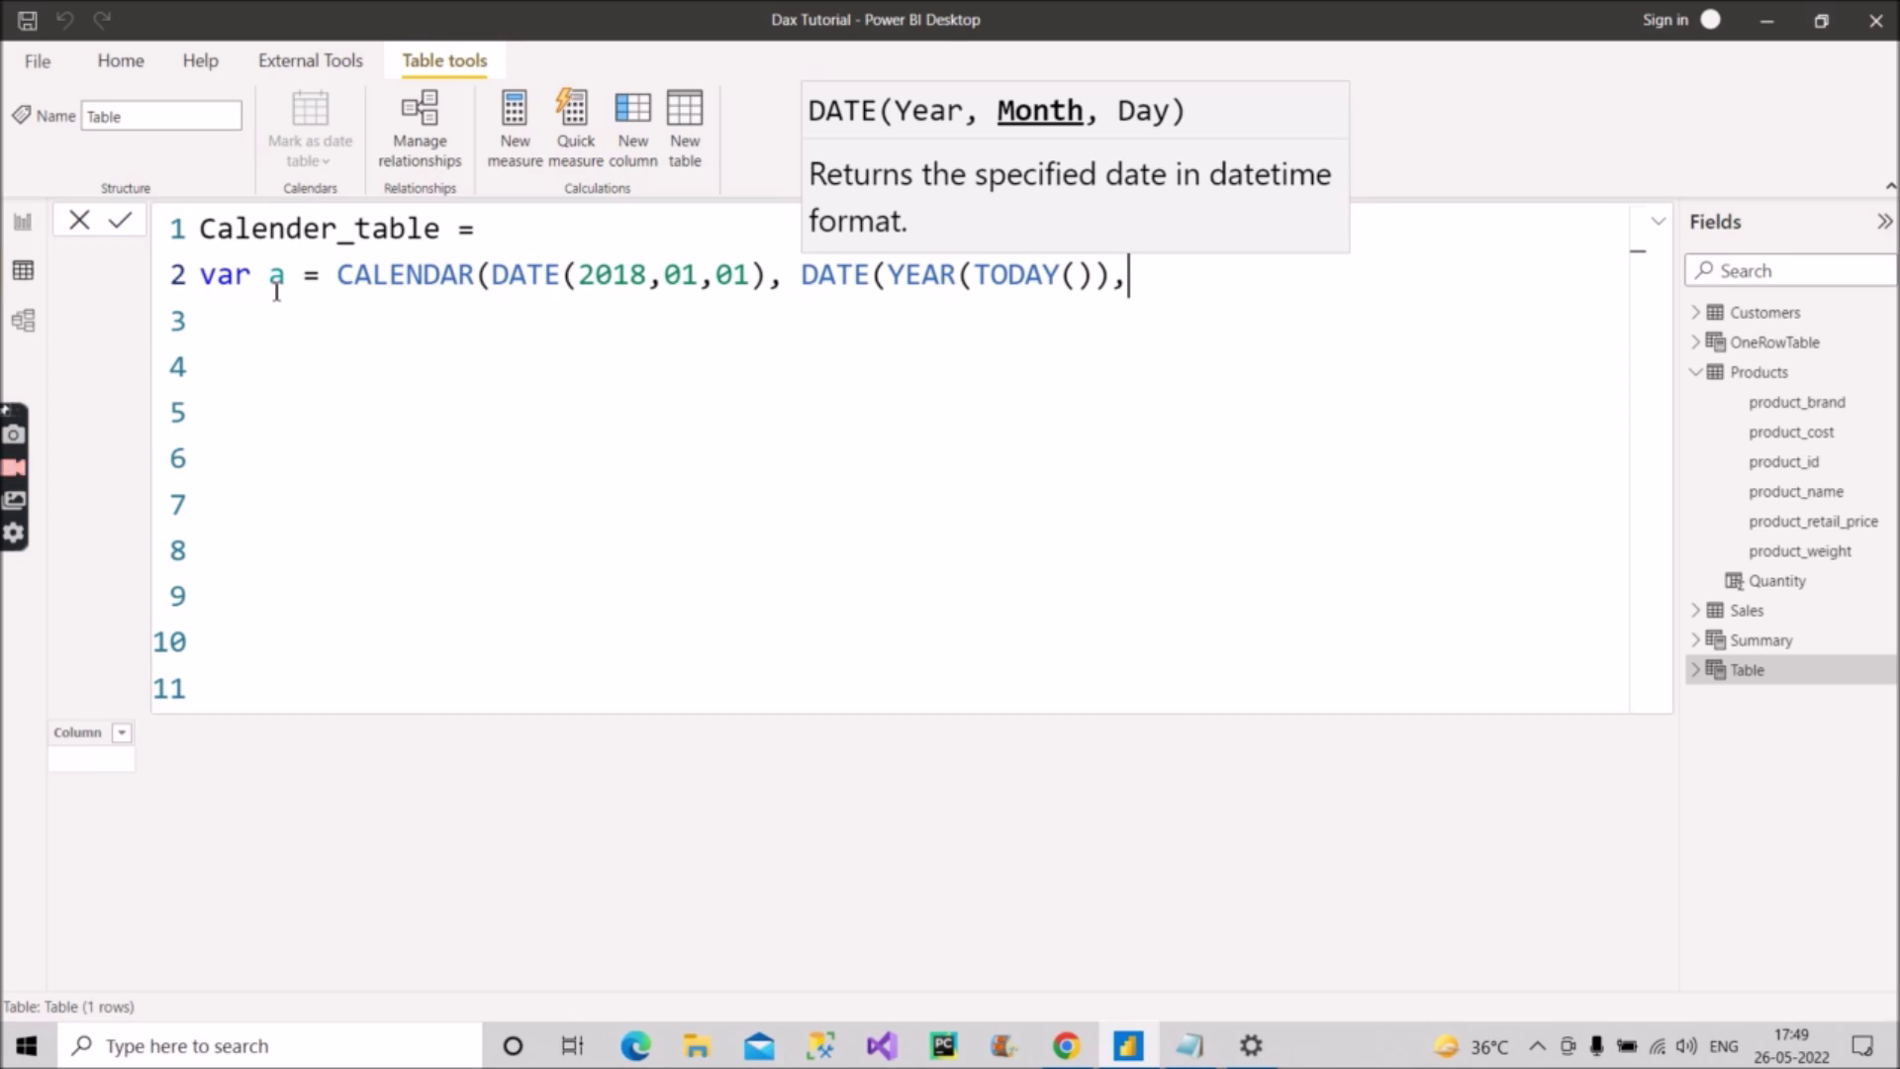
Step: Enter MONTH(TODAY()) as the month argument of the end date's DATE function
type("mo")
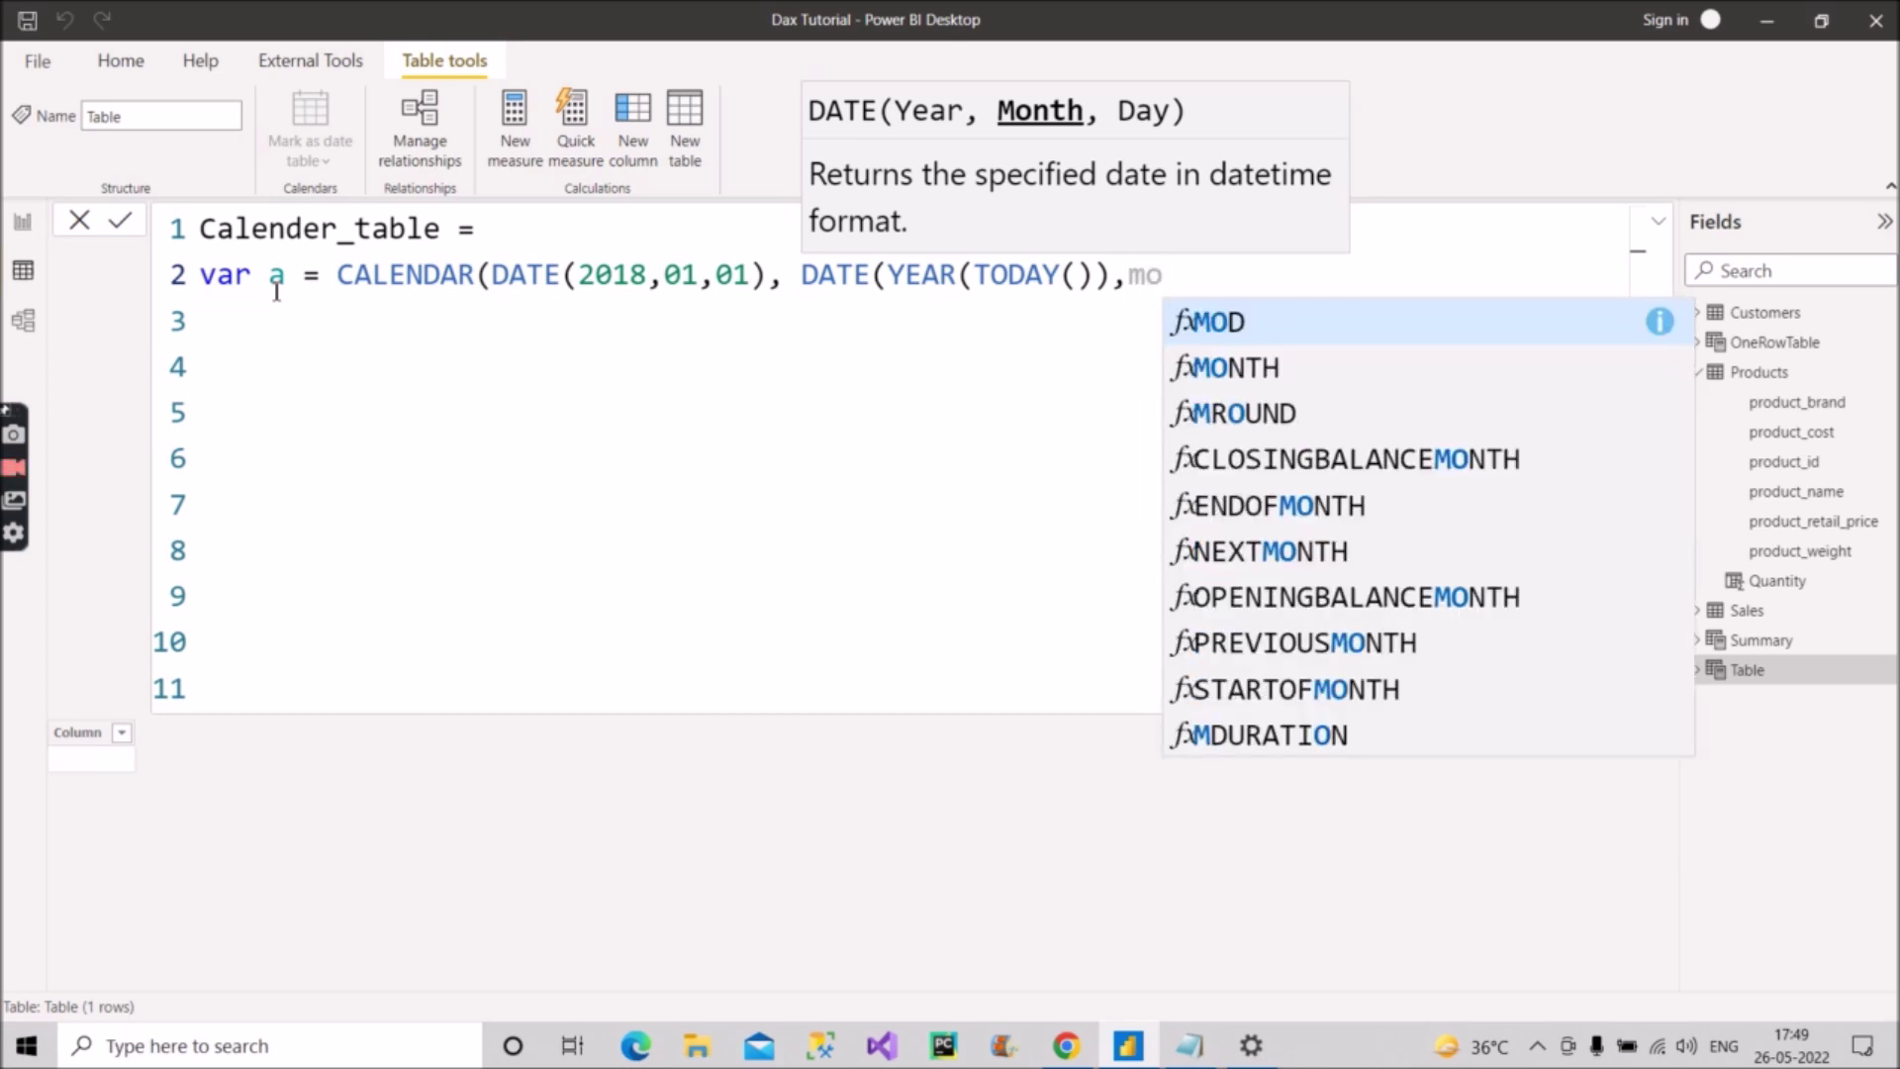
key("Down")
key("Tab")
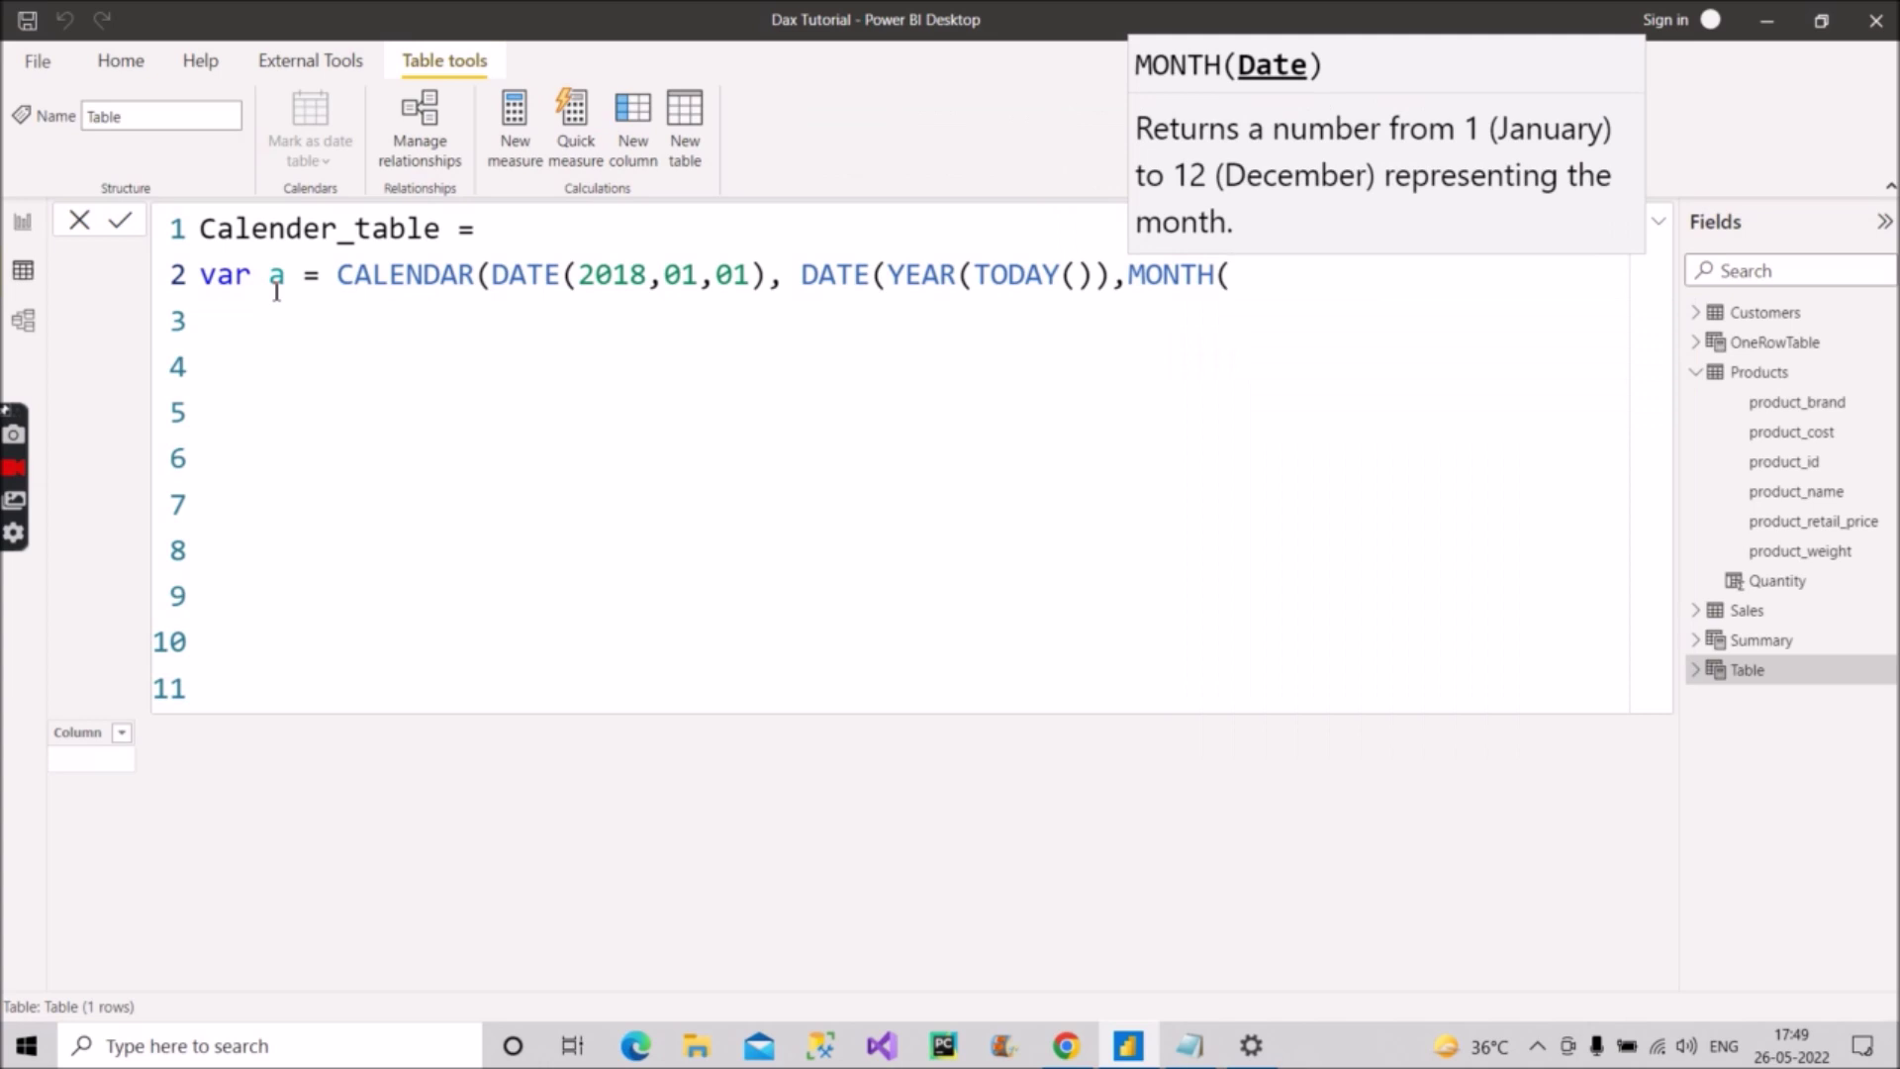
type("toda")
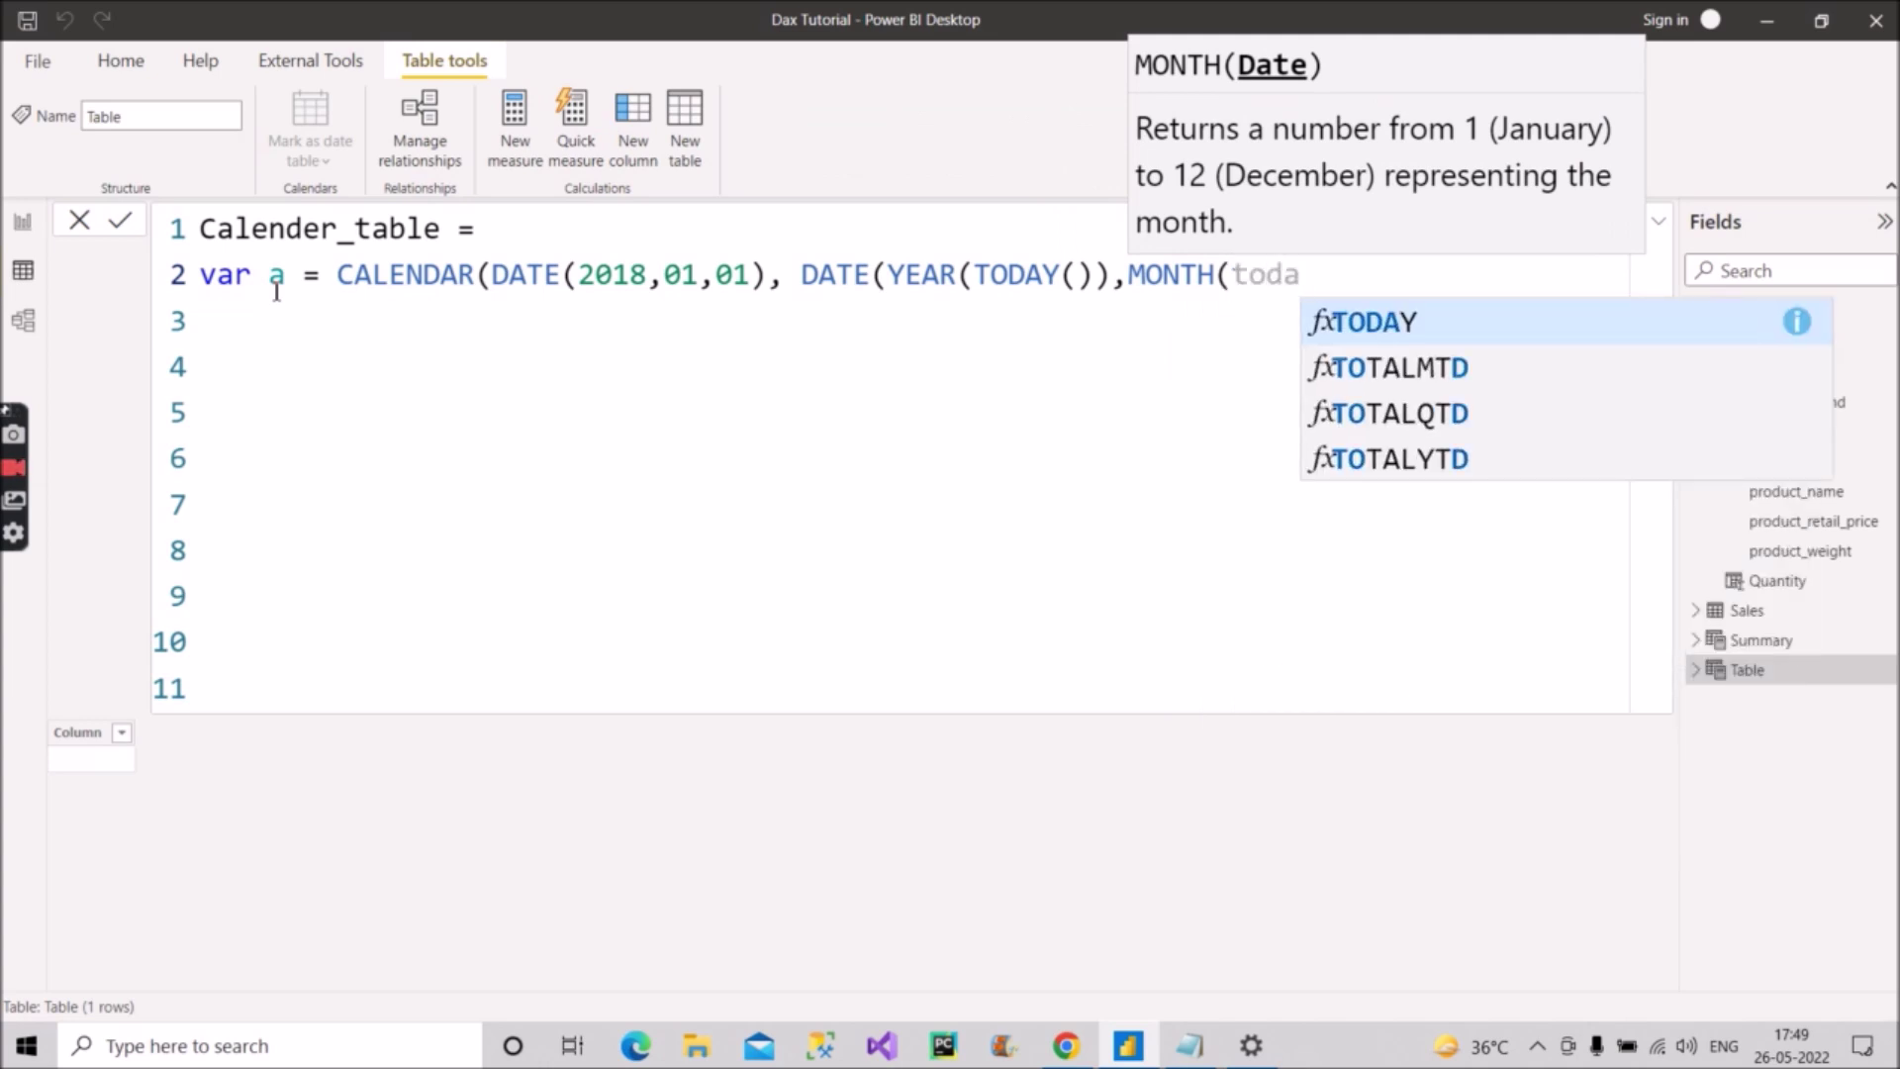
key("Tab")
type(")),")
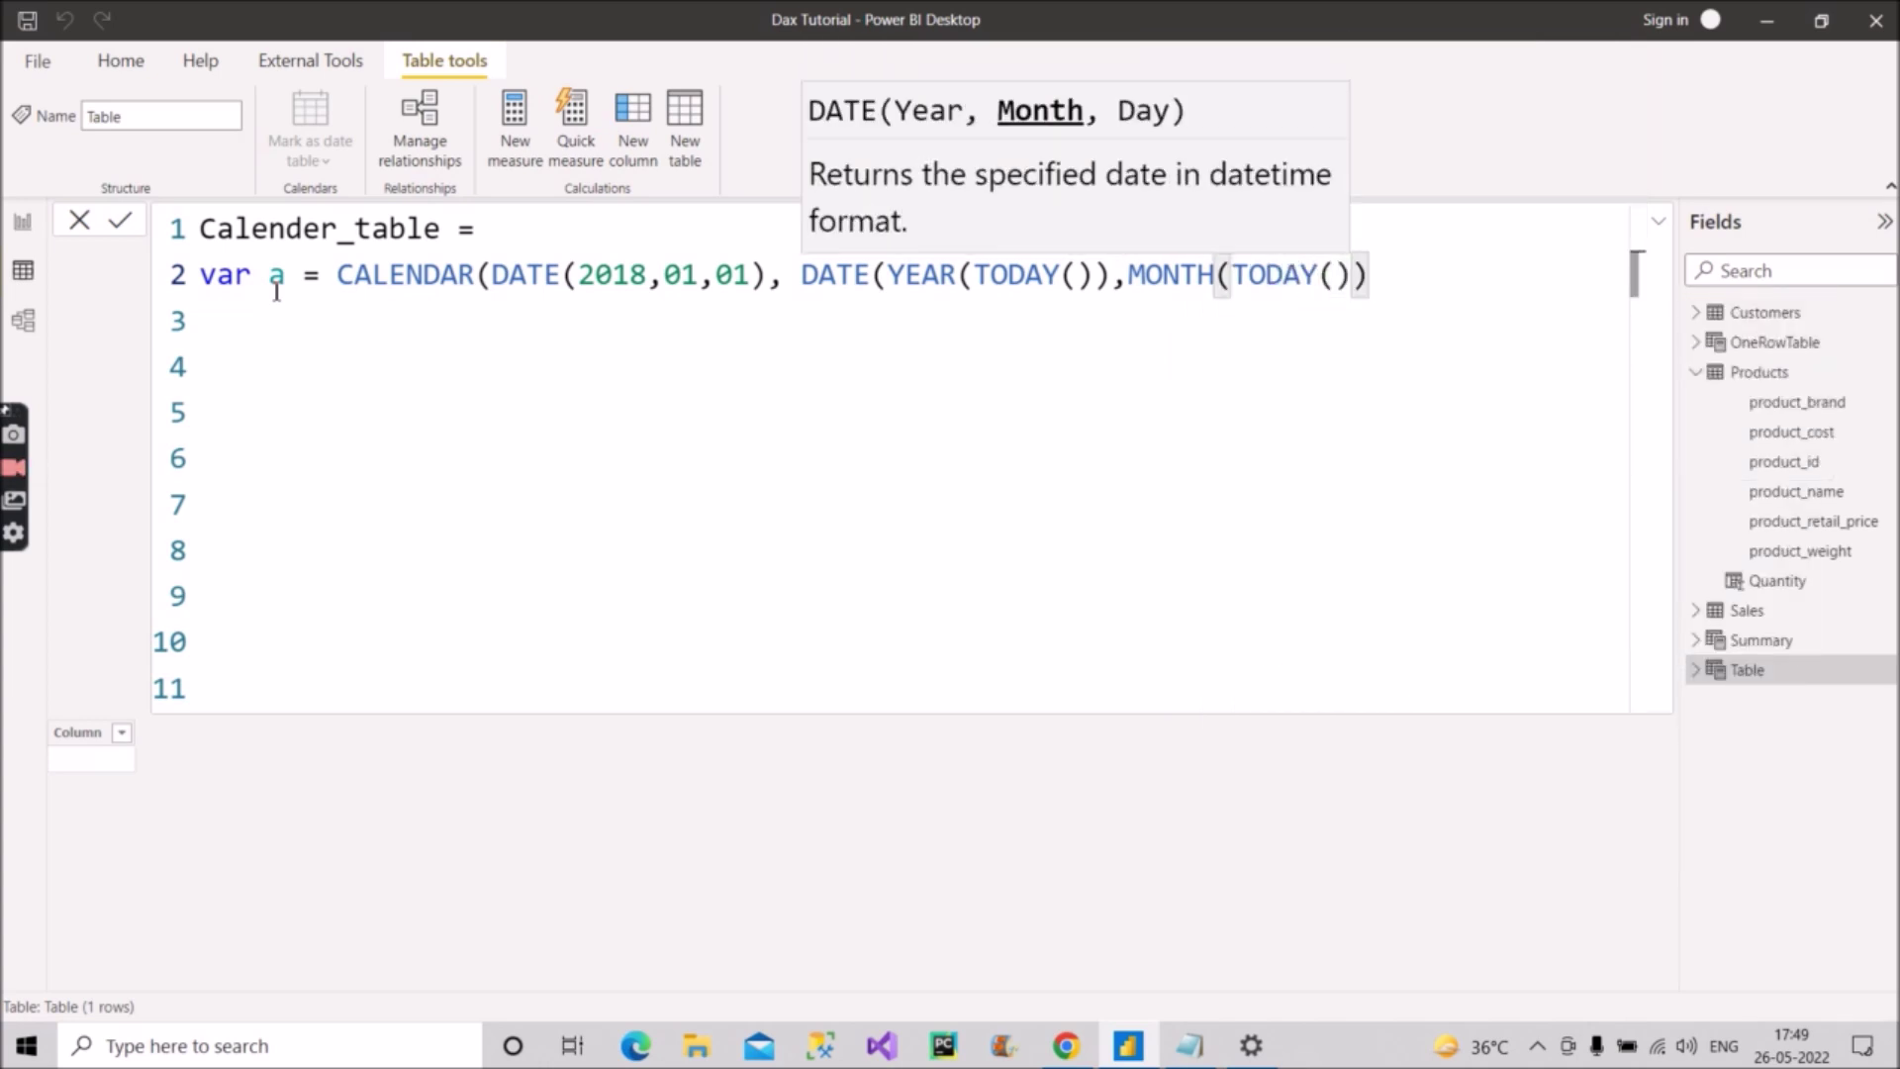
Step: Enter DAY(TODAY()) as the day argument of the CALENDAR end date
type("da")
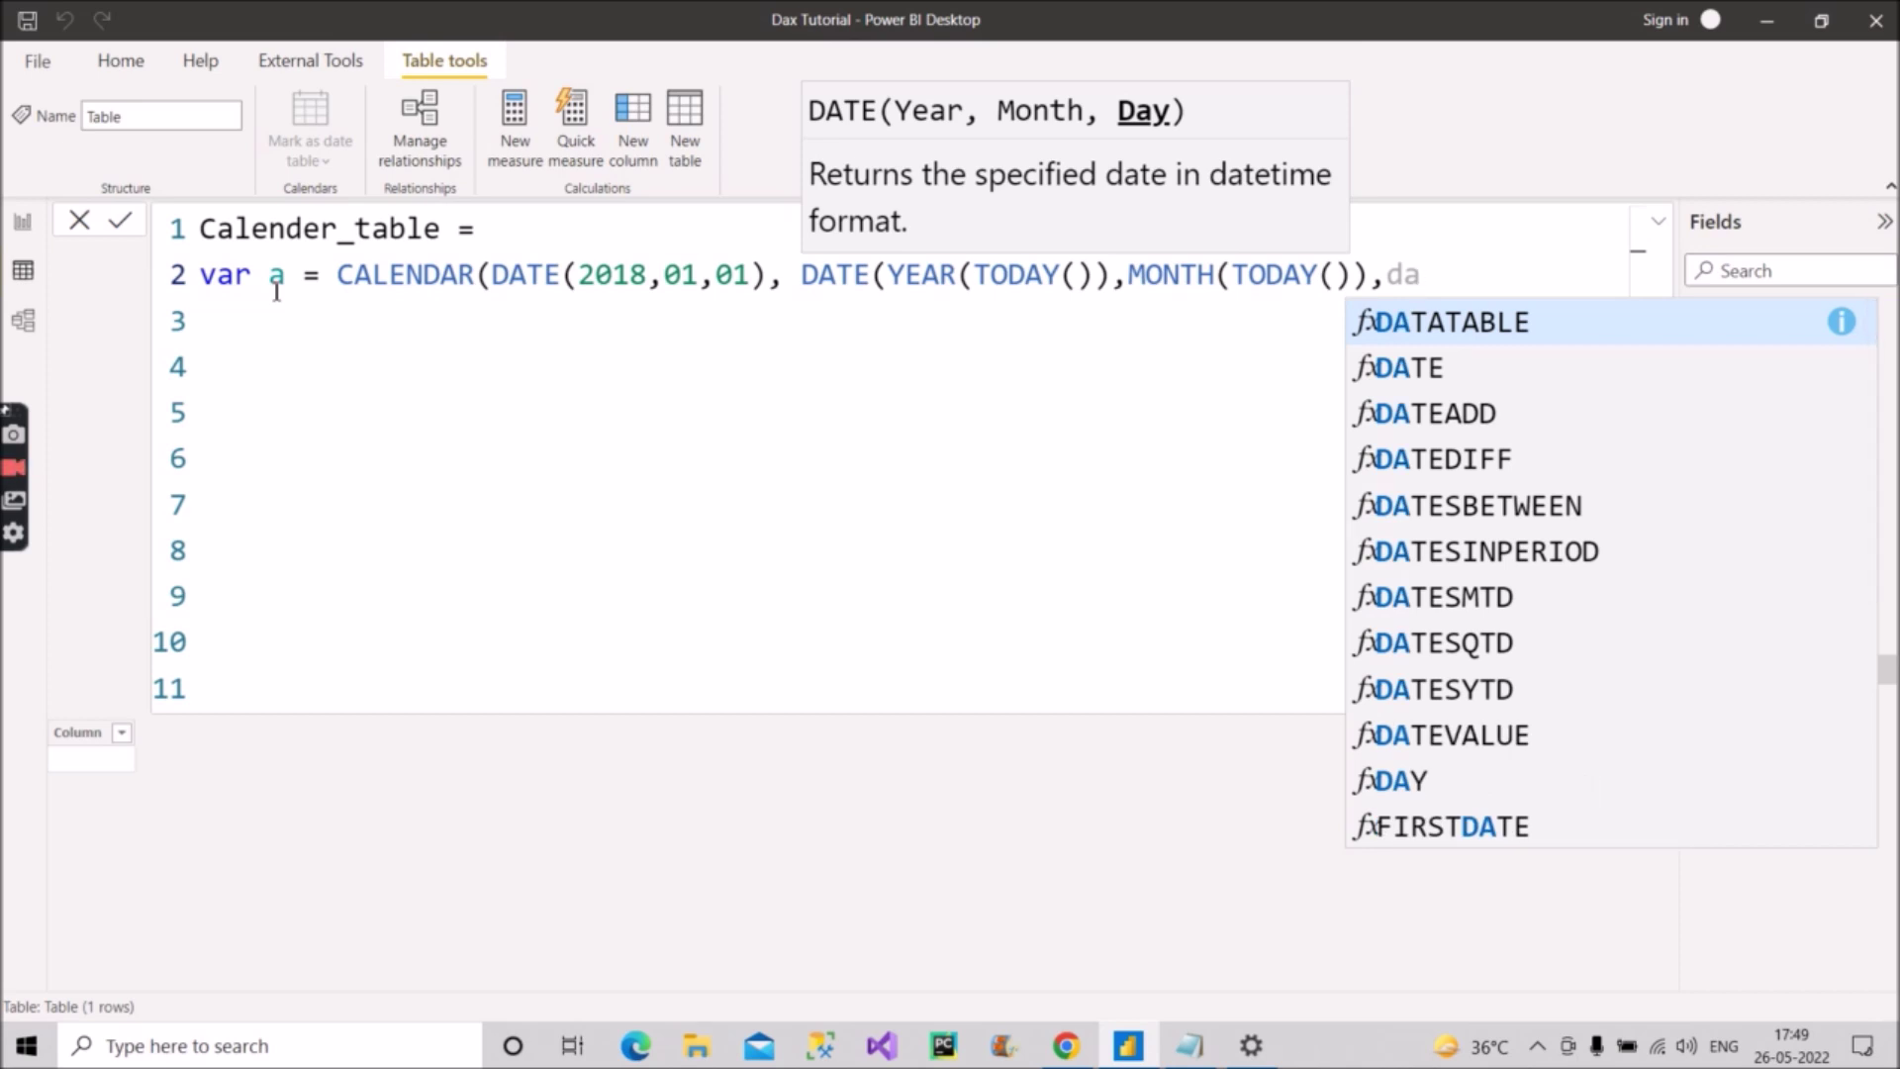
type("y")
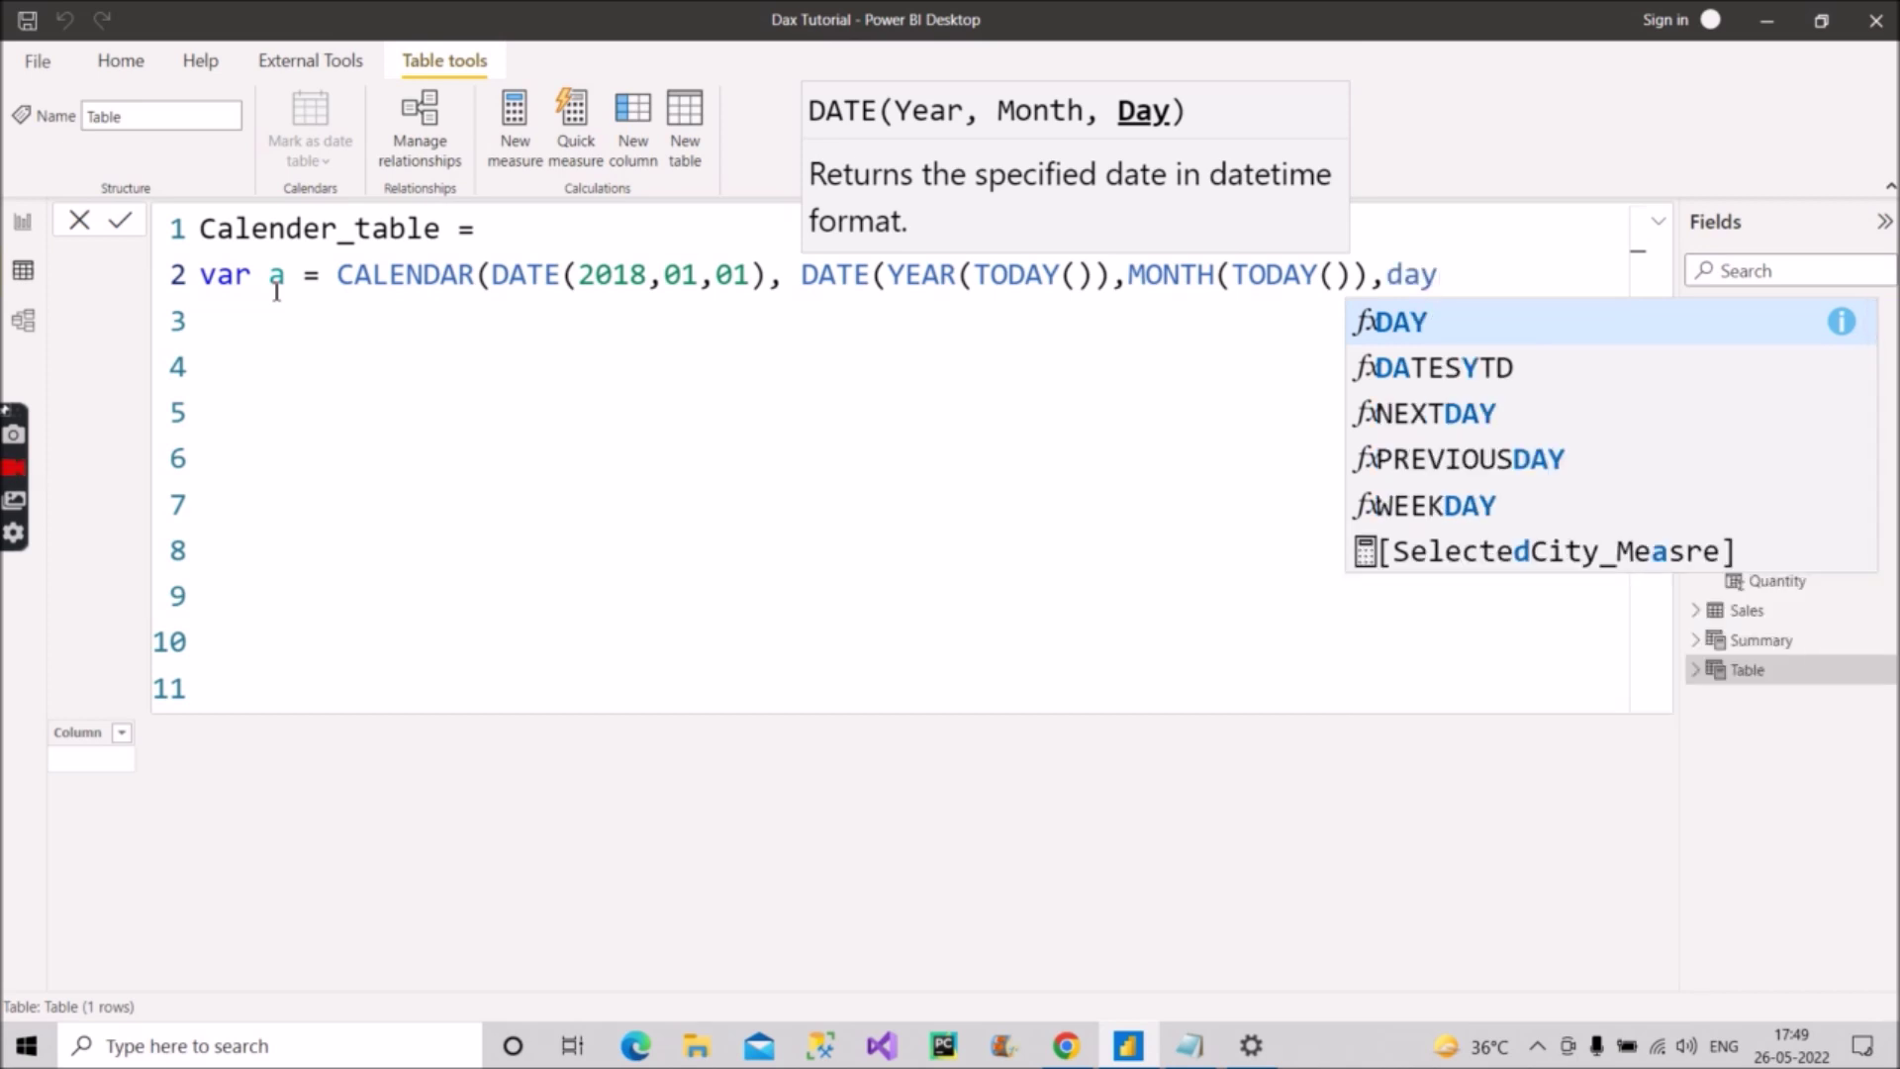
key("Tab")
type("toda")
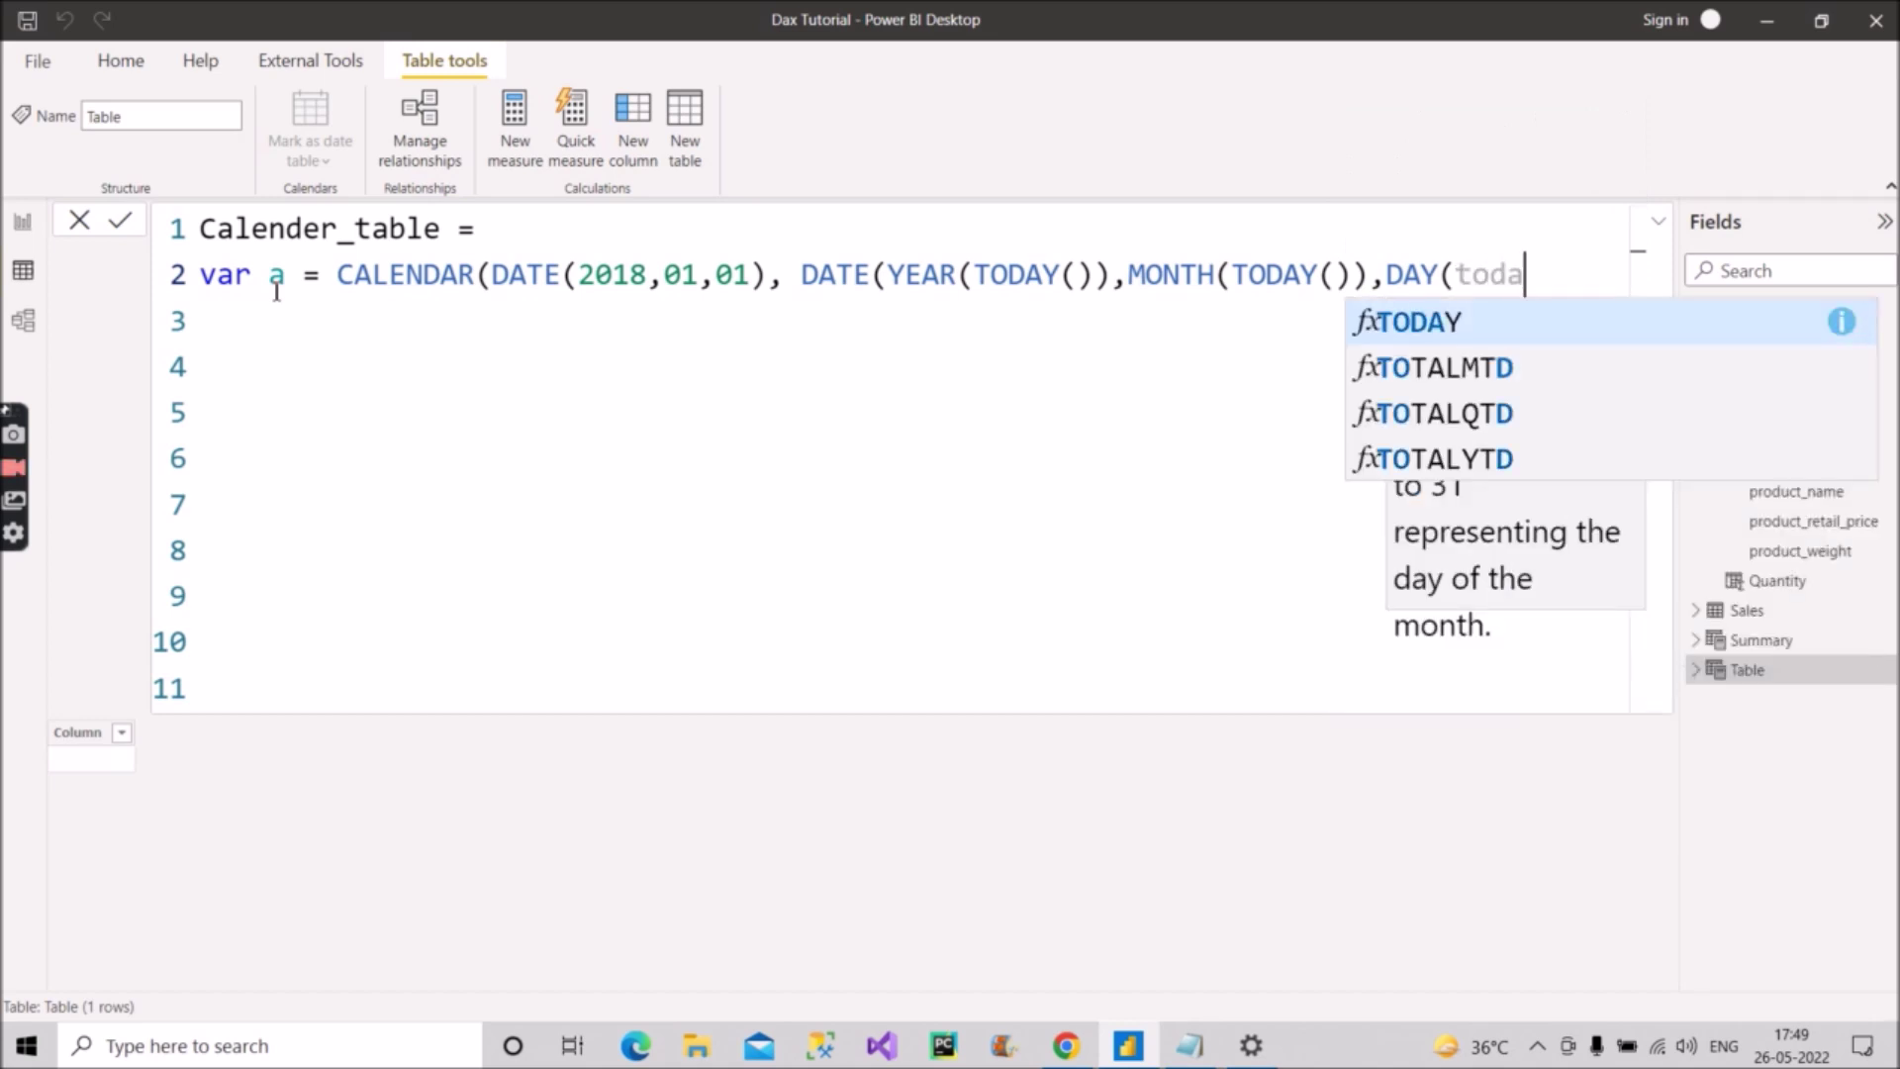
key("Tab")
type(")")
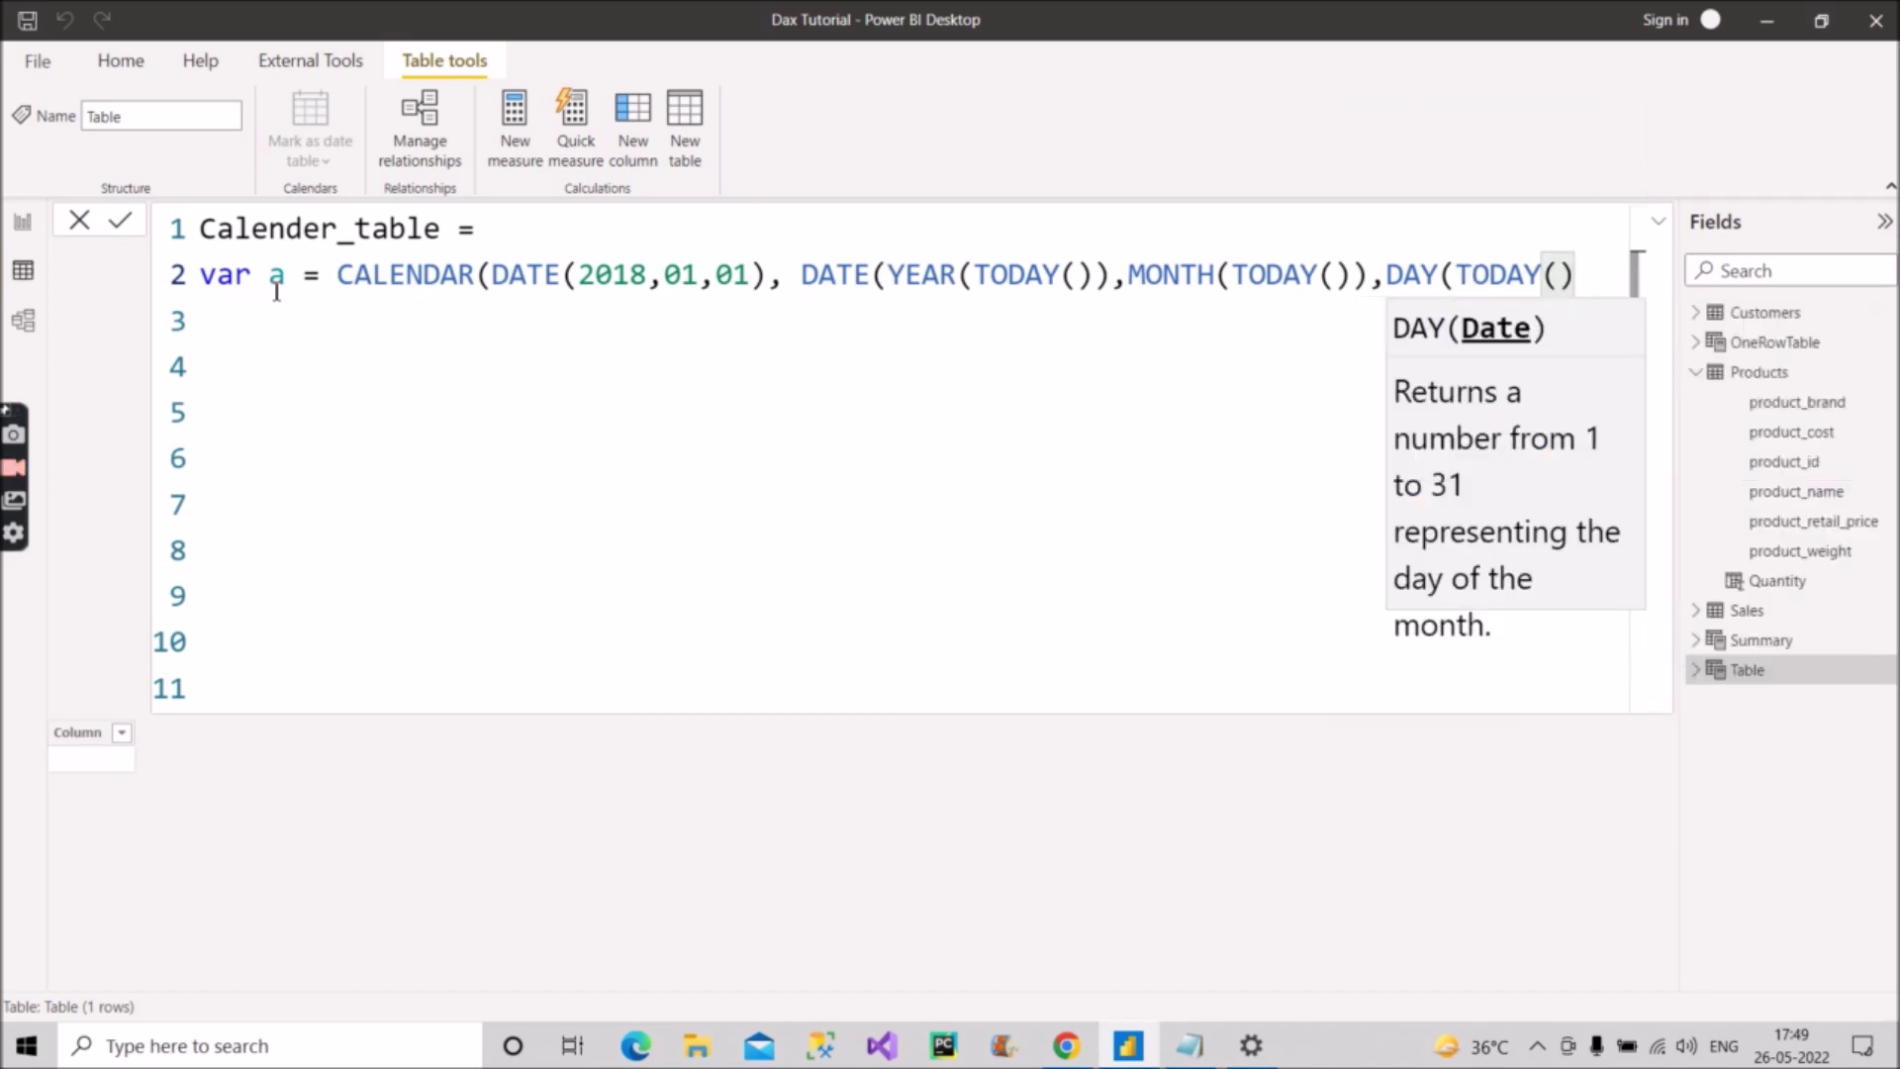
type(")")
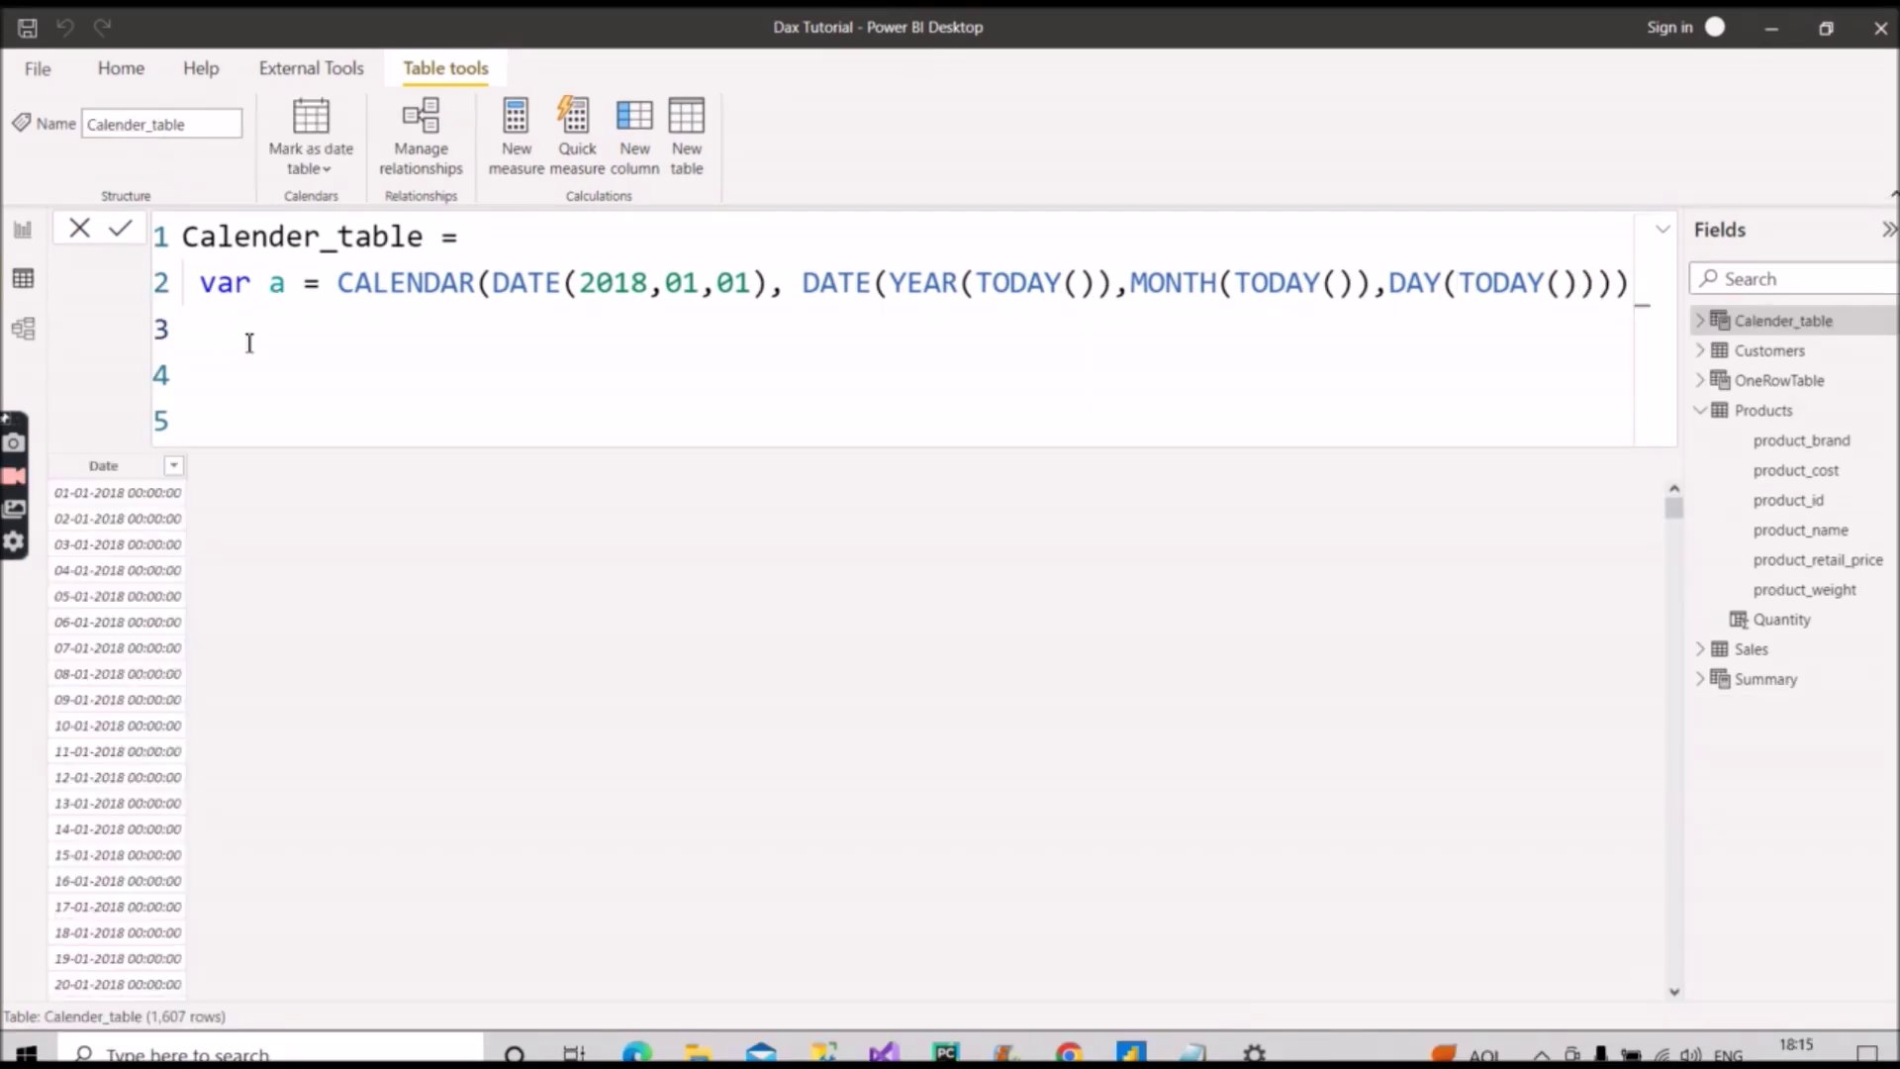
Step: Add a return statement on line 3, below the definition of variable a
left_click(250, 343)
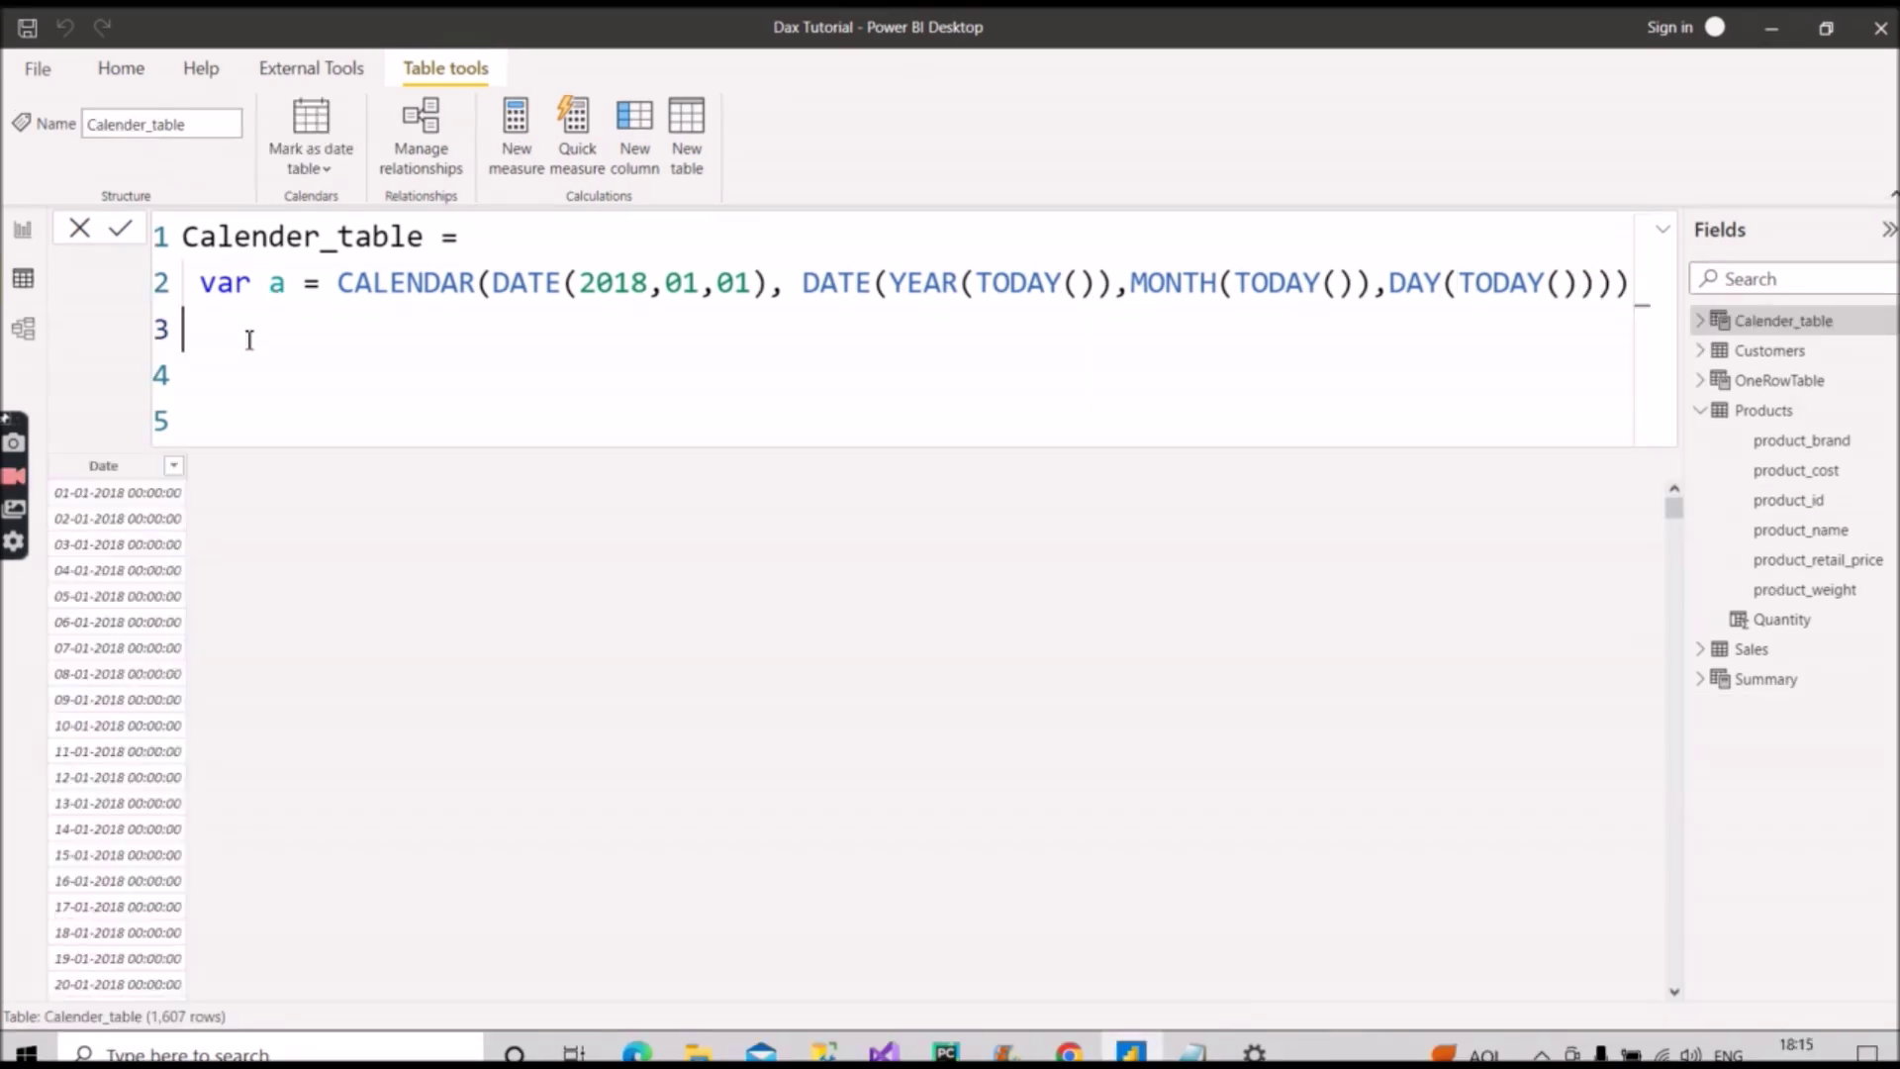
type("retrn")
key("BackSpace")
key("BackSpace")
type("urn")
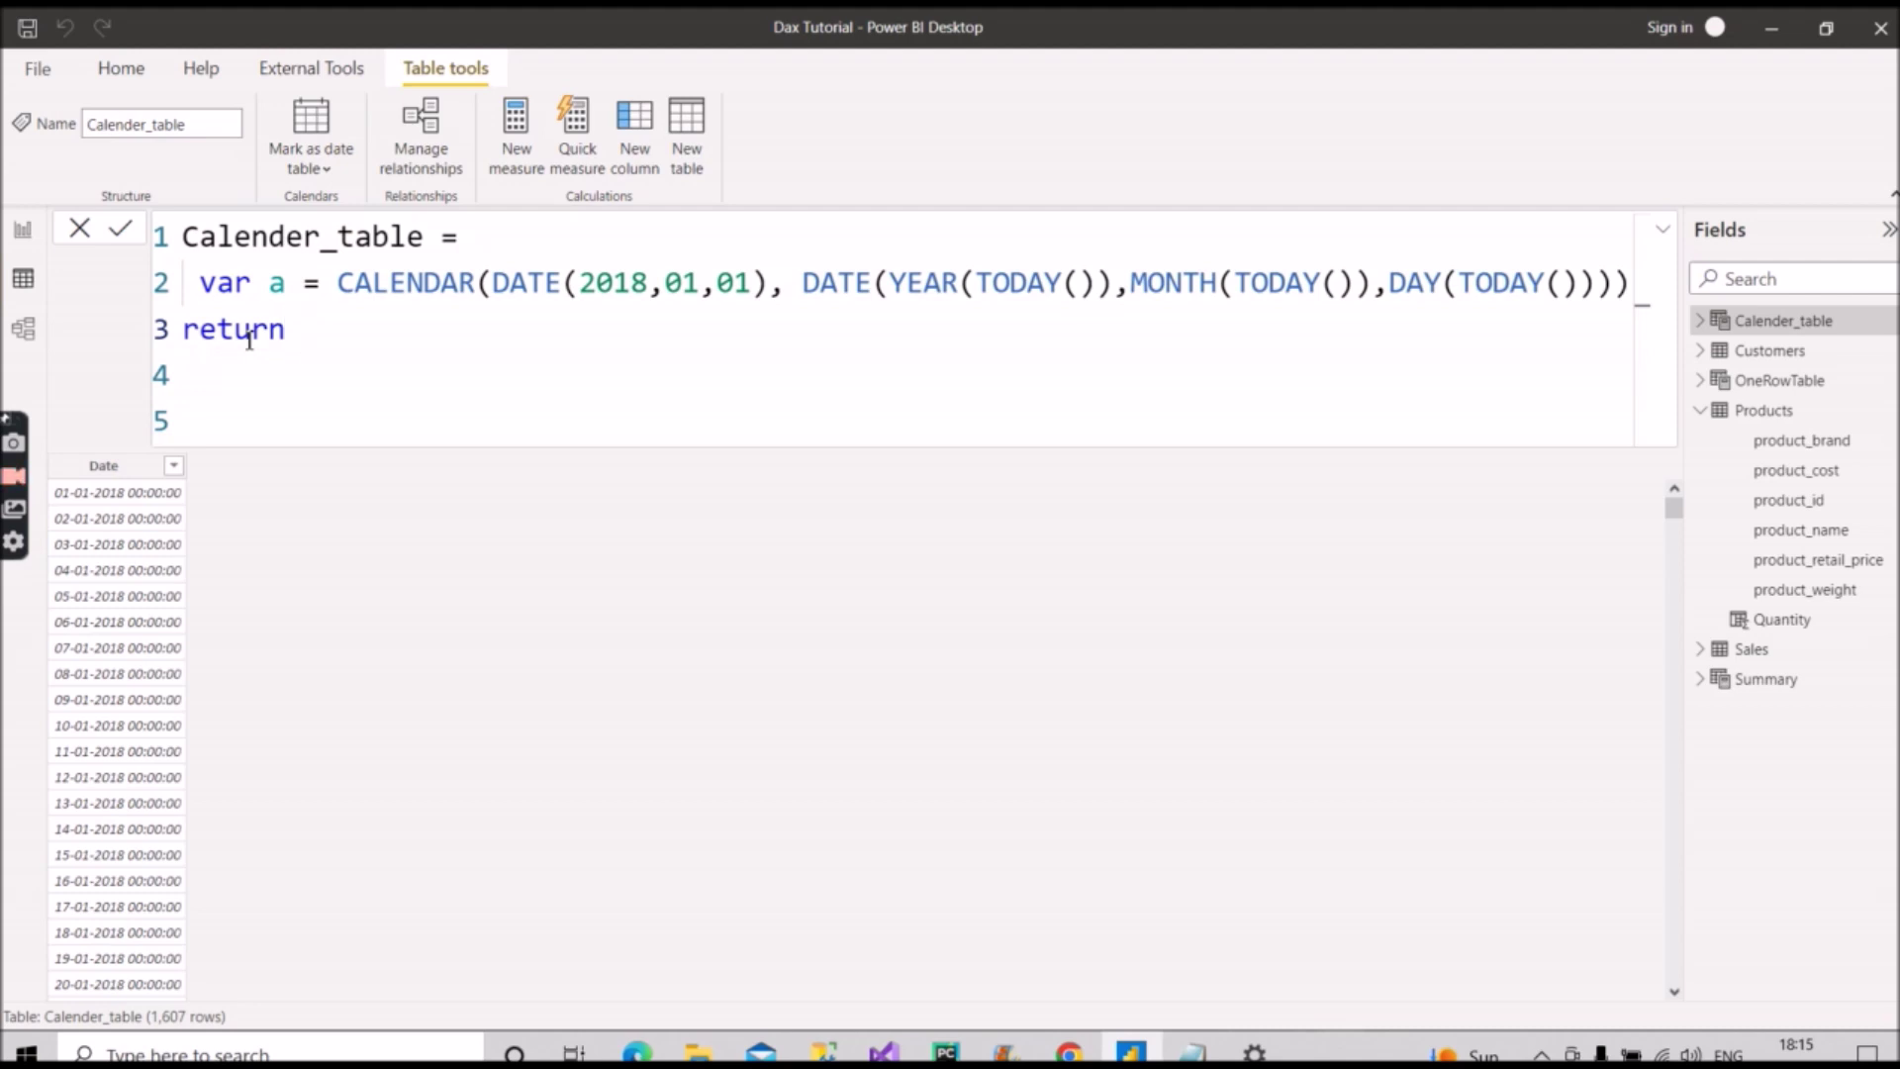
Step: Start a GENERATE function on the line below return, with variable a as its first table
key("Return")
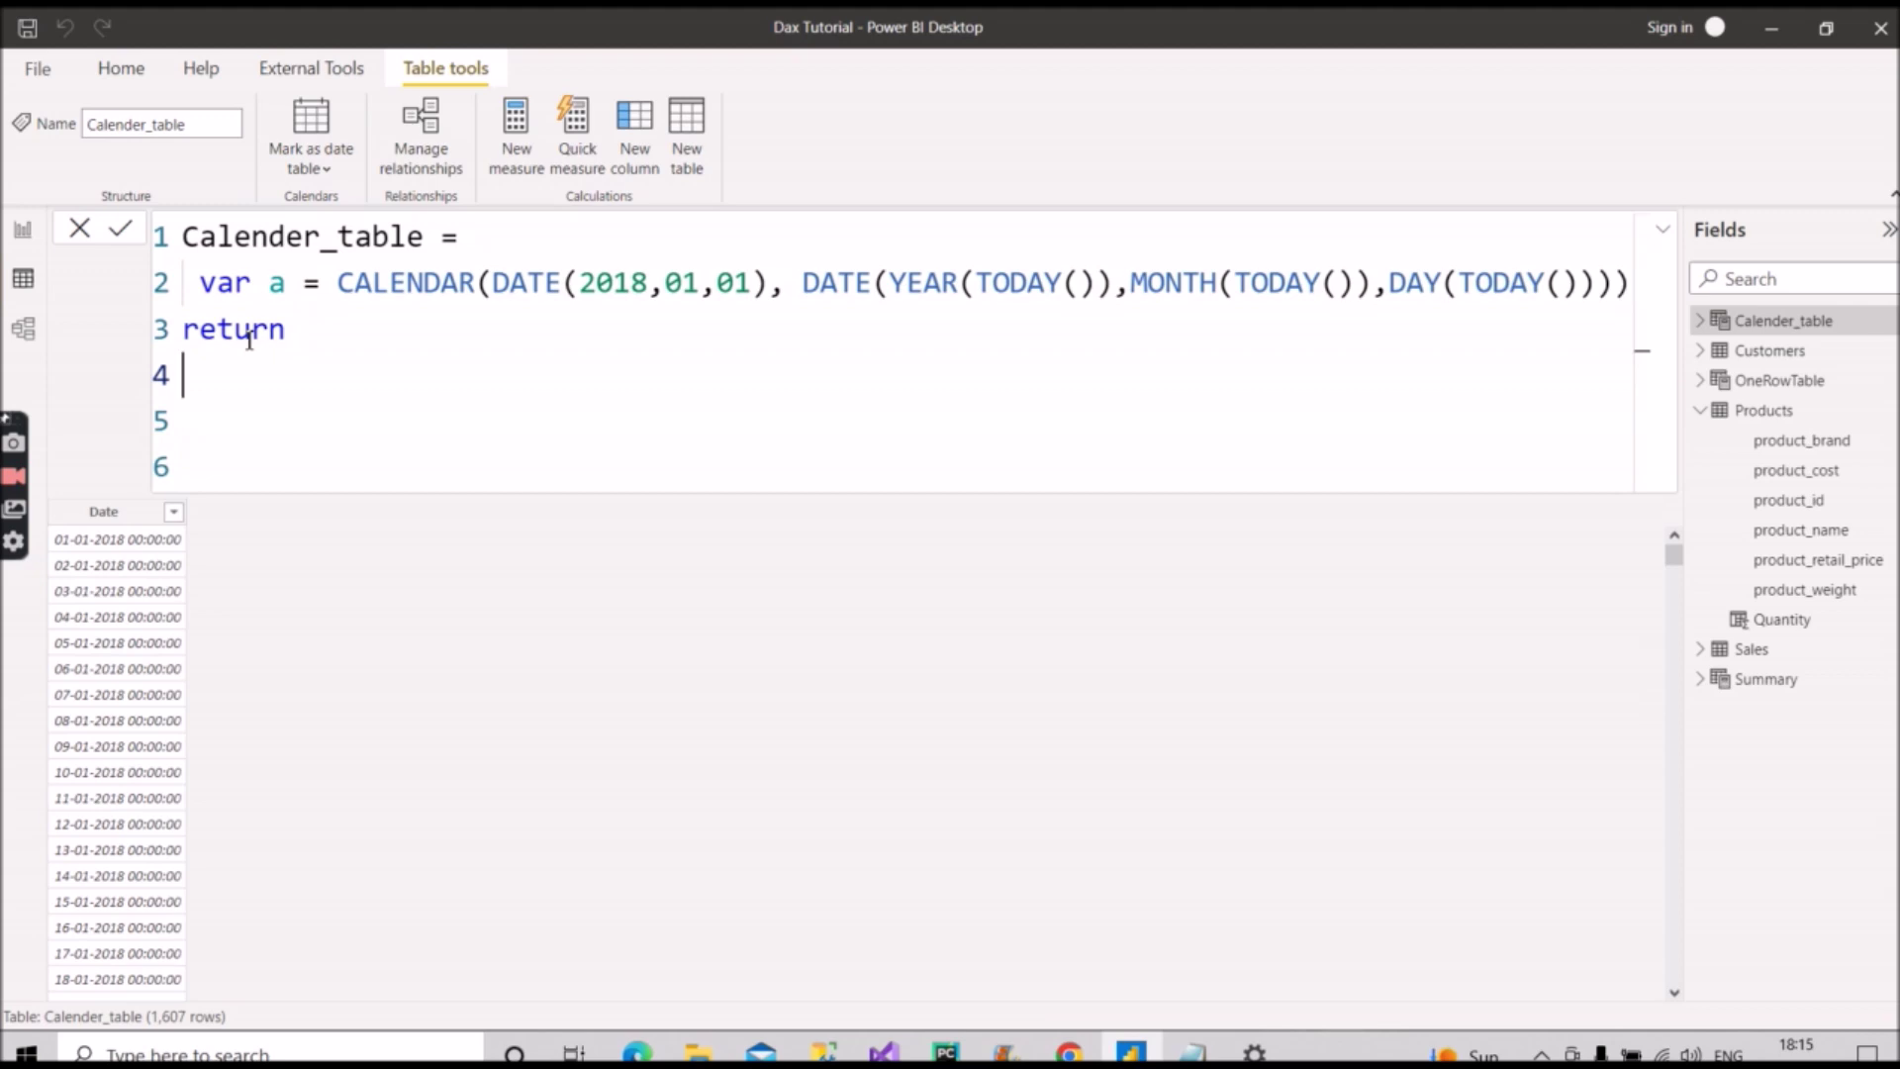
type("Ge")
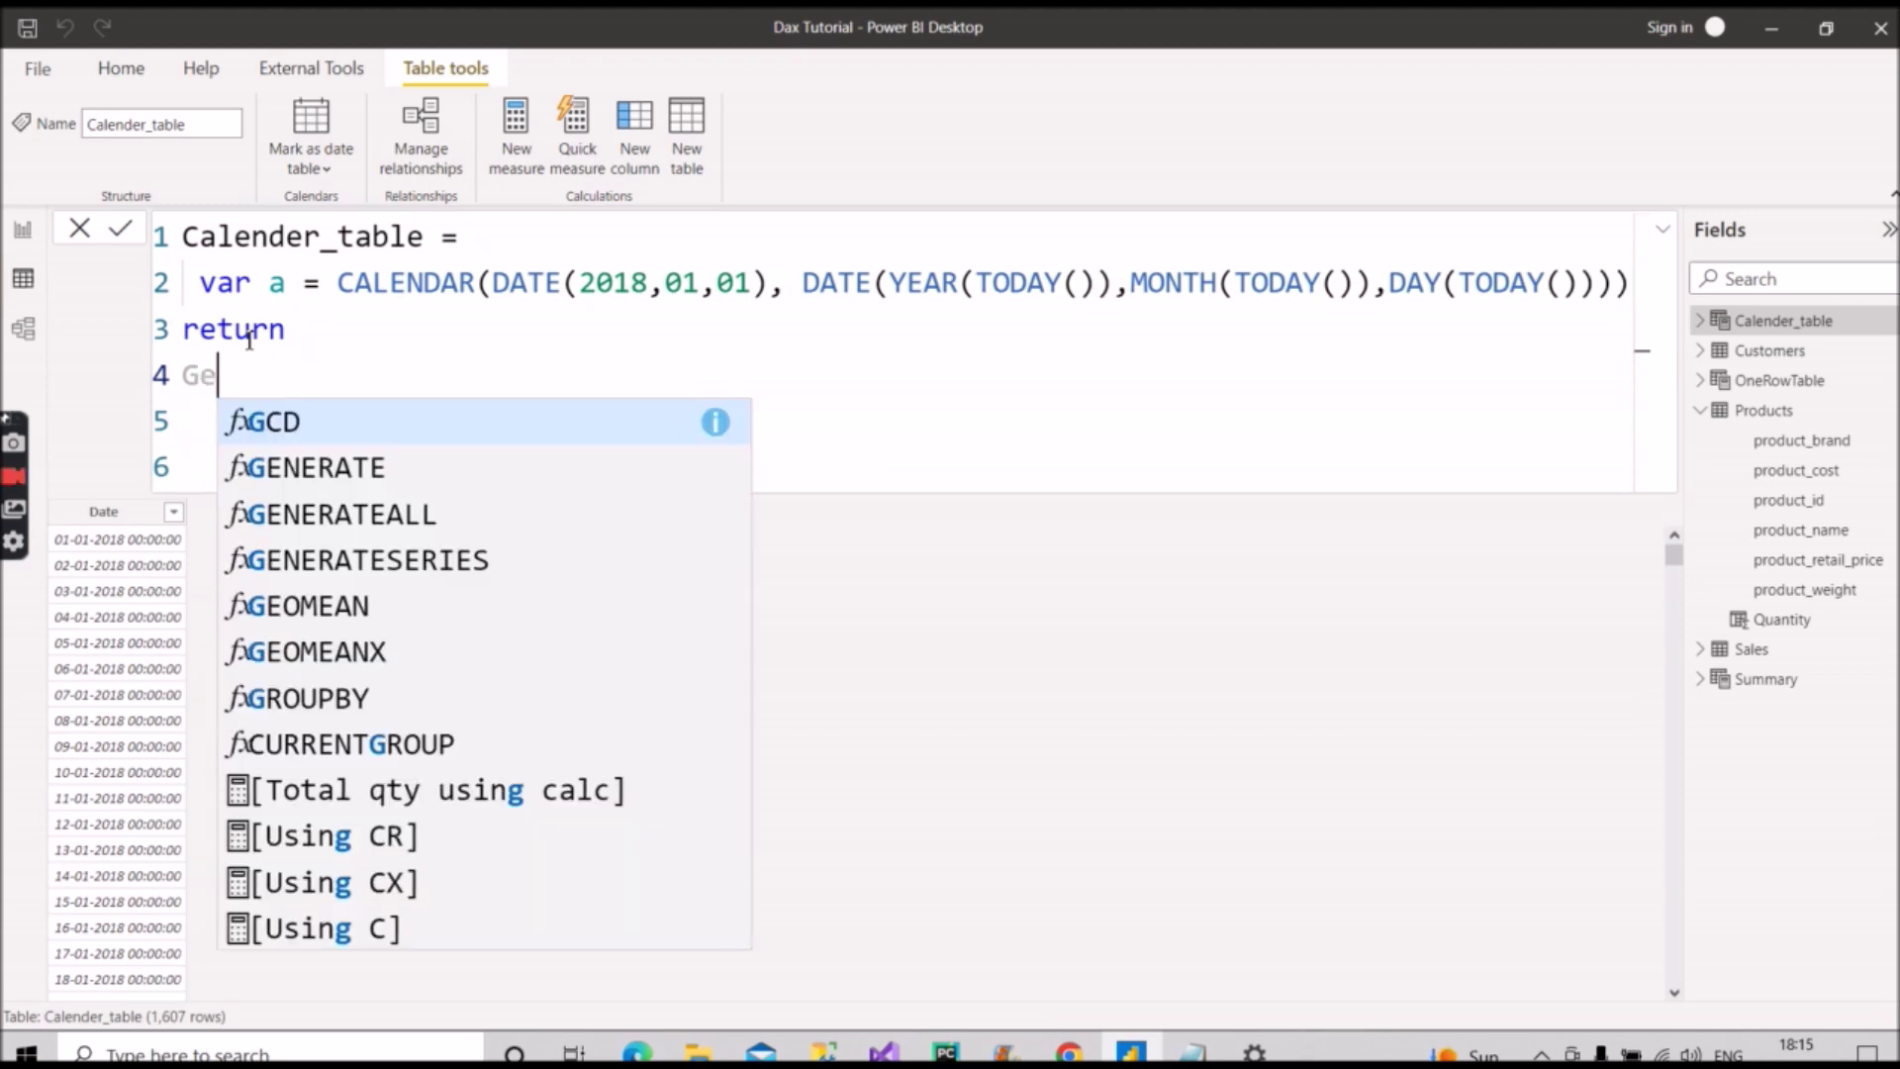
type("ner")
key("Tab")
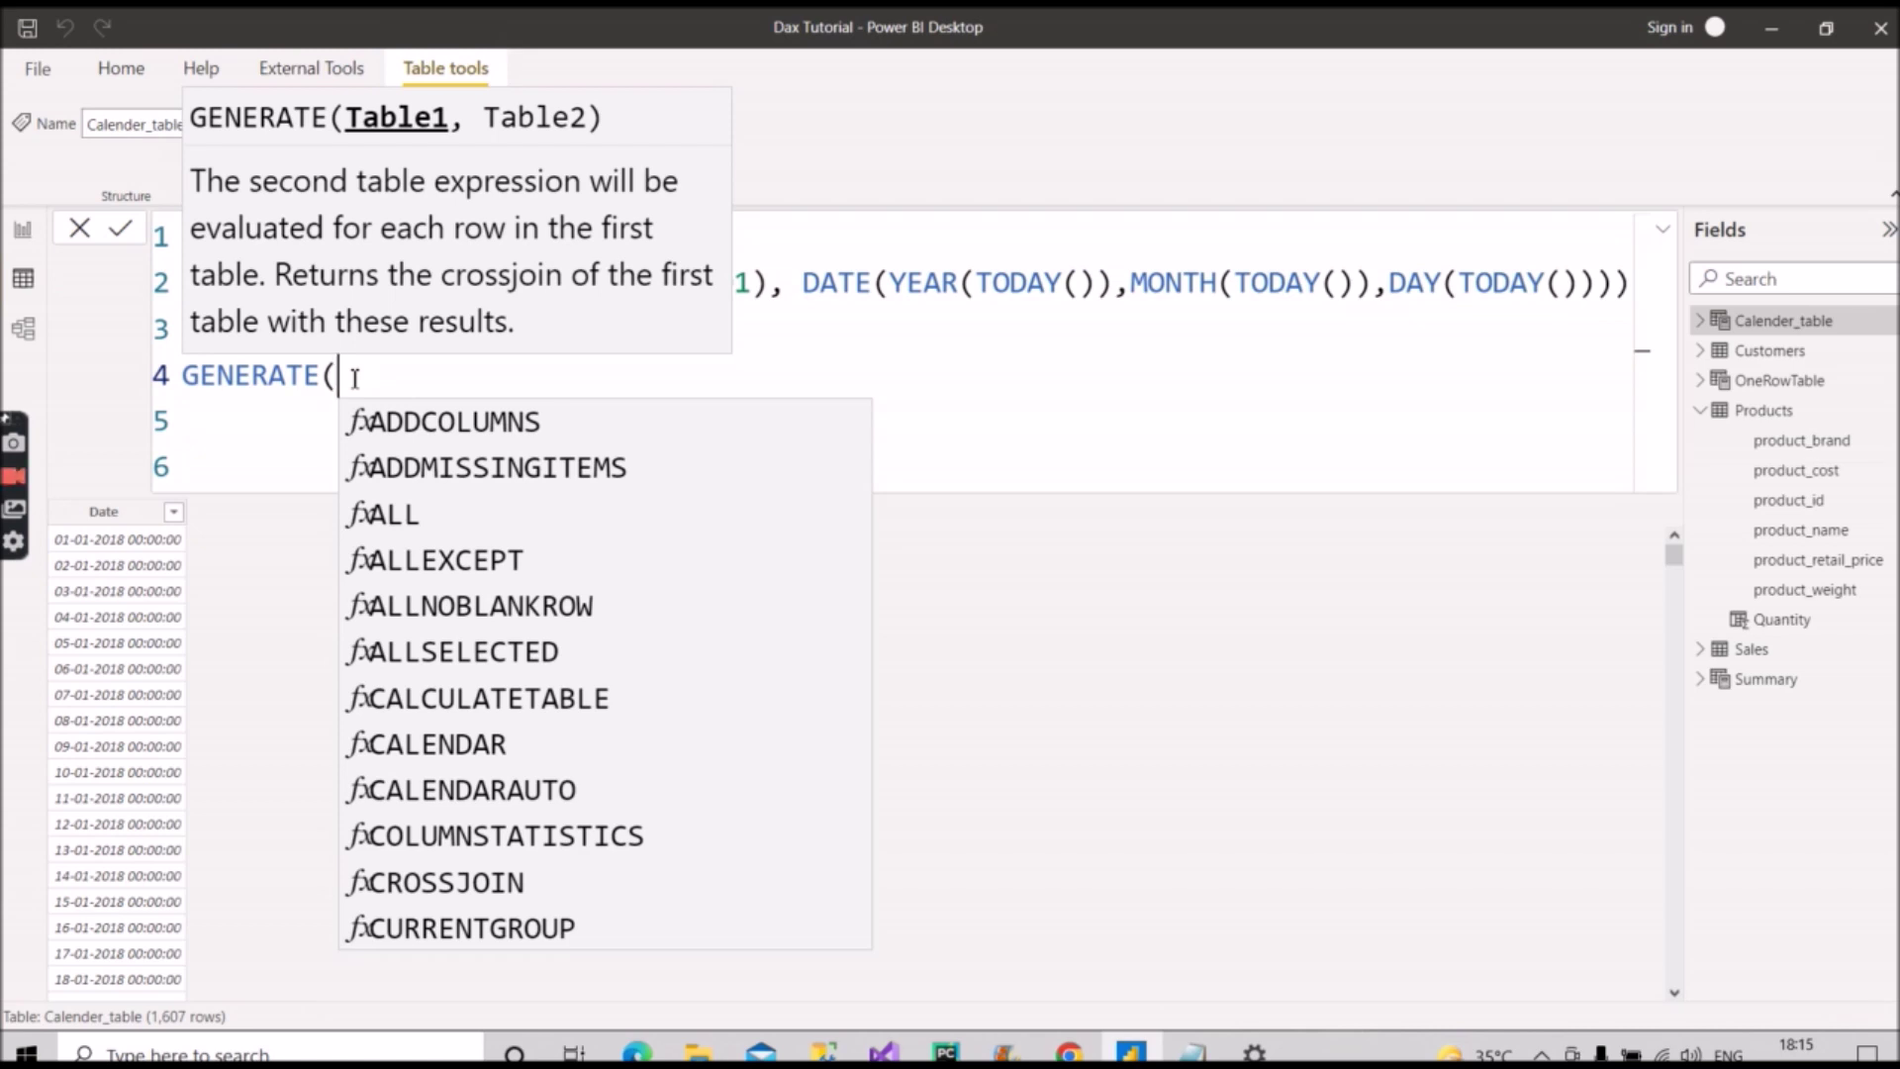
type("a")
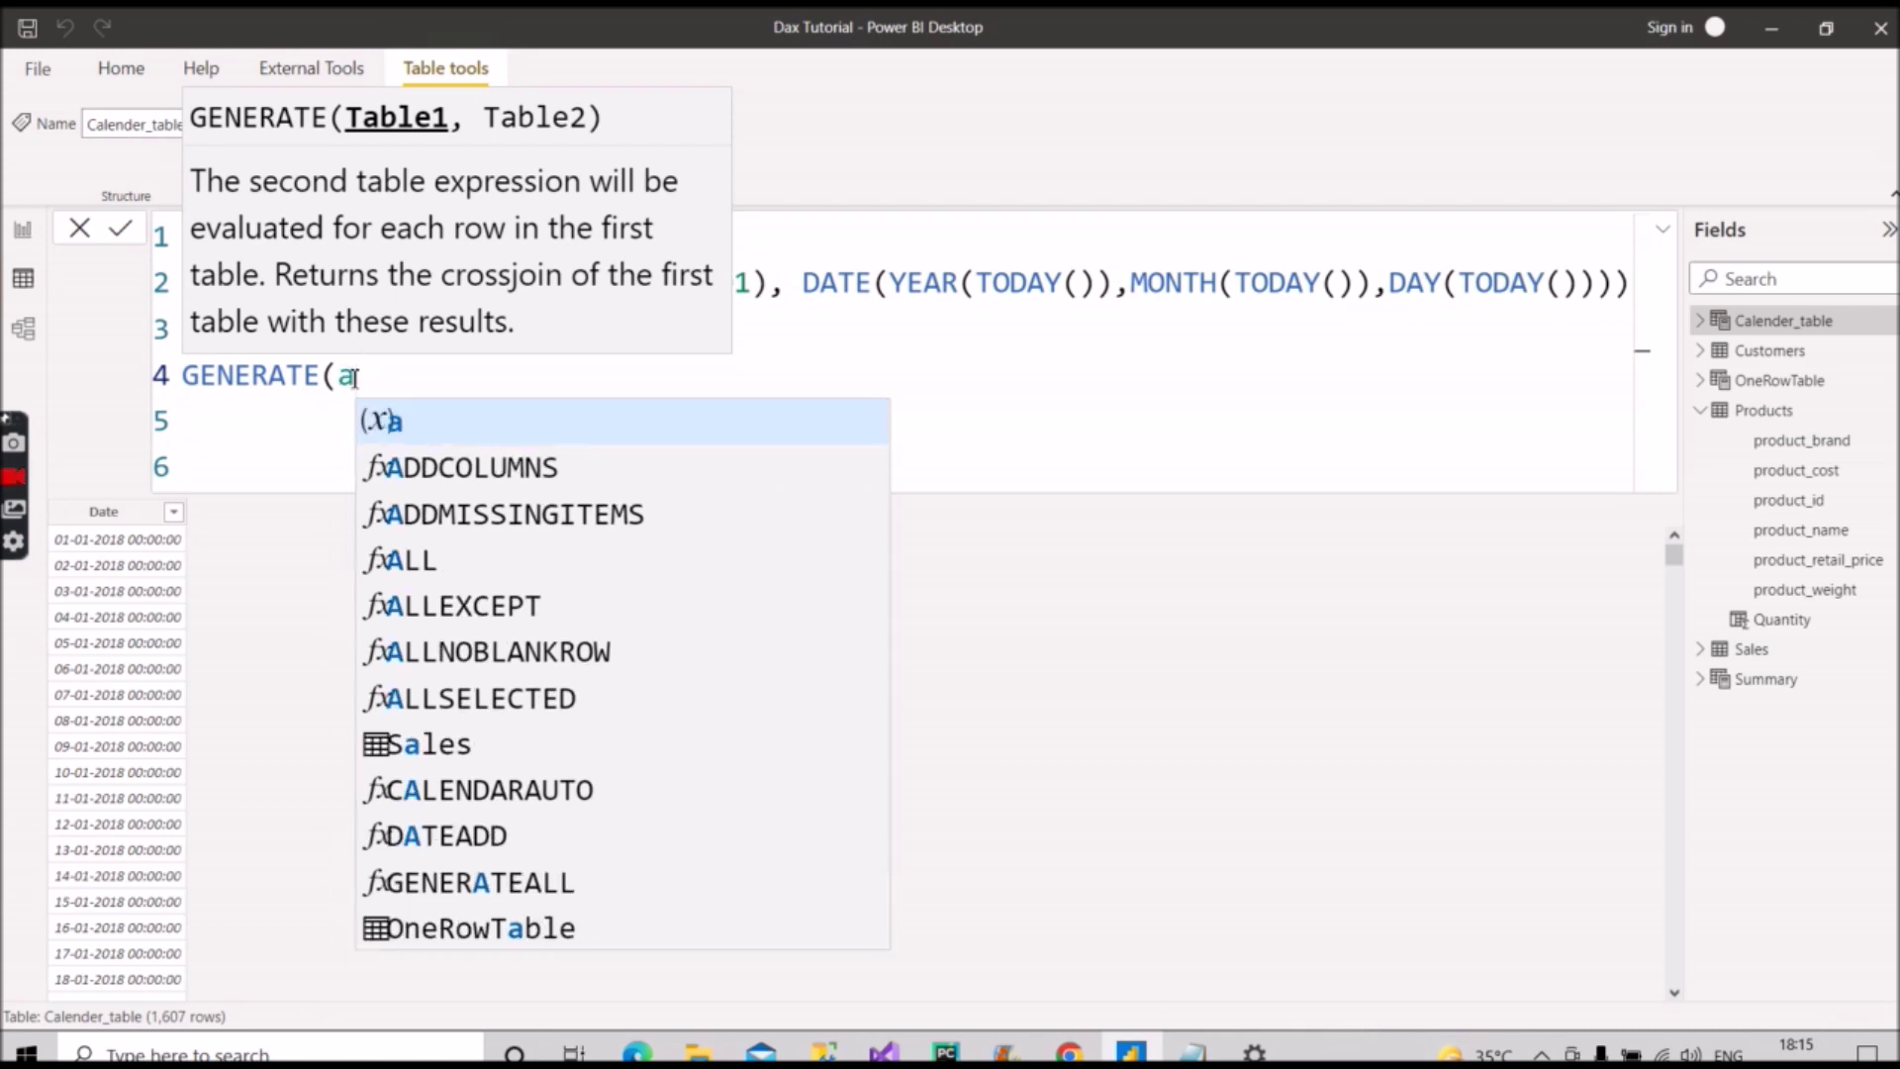
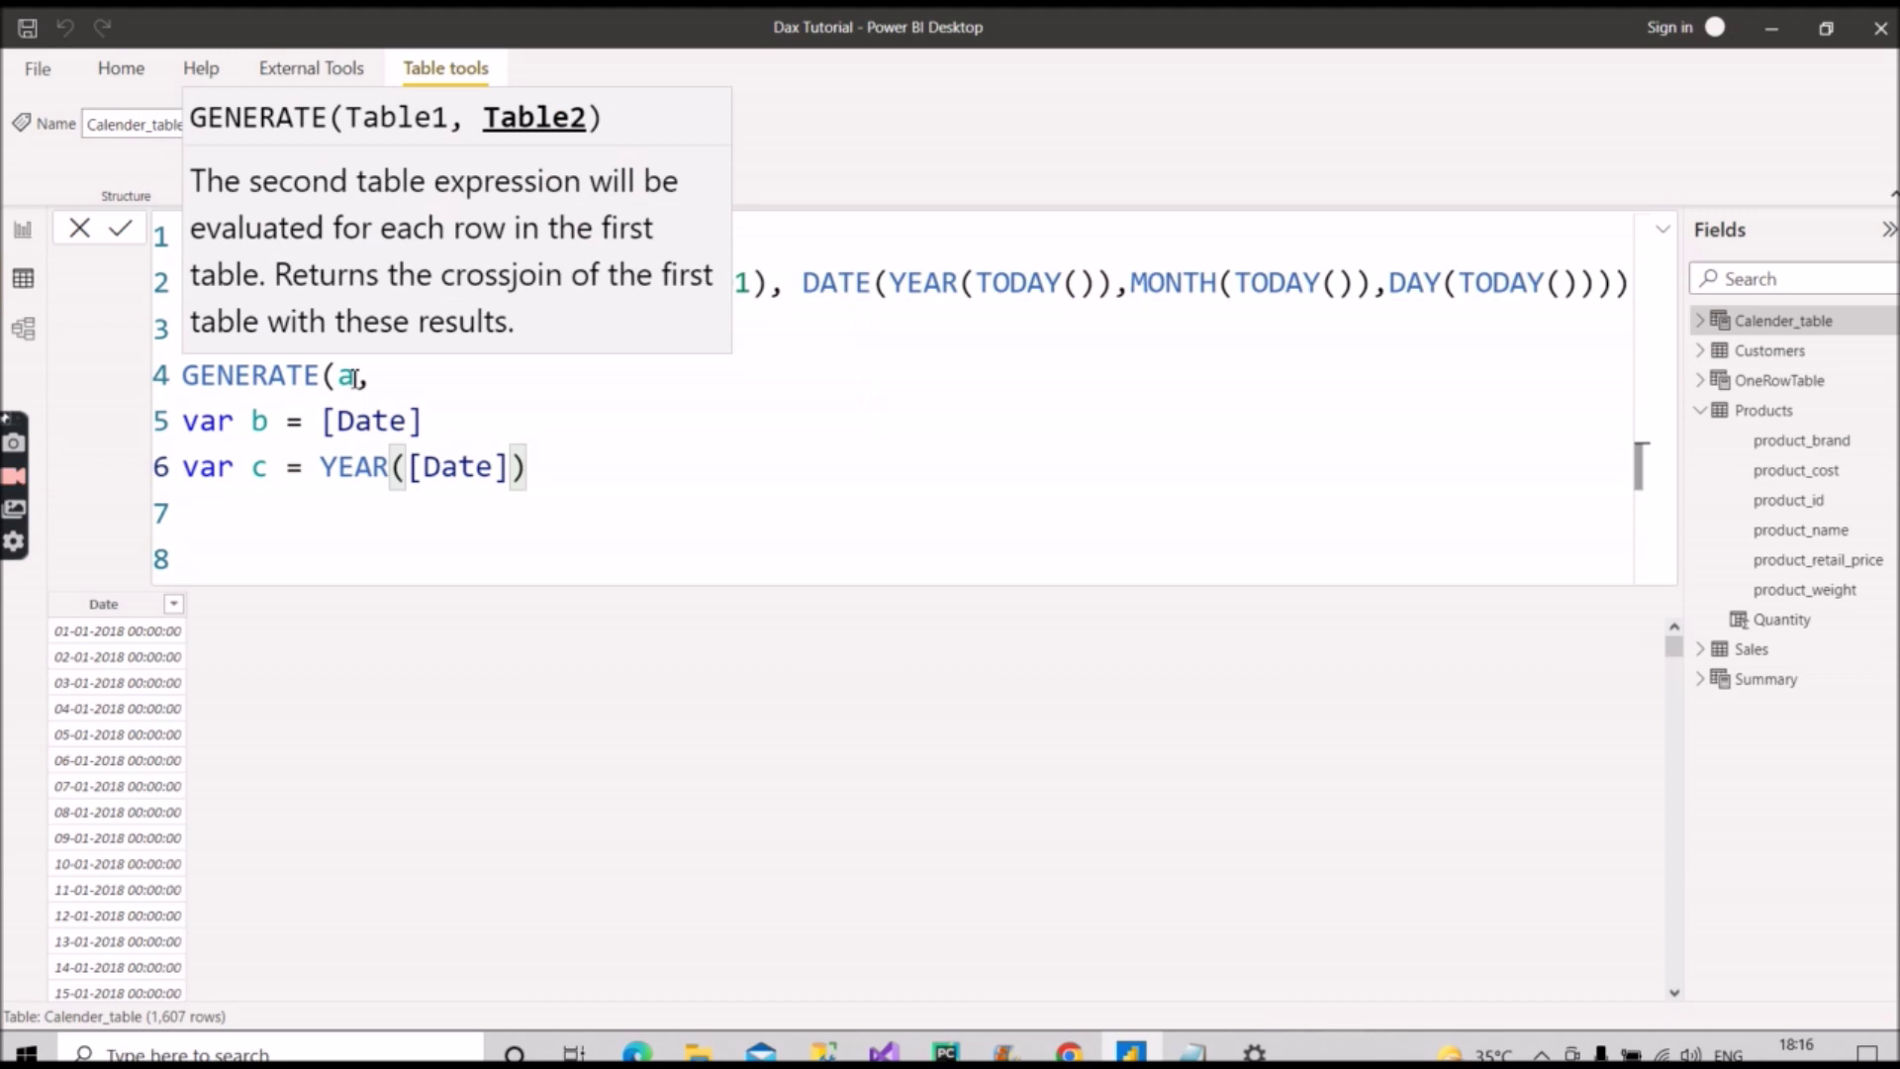
Step: Define variable d as MONTH([Date]) on a new line below variable c
key("Return")
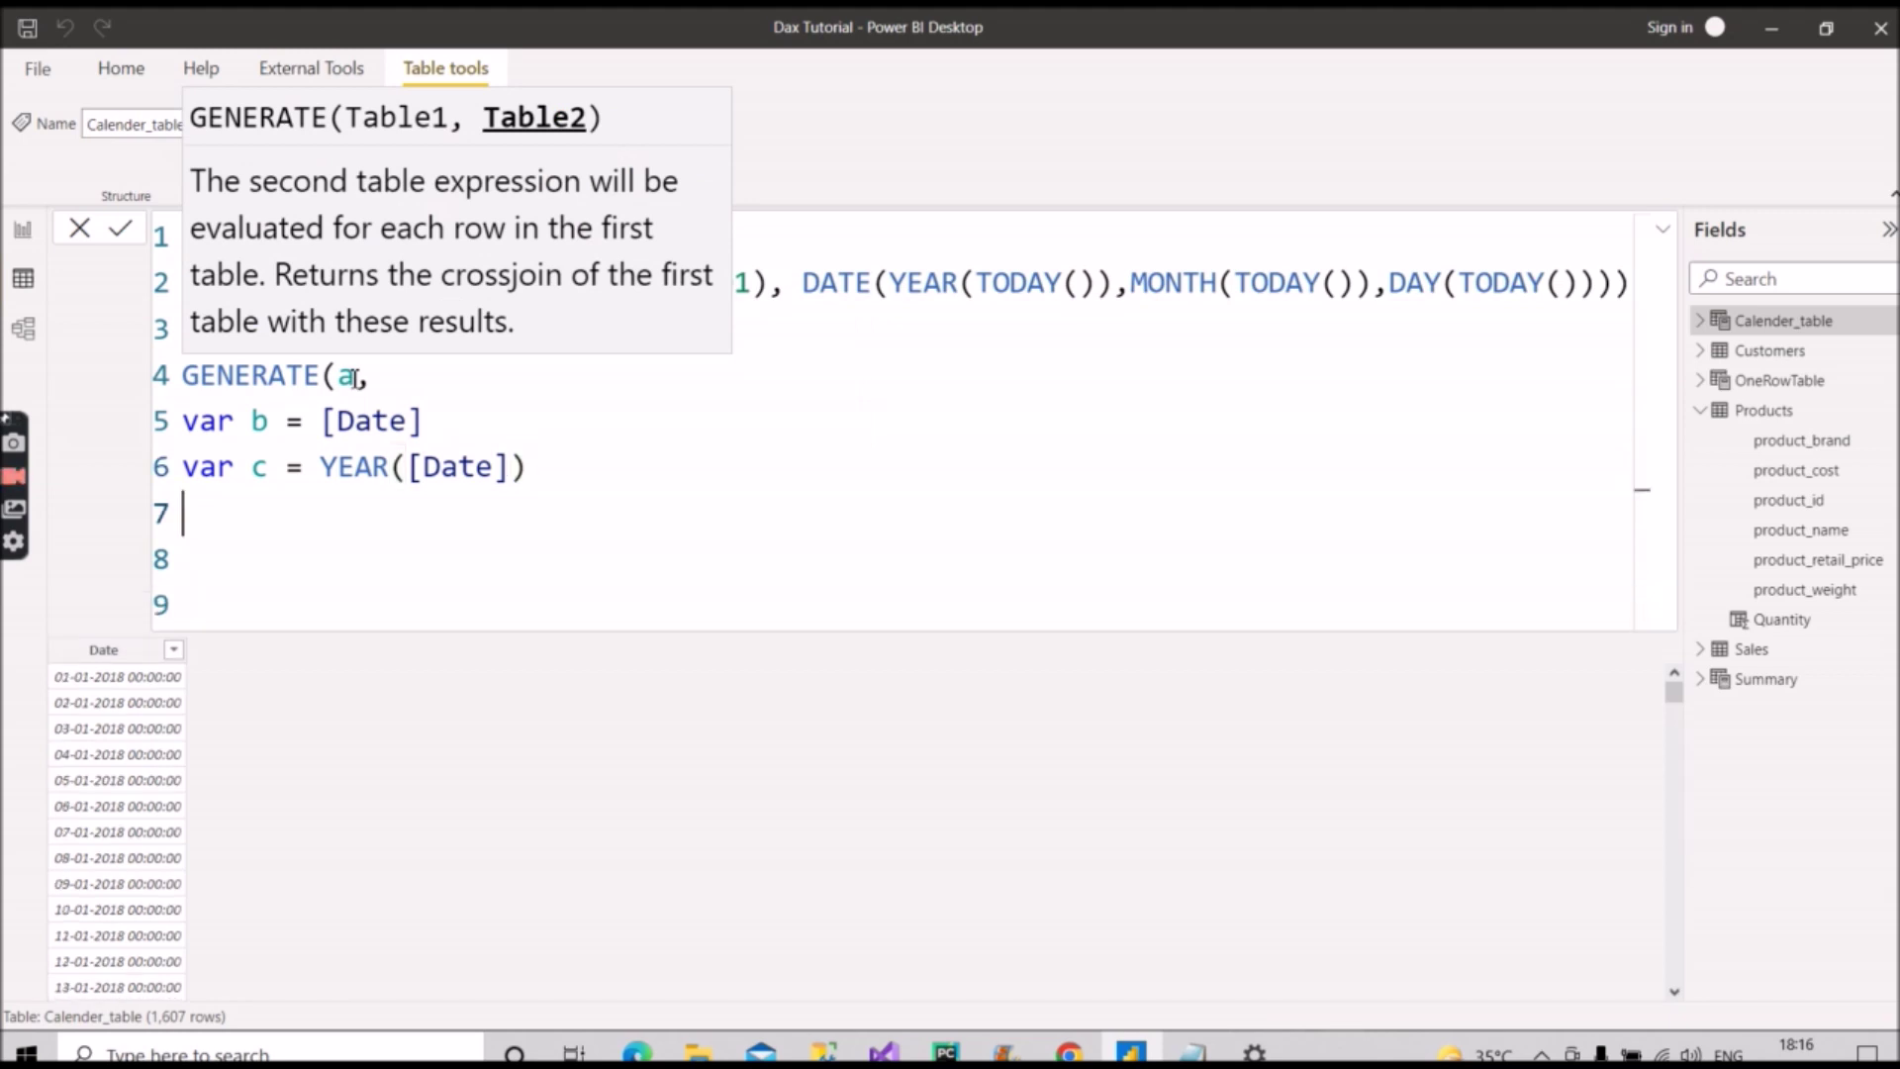
type("var d = ")
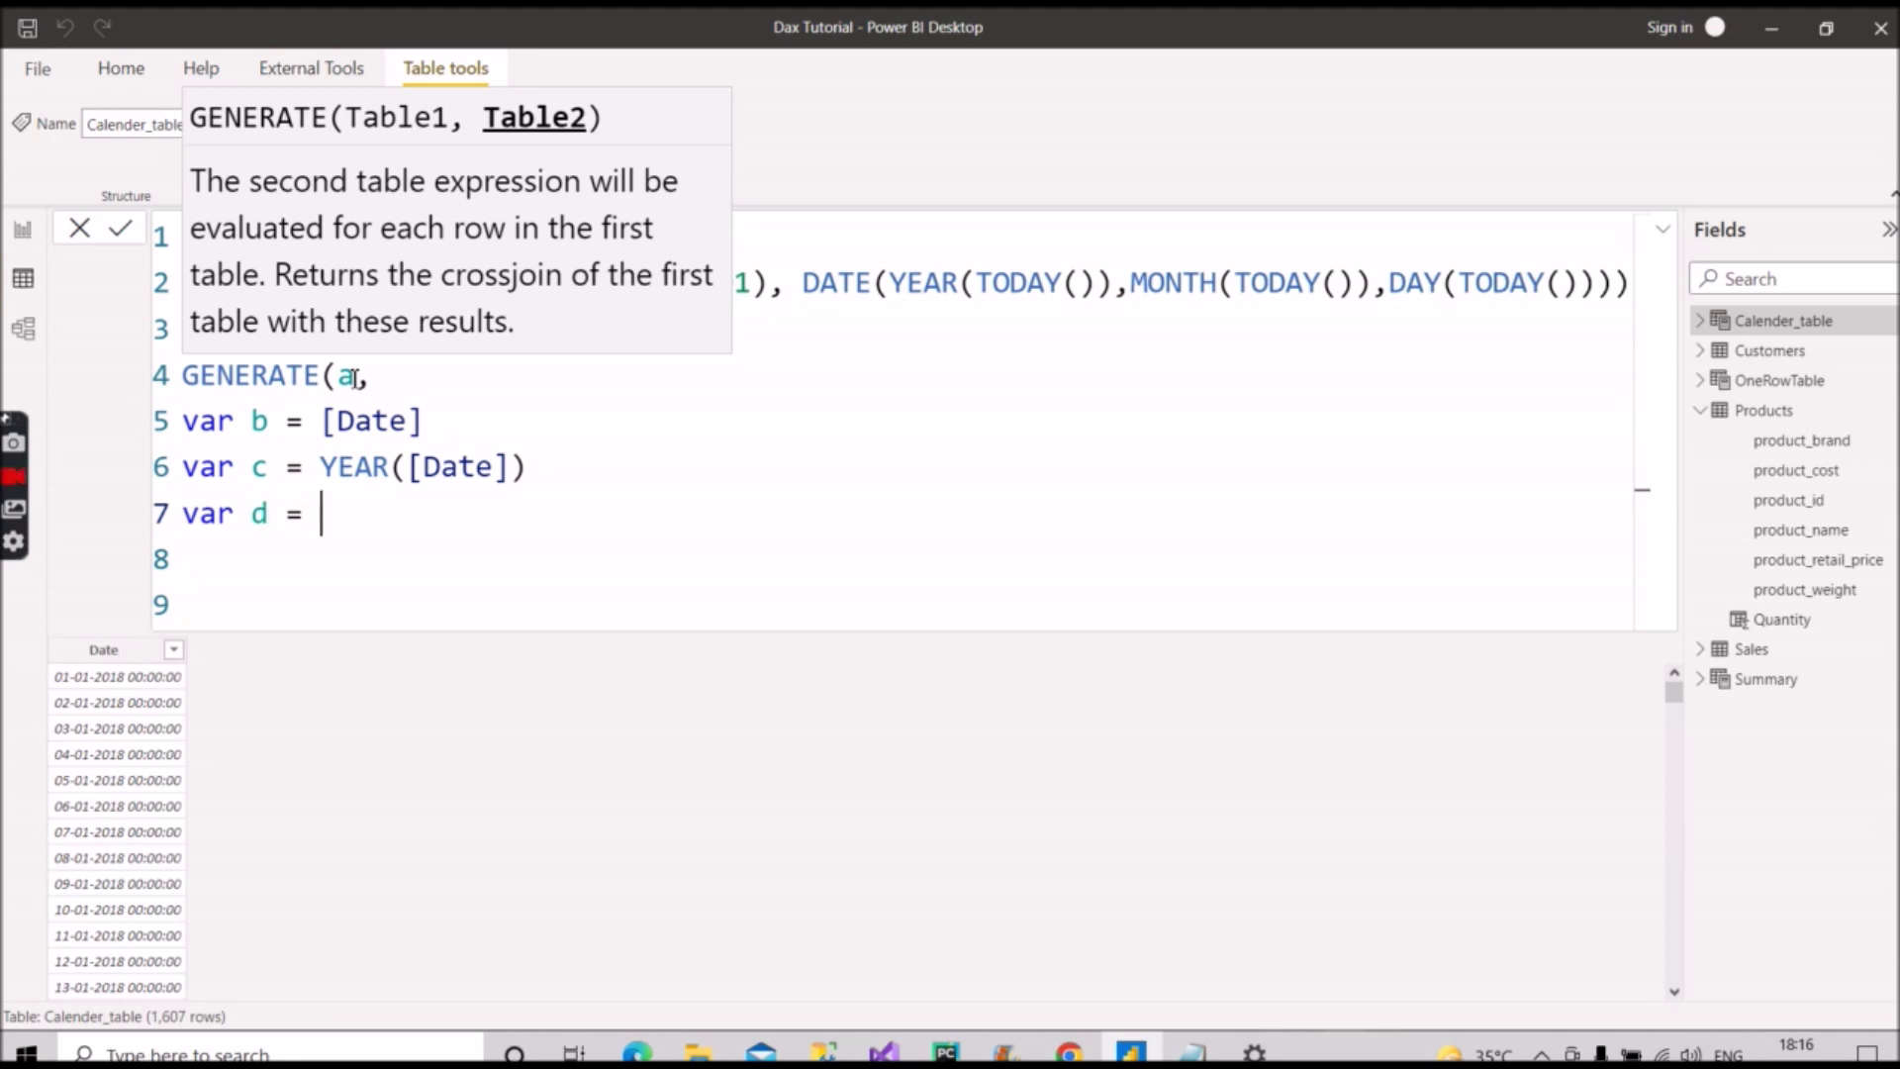
type("Mont")
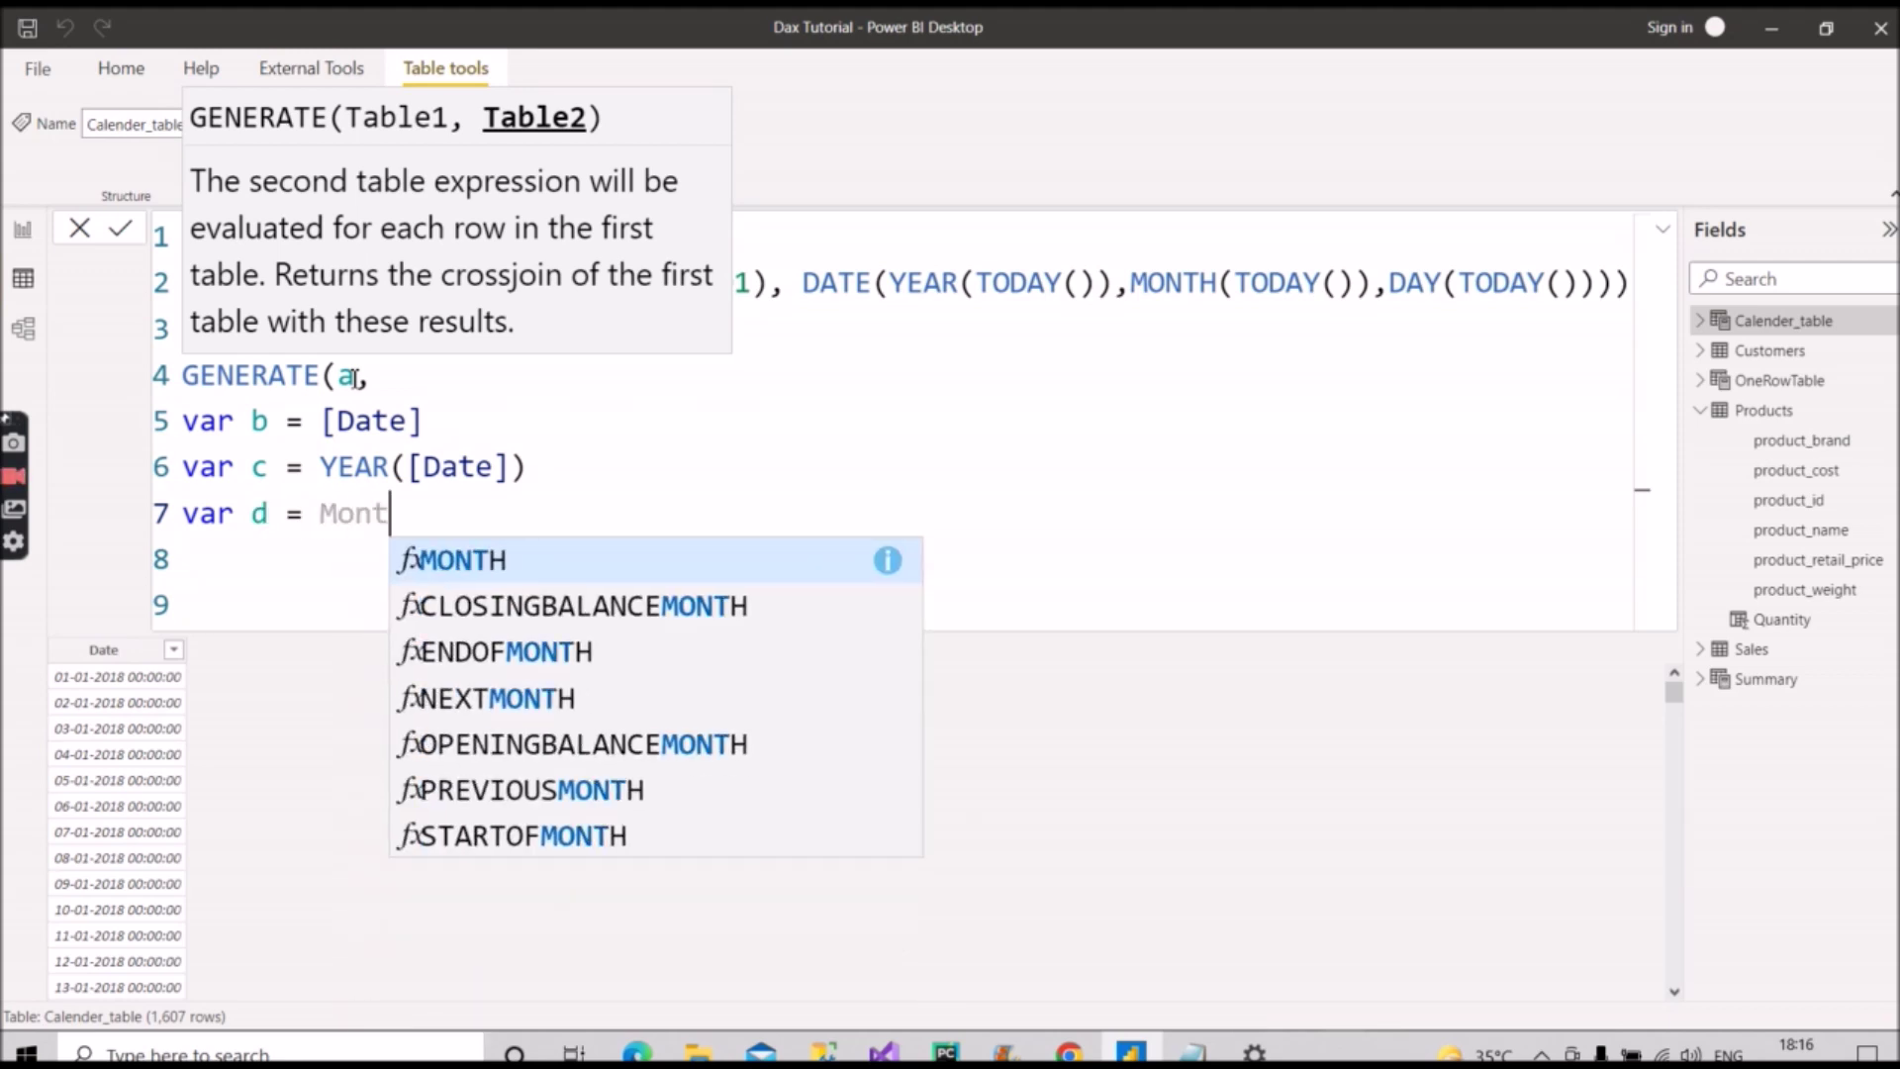
key("Tab")
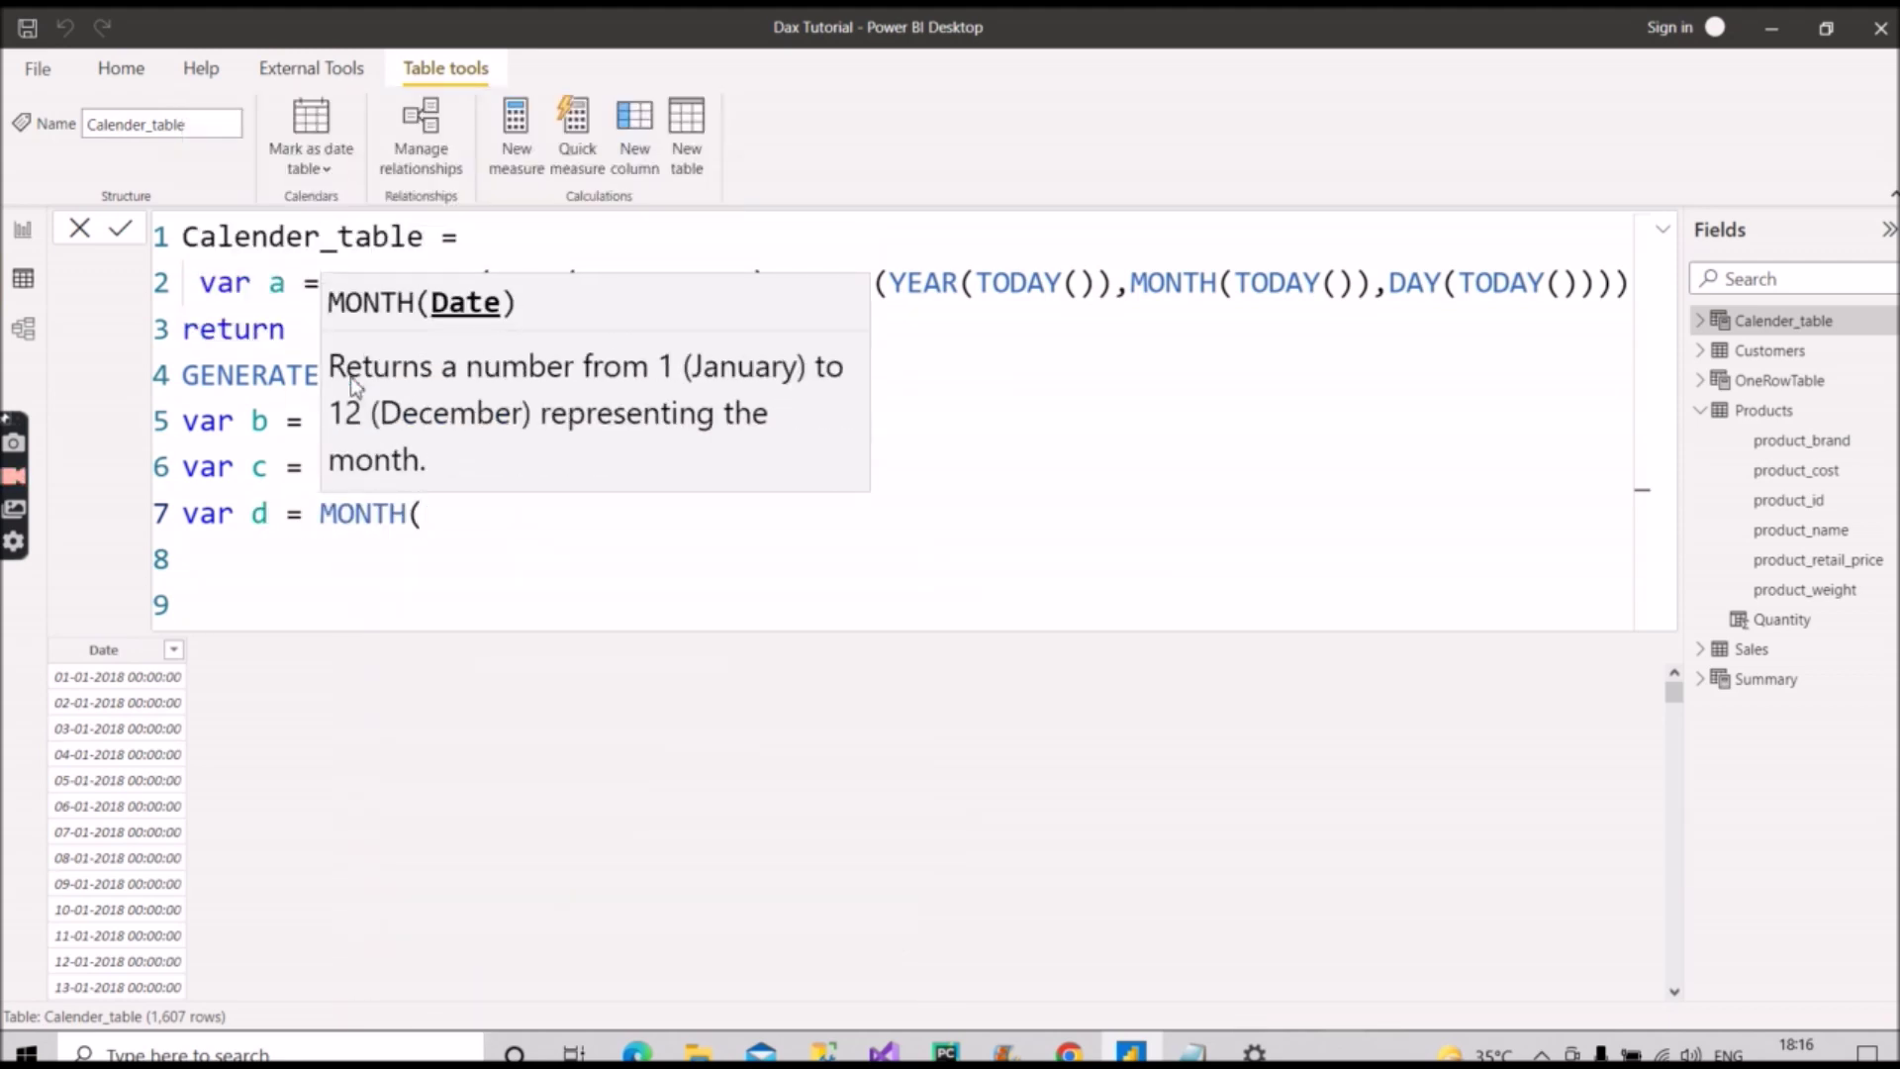
type("[dar")
key("BackSpace")
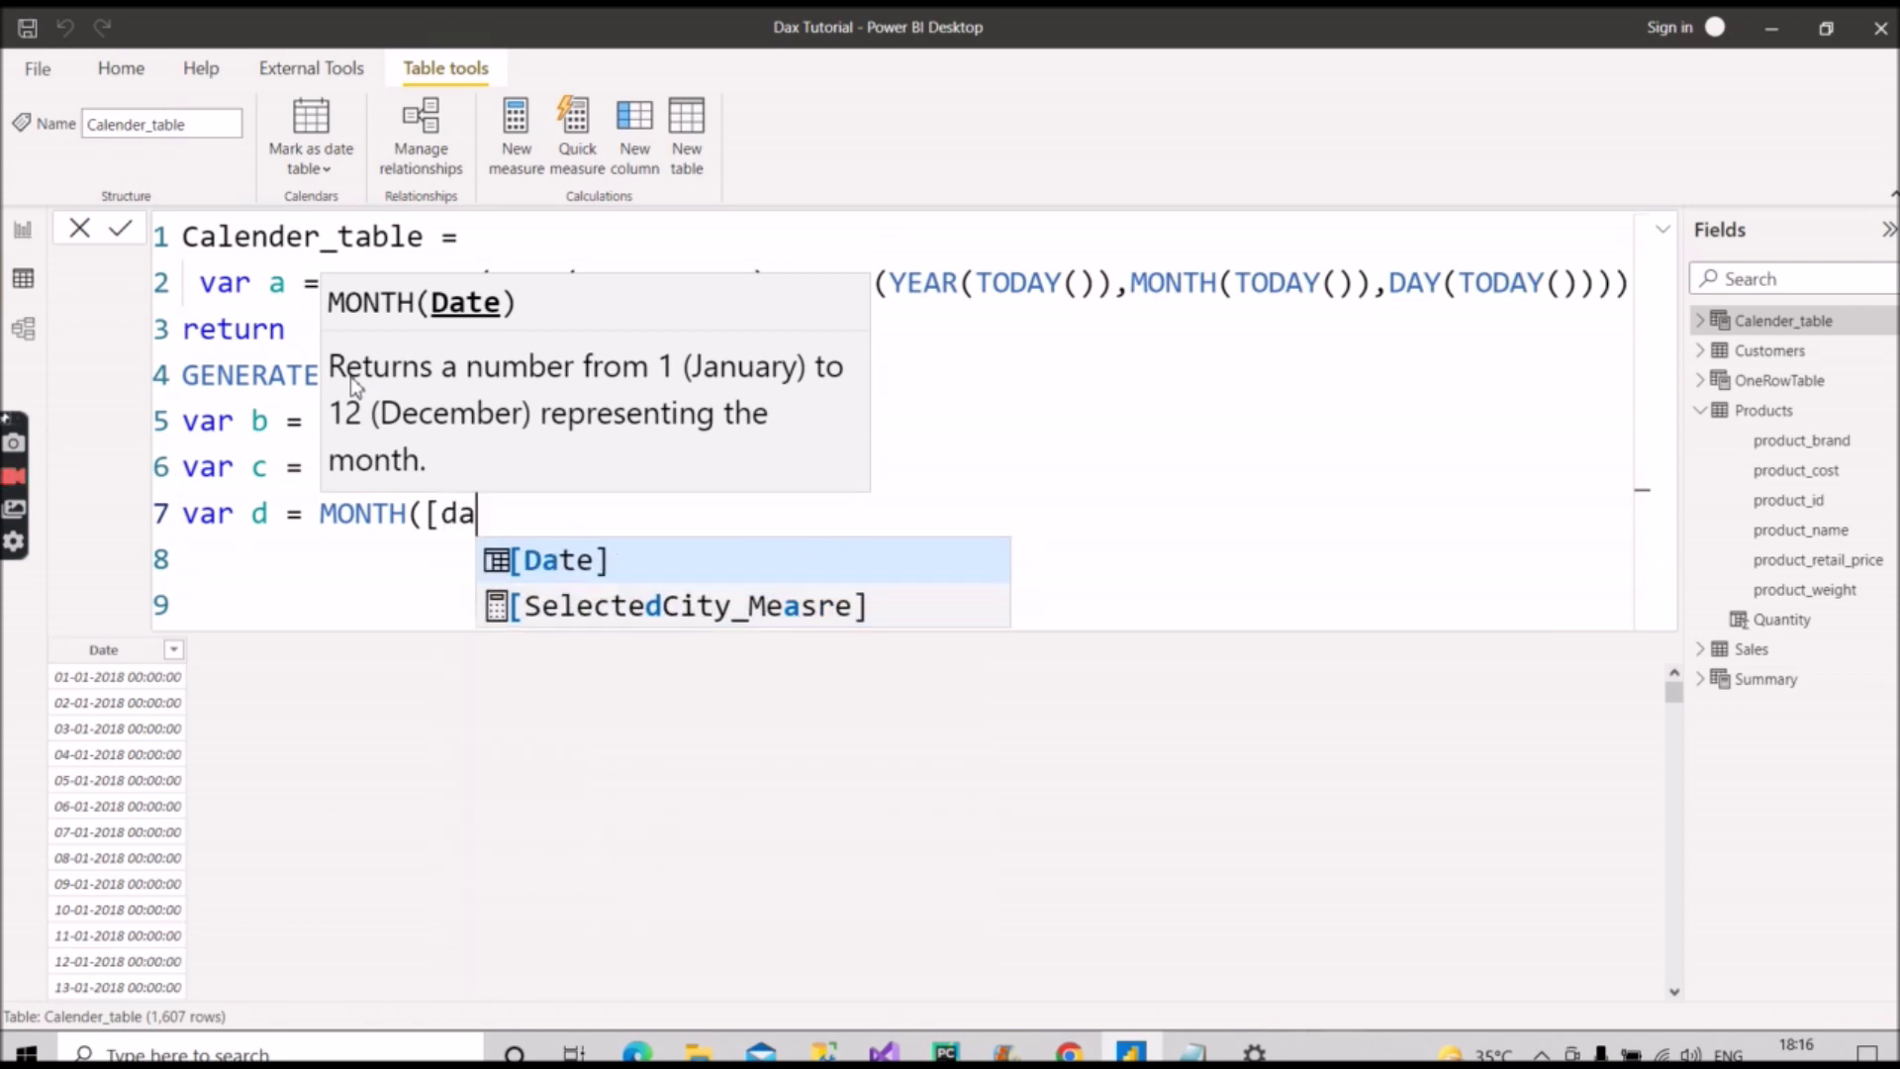
key("Tab")
type(")")
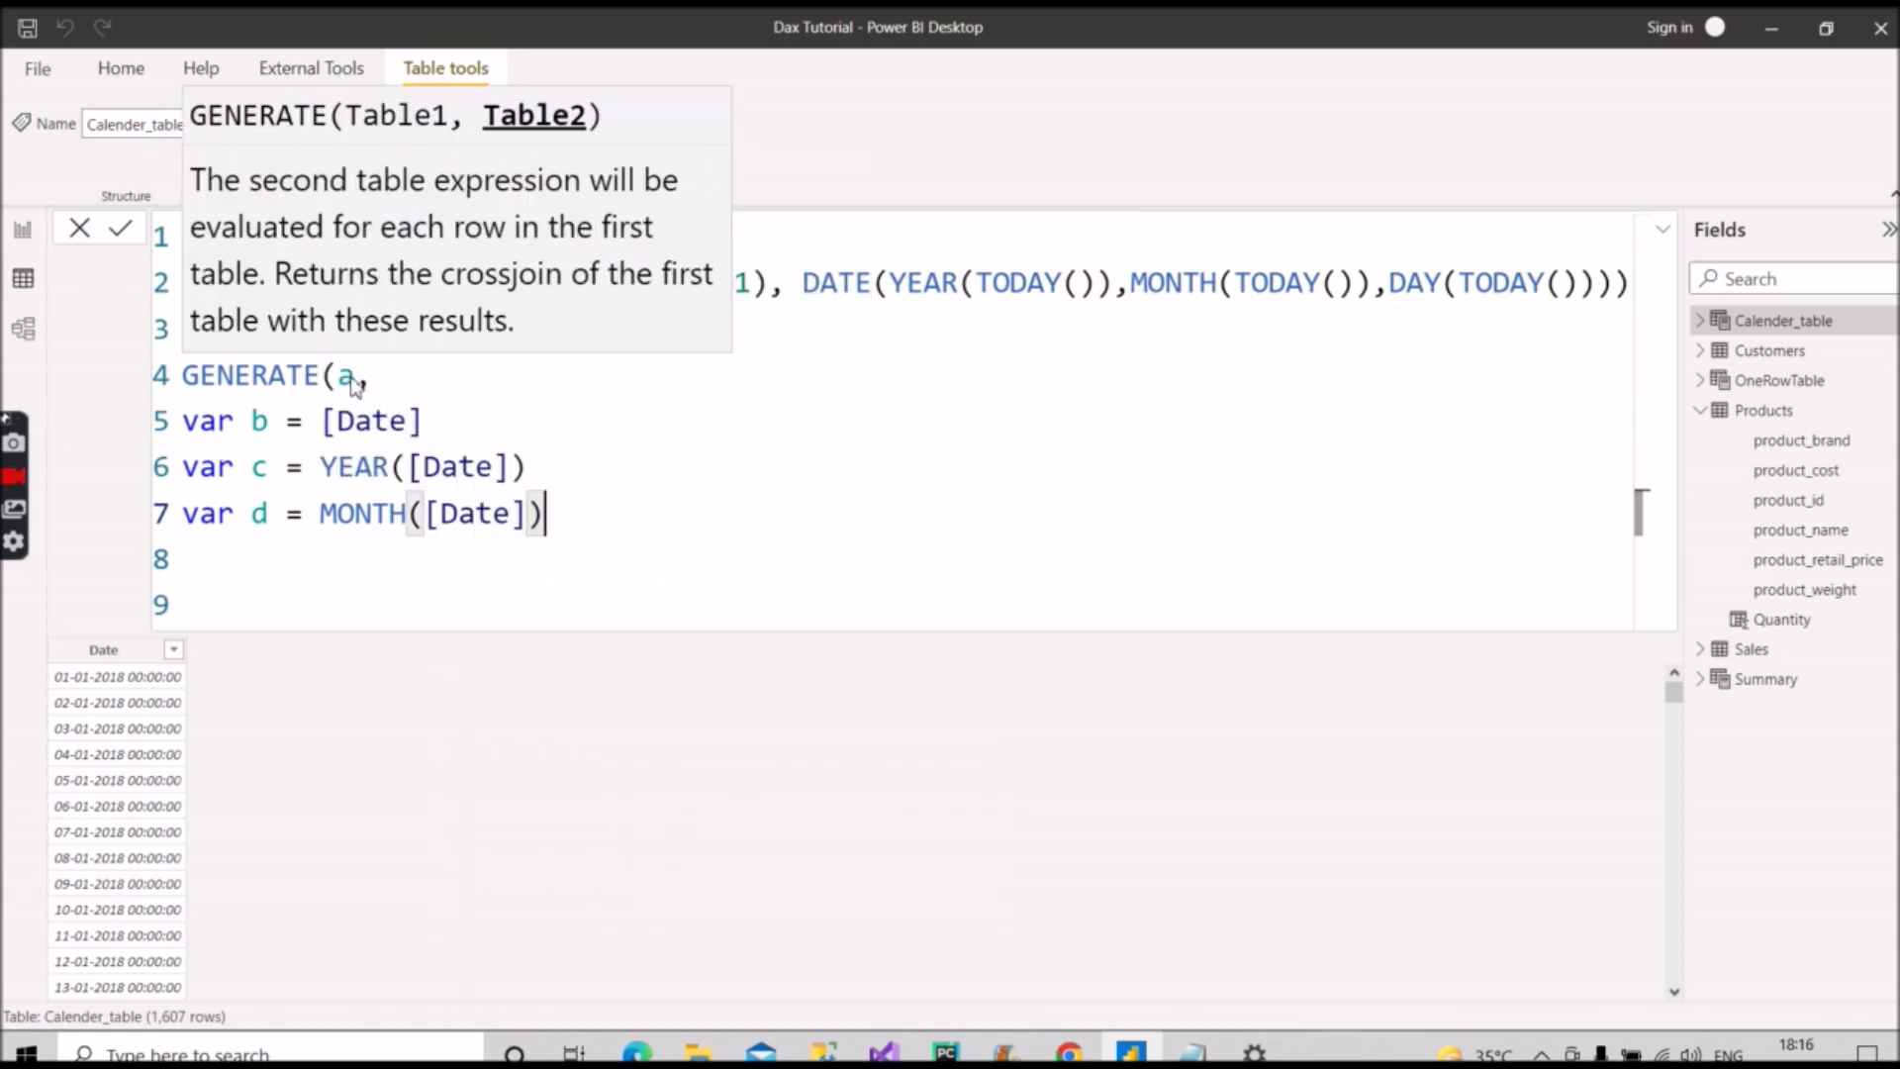
Step: Define variable e as DAY([Date]) on a new line below variable d
key("Return")
type("va")
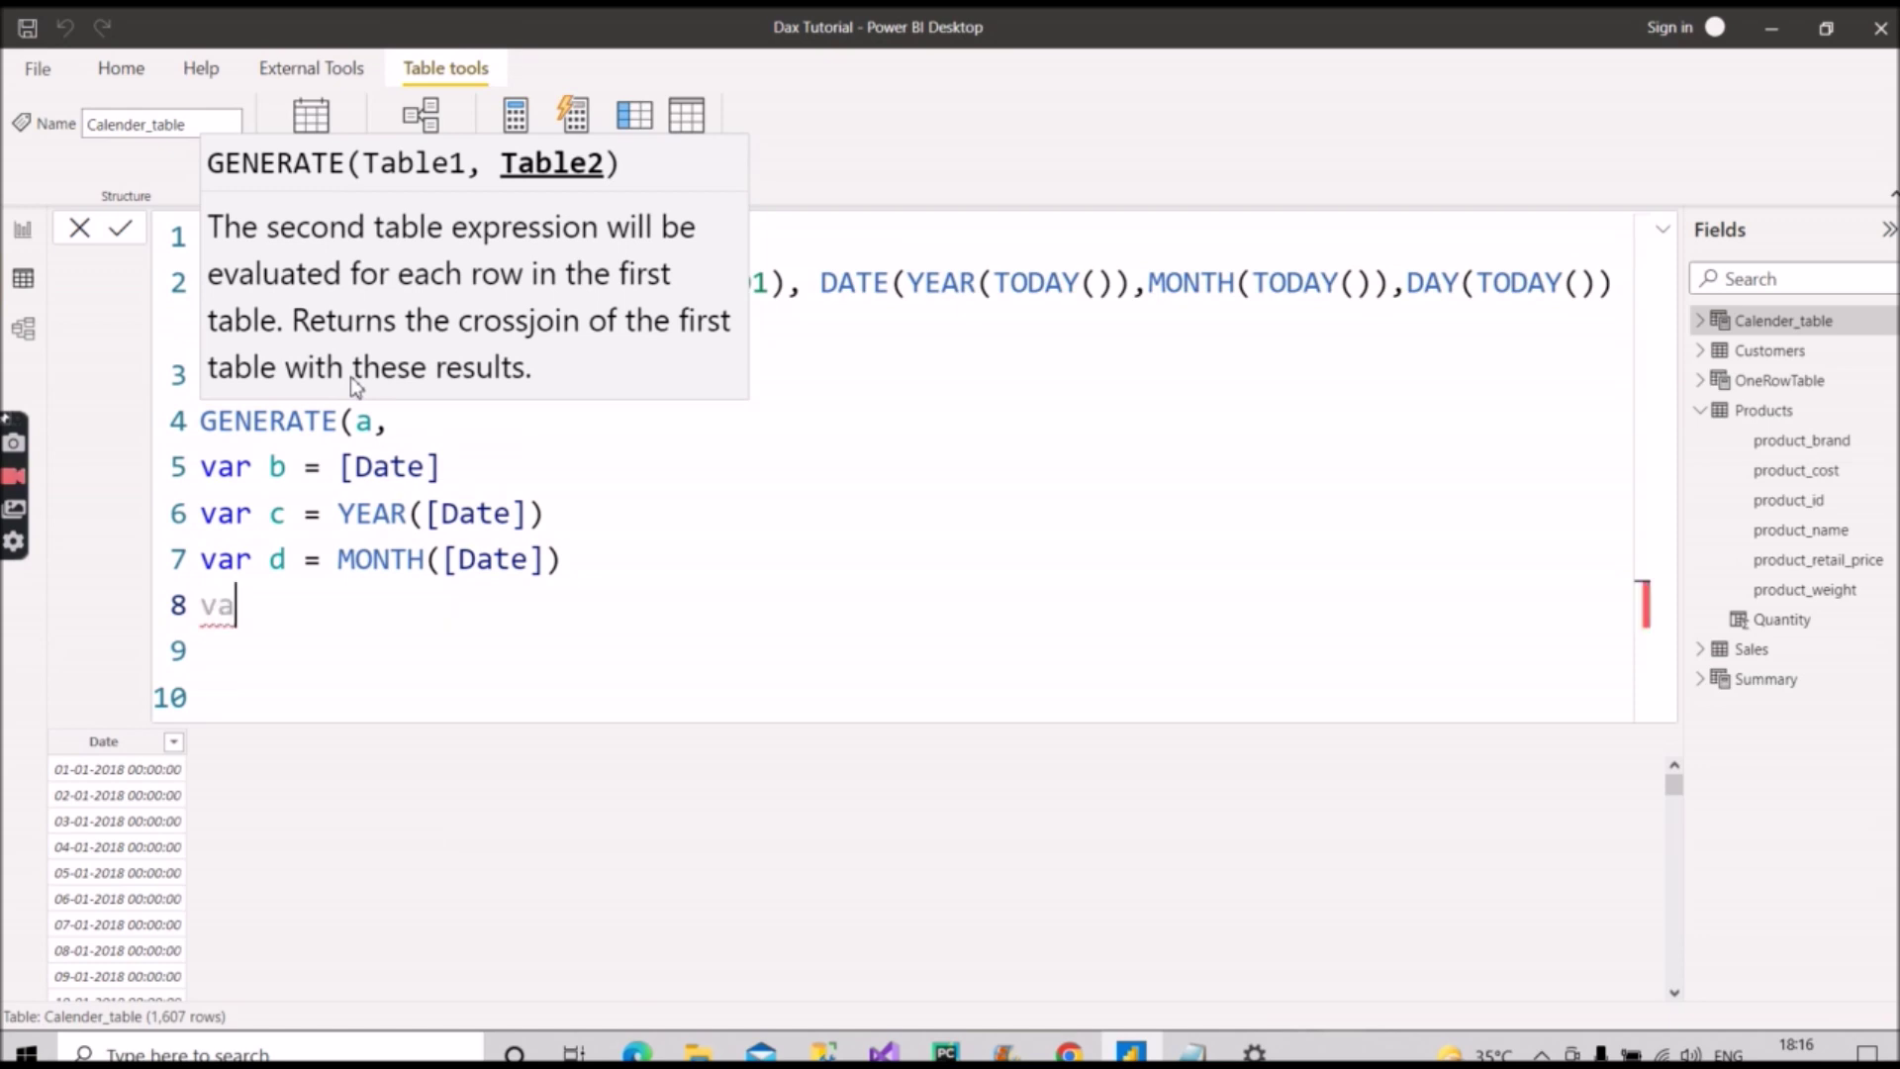
type("r e")
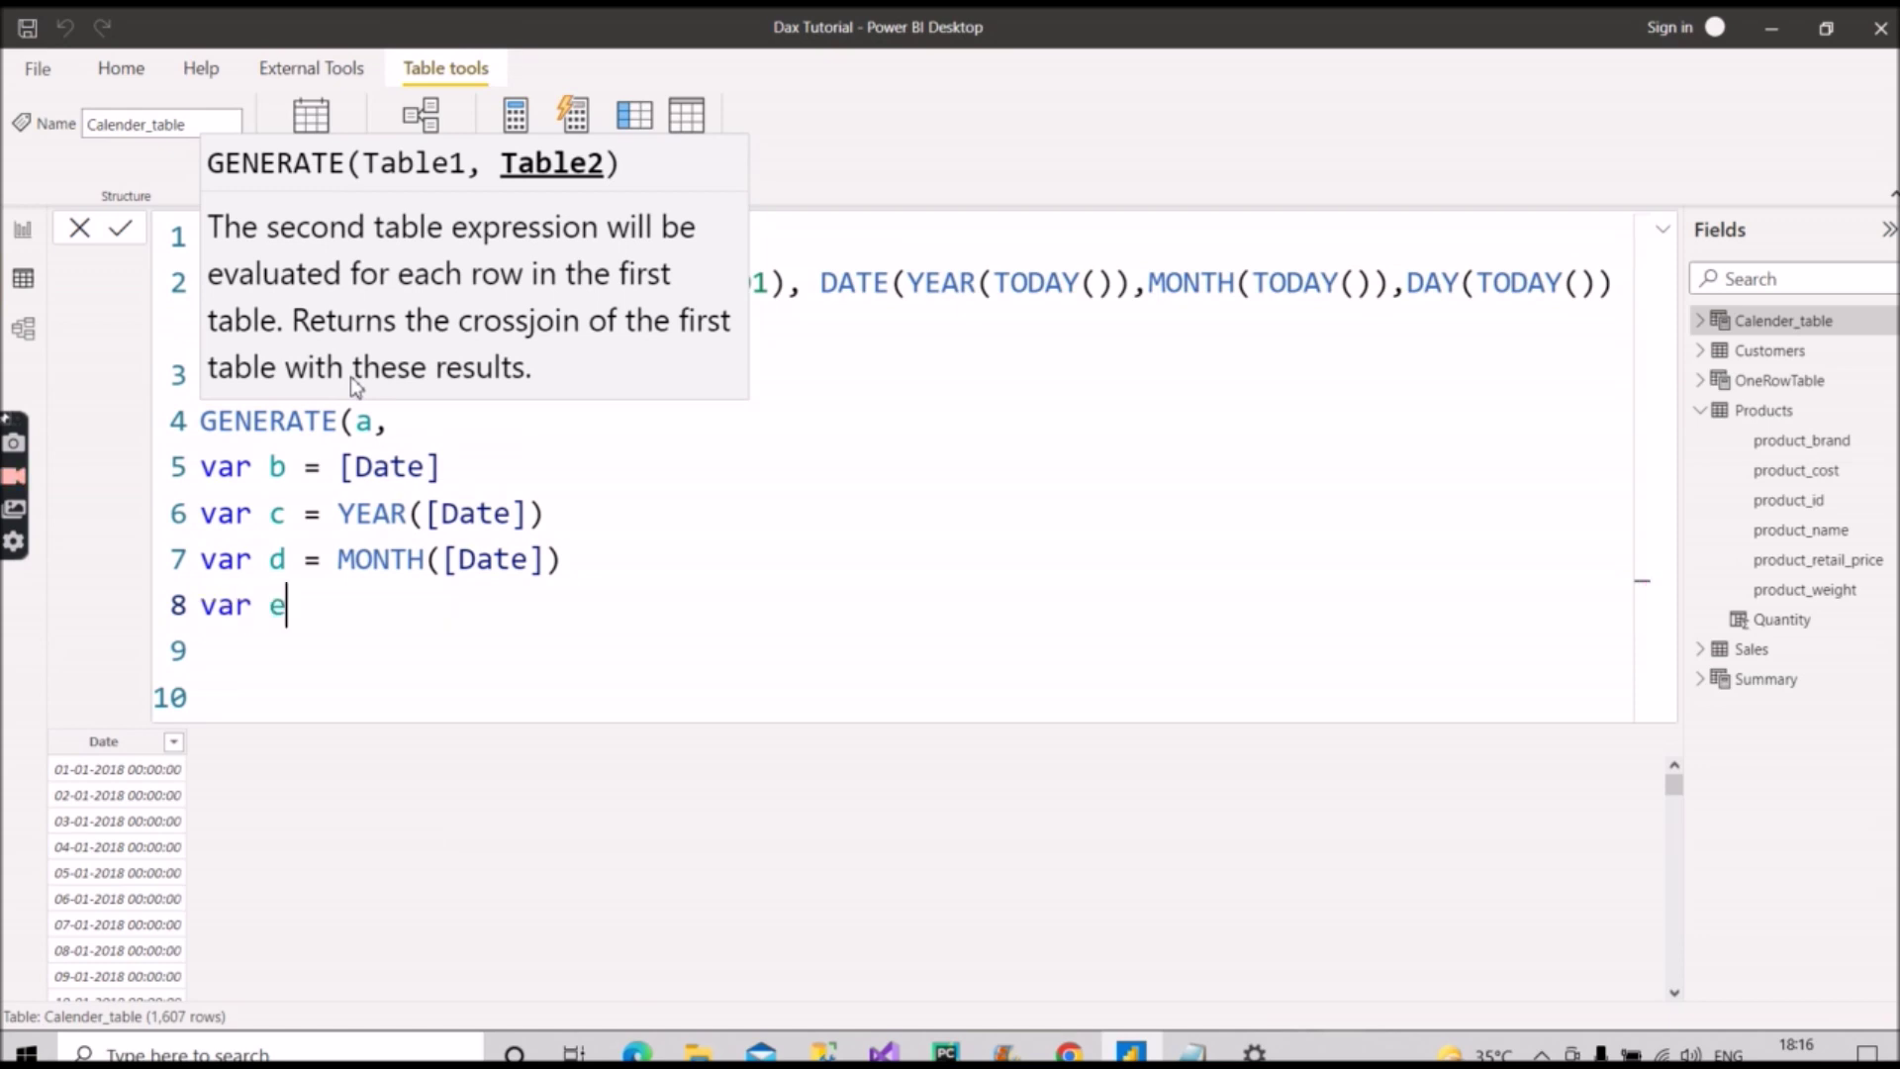
type(" = day")
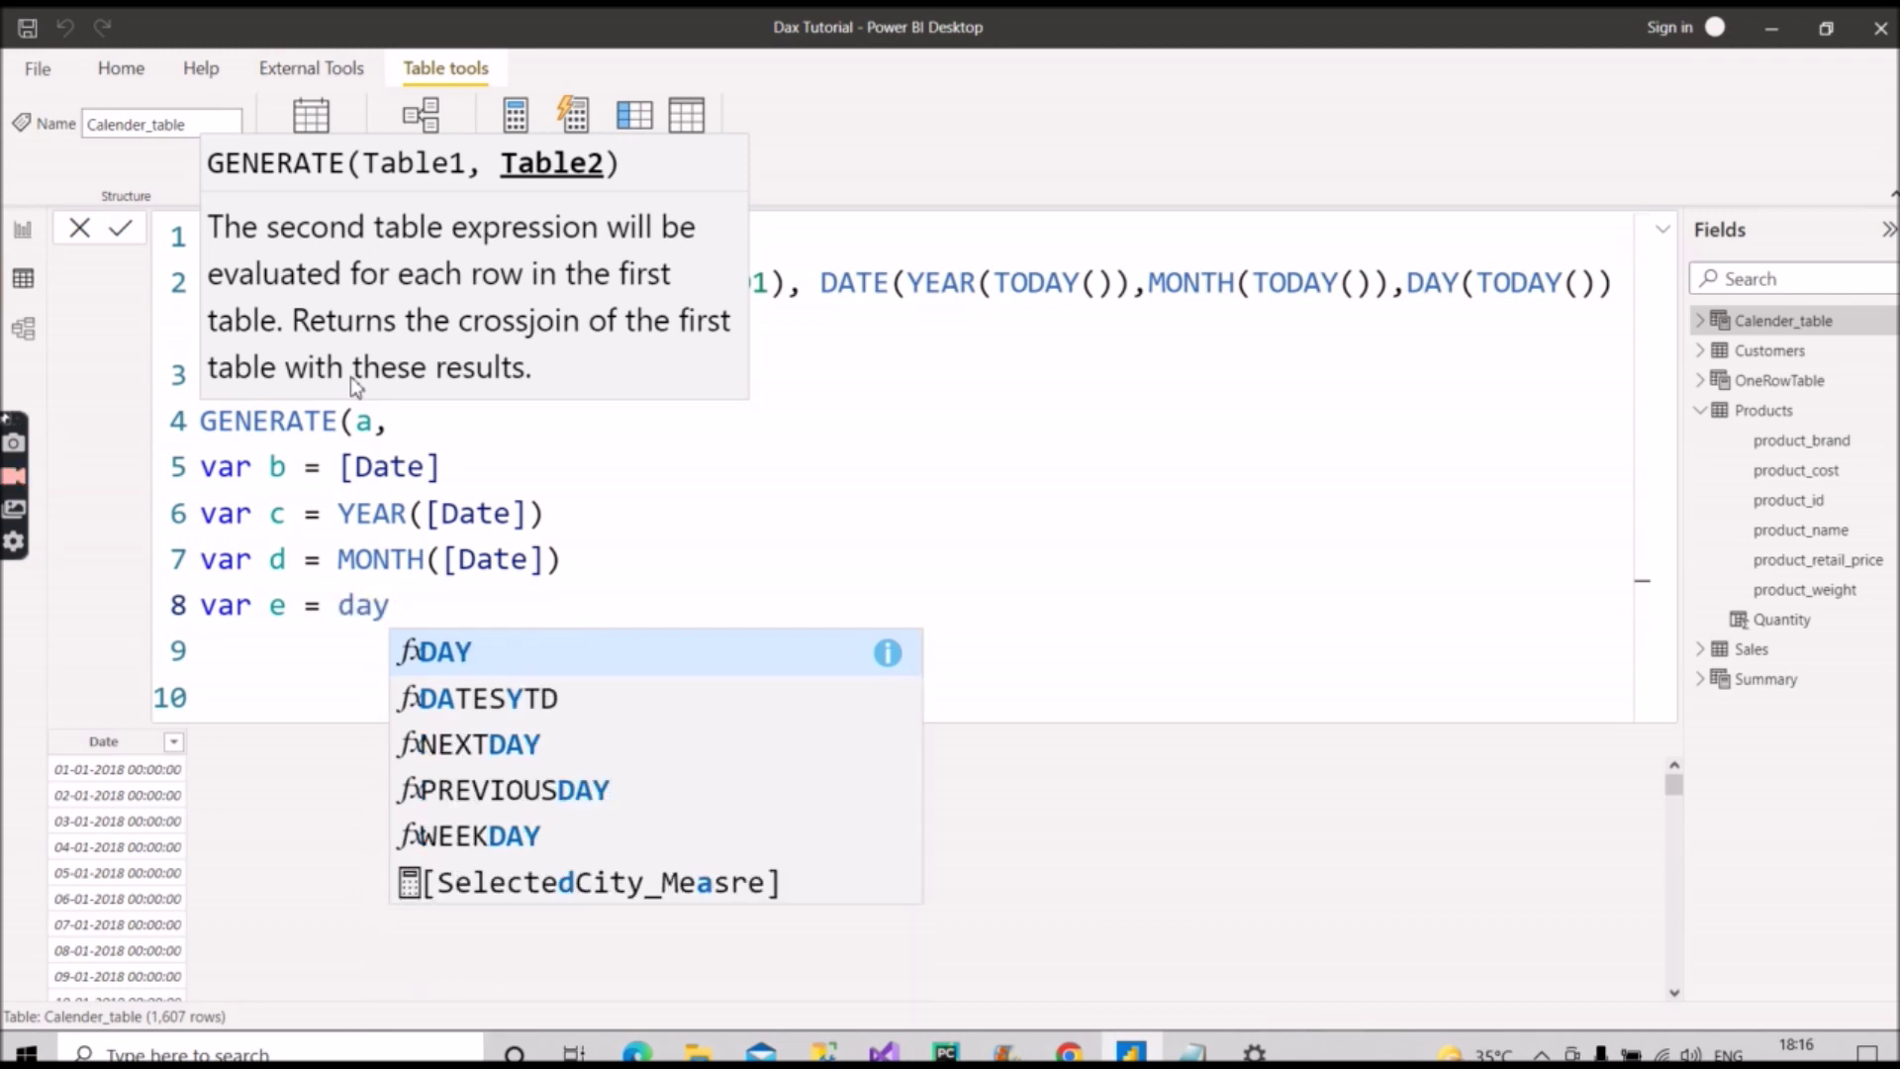
key("Tab")
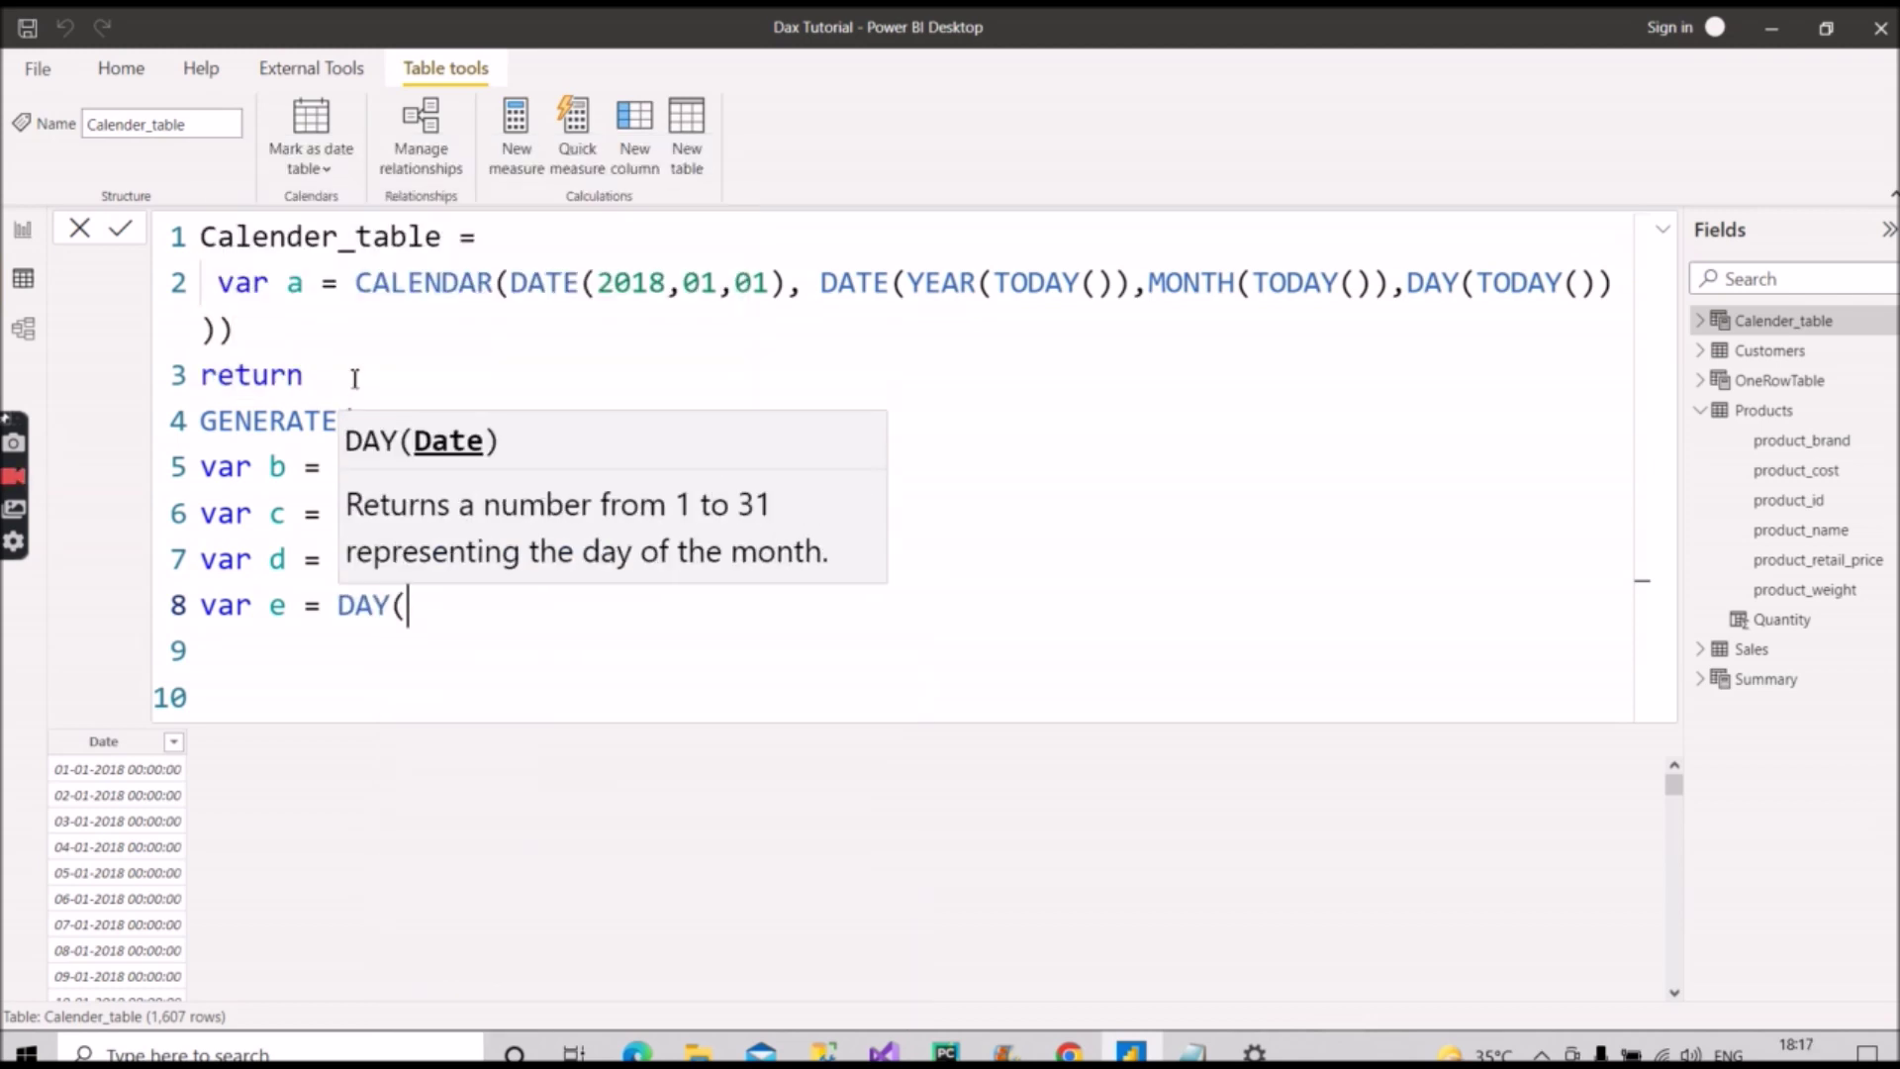
type("[da")
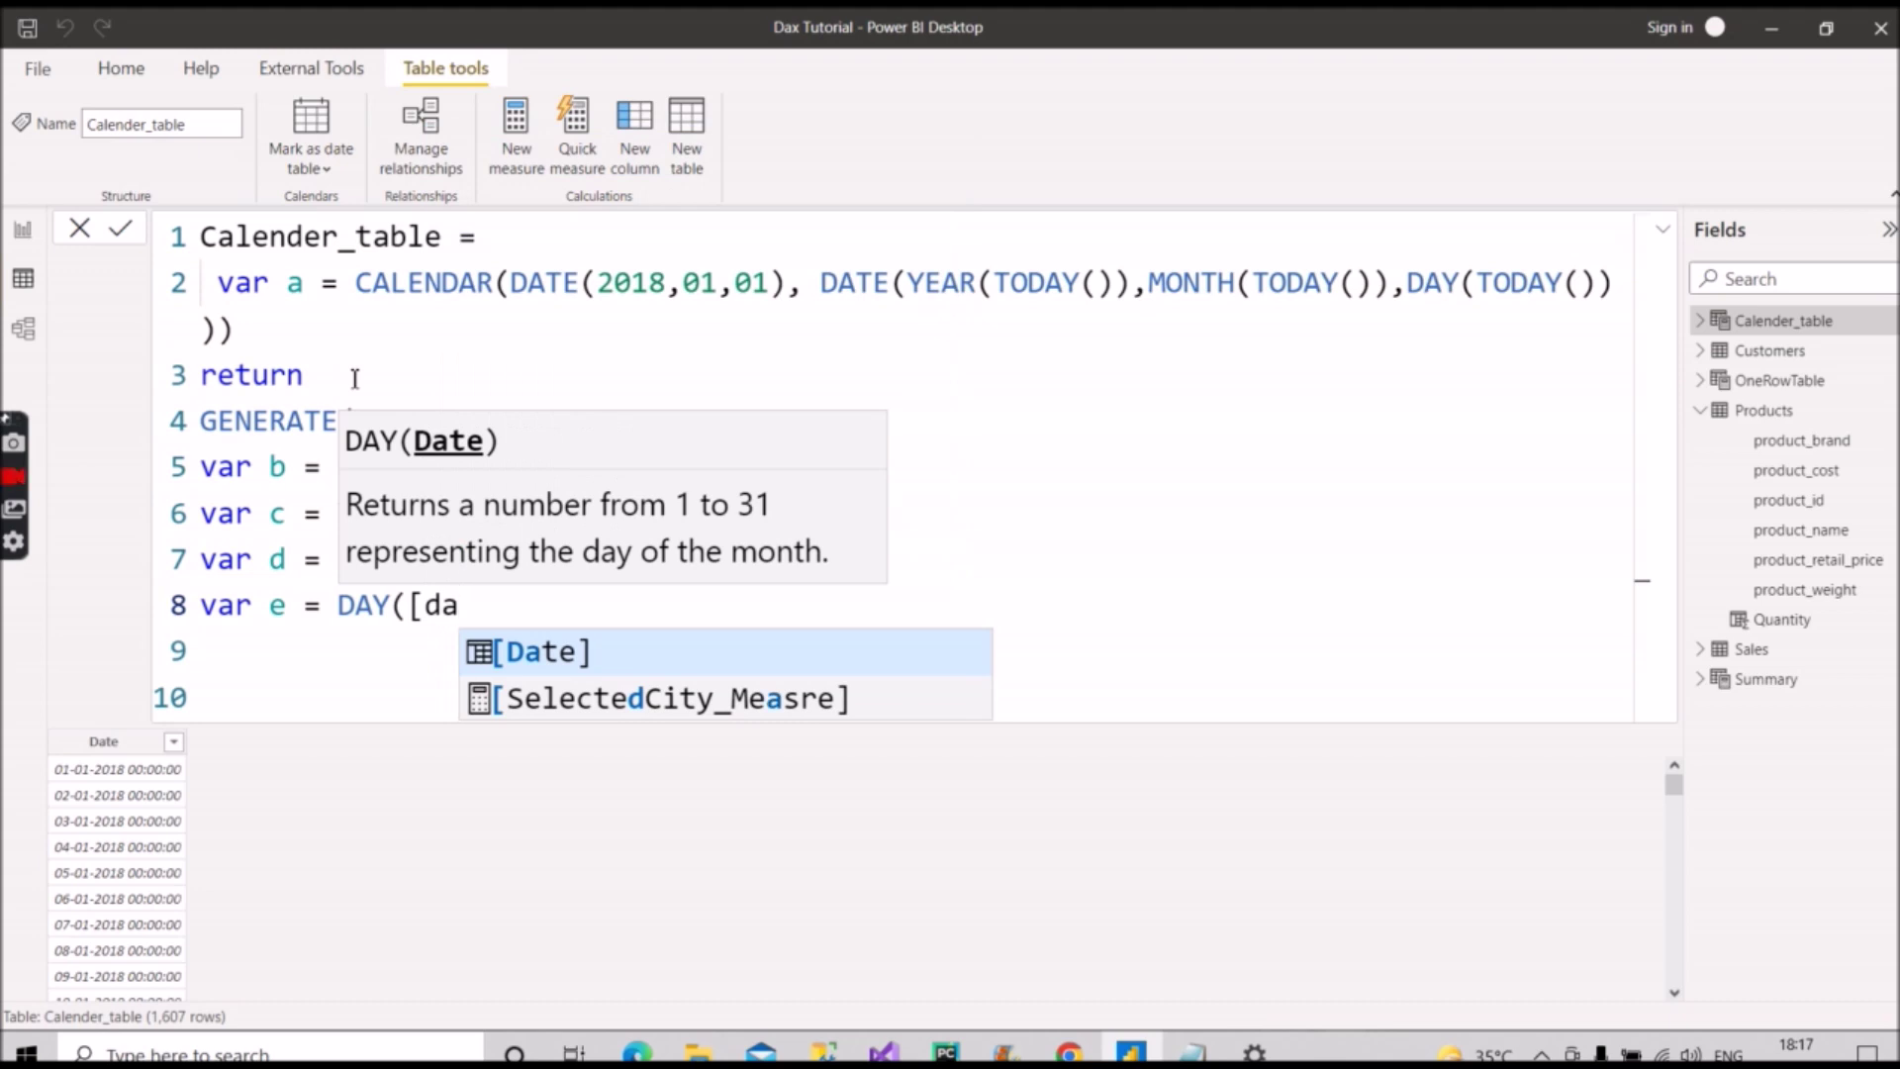
key("Tab")
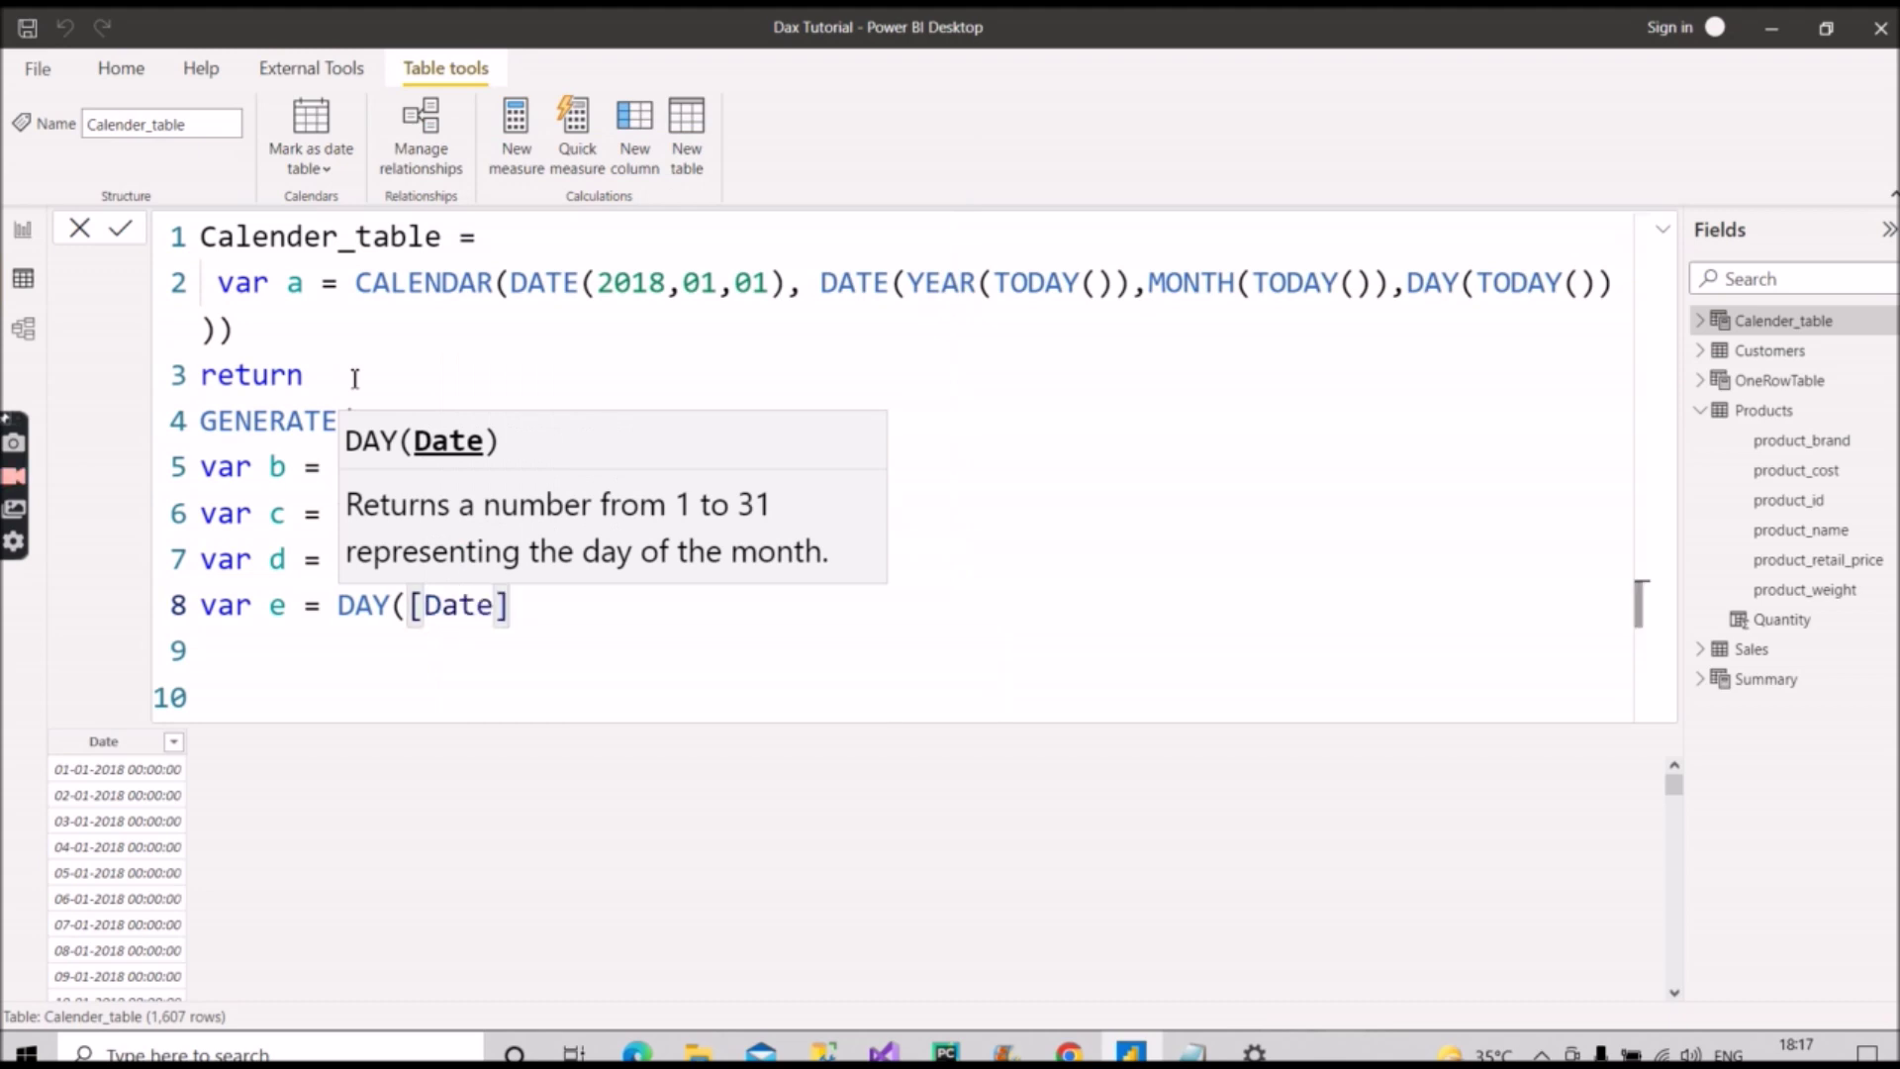
type(")")
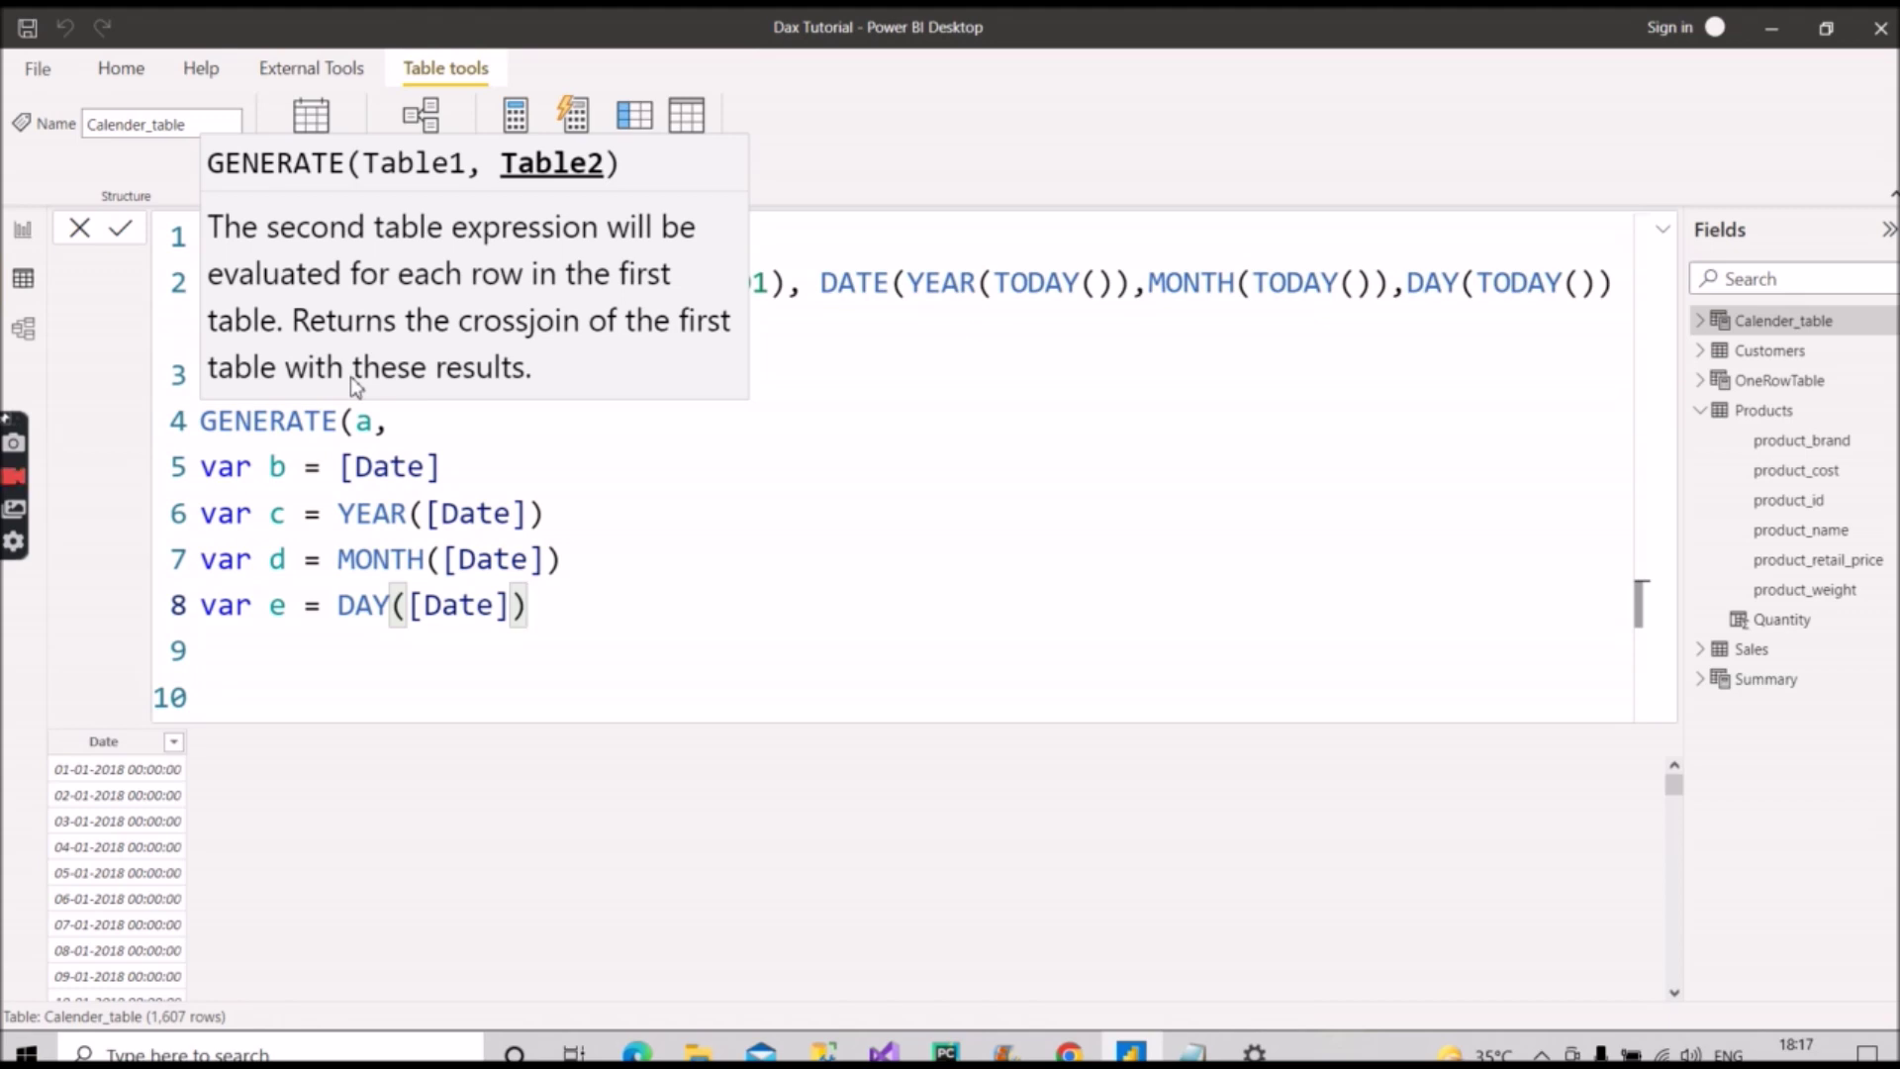
Step: Add a return statement below variable e inside GENERATE and start a ROW function on the line under it
key("Return")
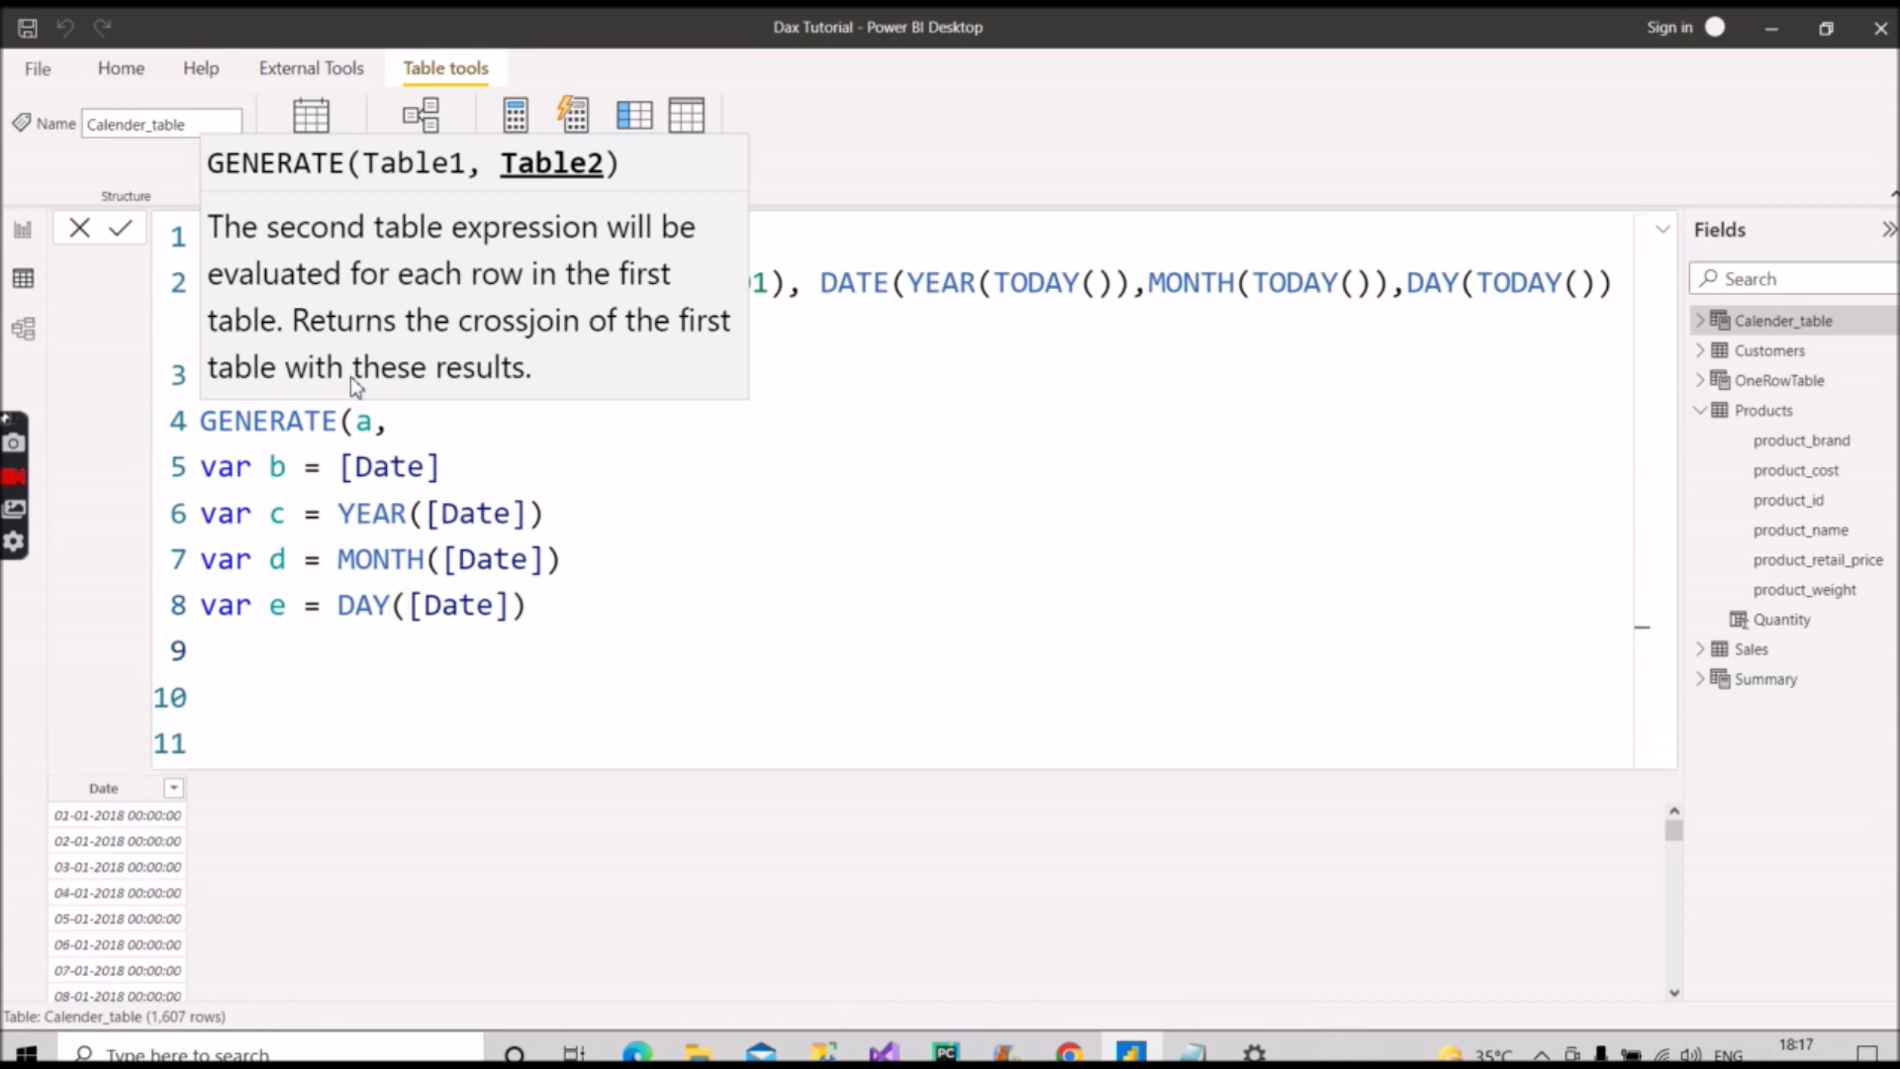
type("retrn")
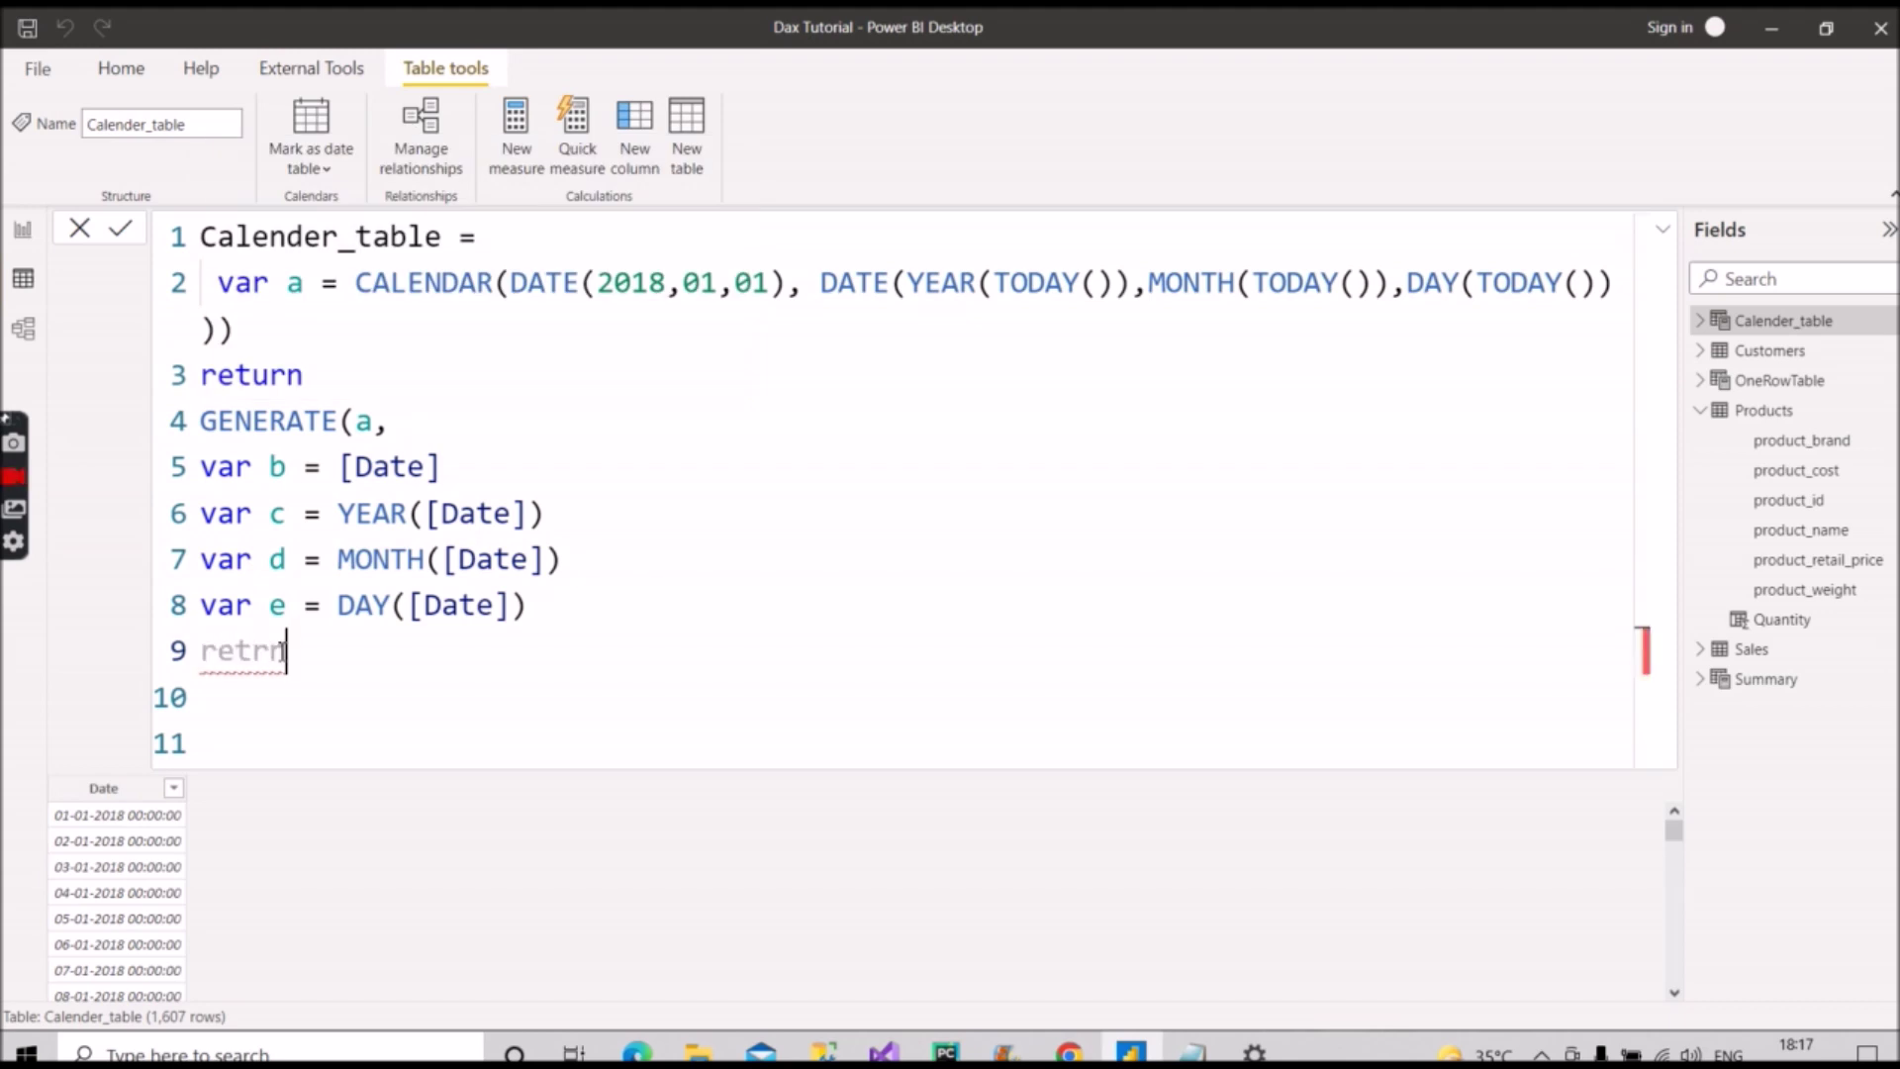
key("BackSpace")
key("BackSpace")
type("urn")
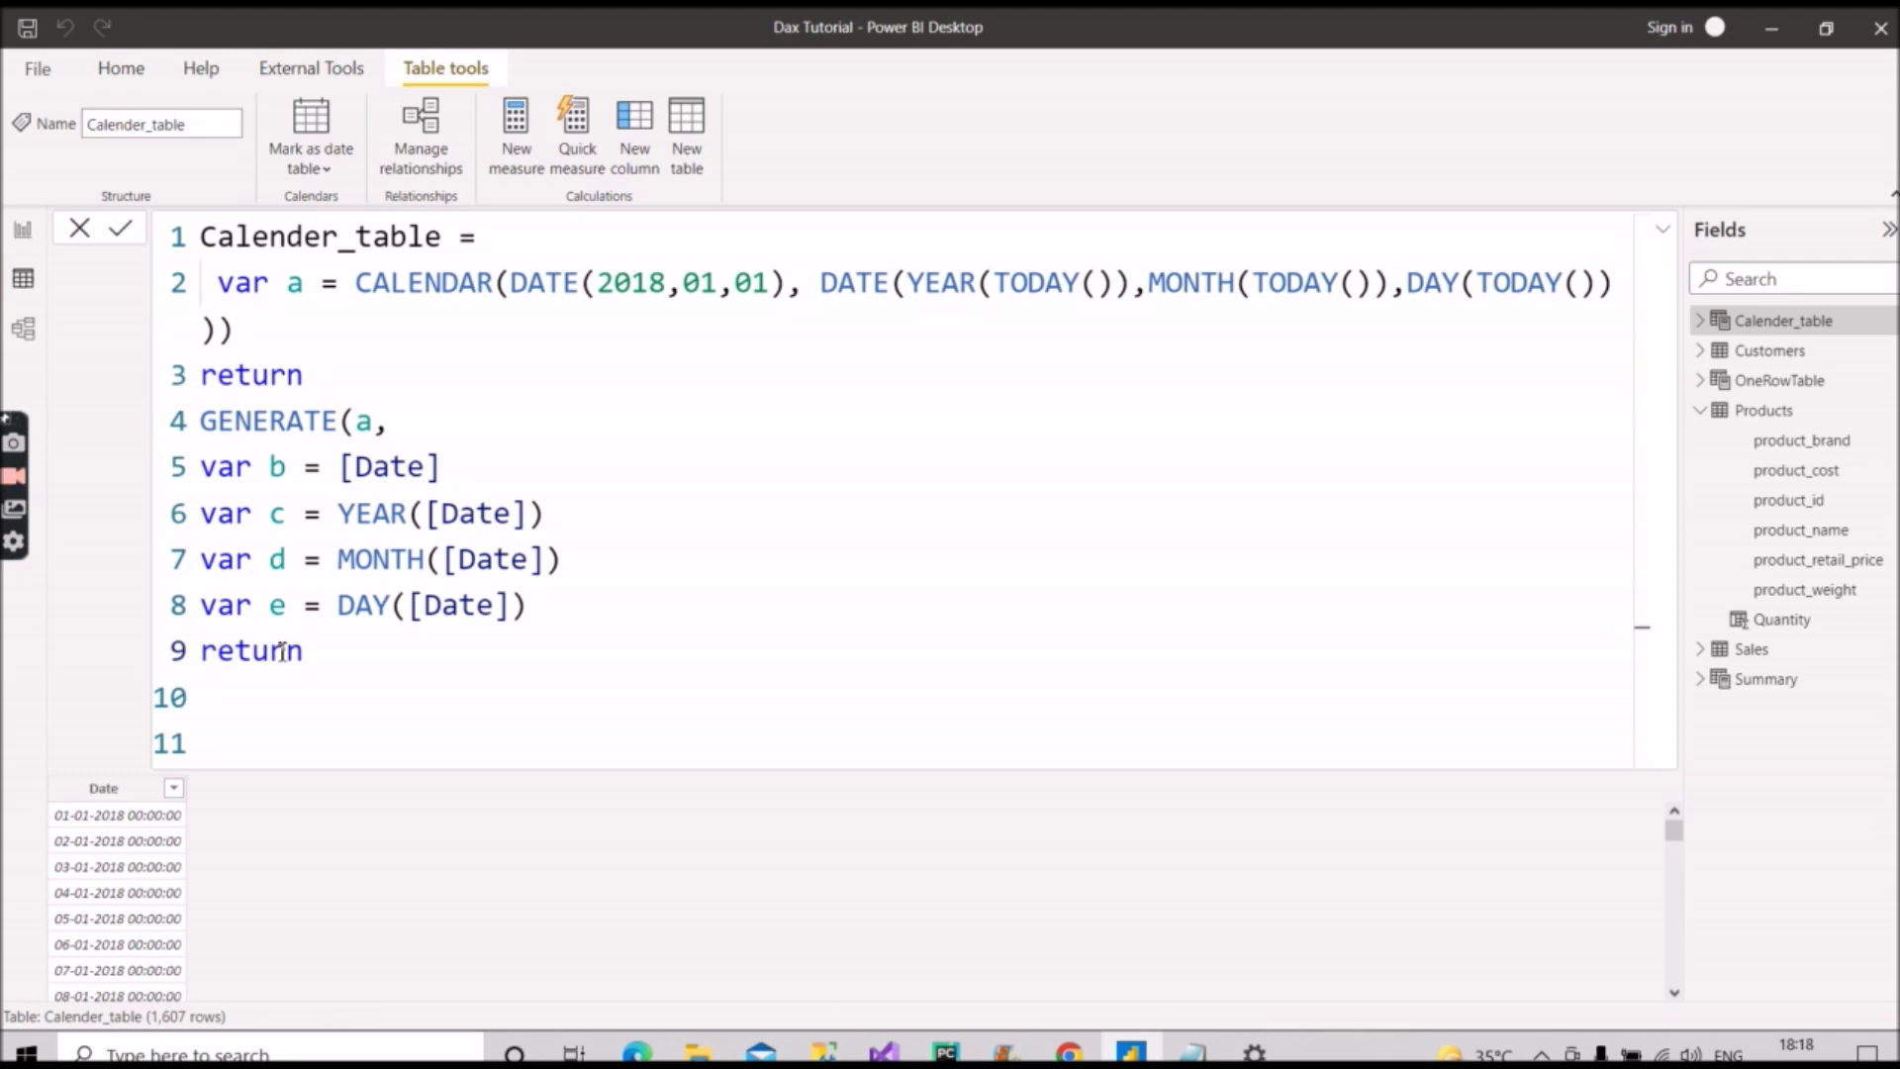
key("Return")
type("R")
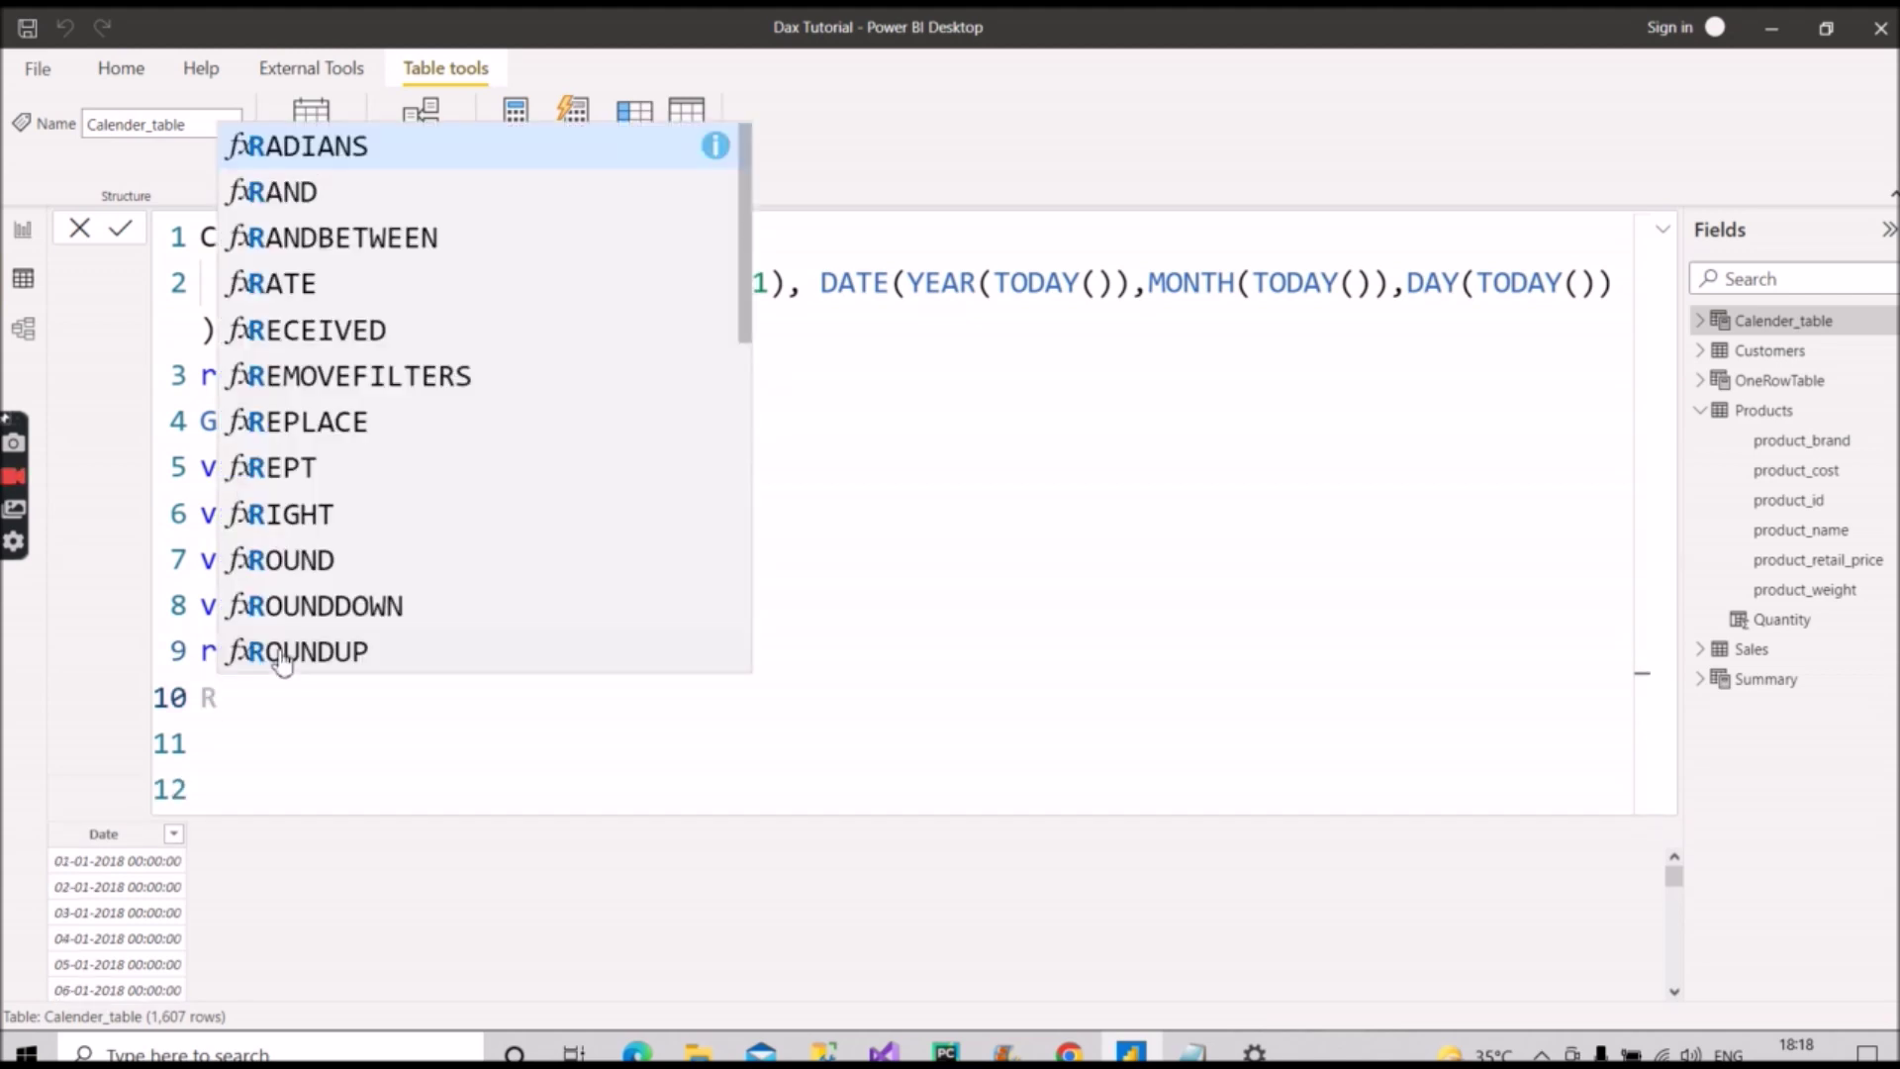
type("ow")
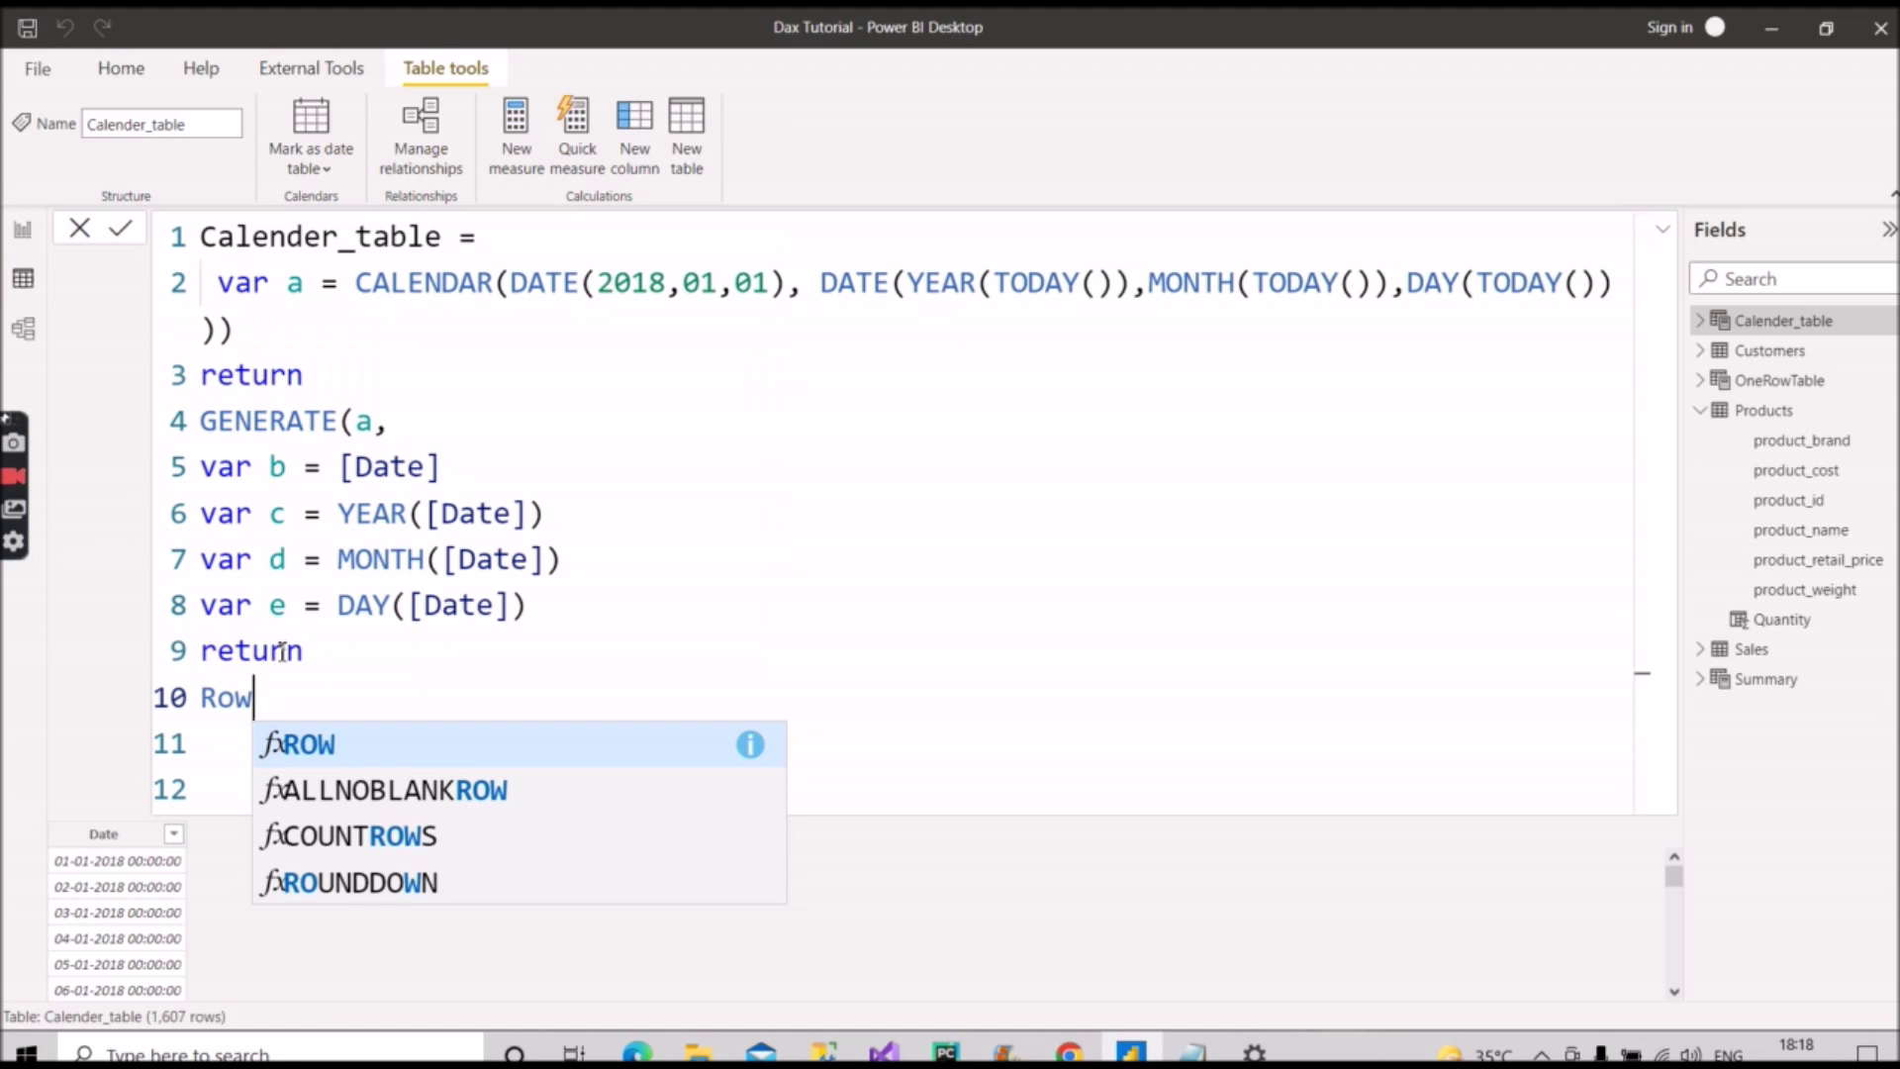
key("Tab")
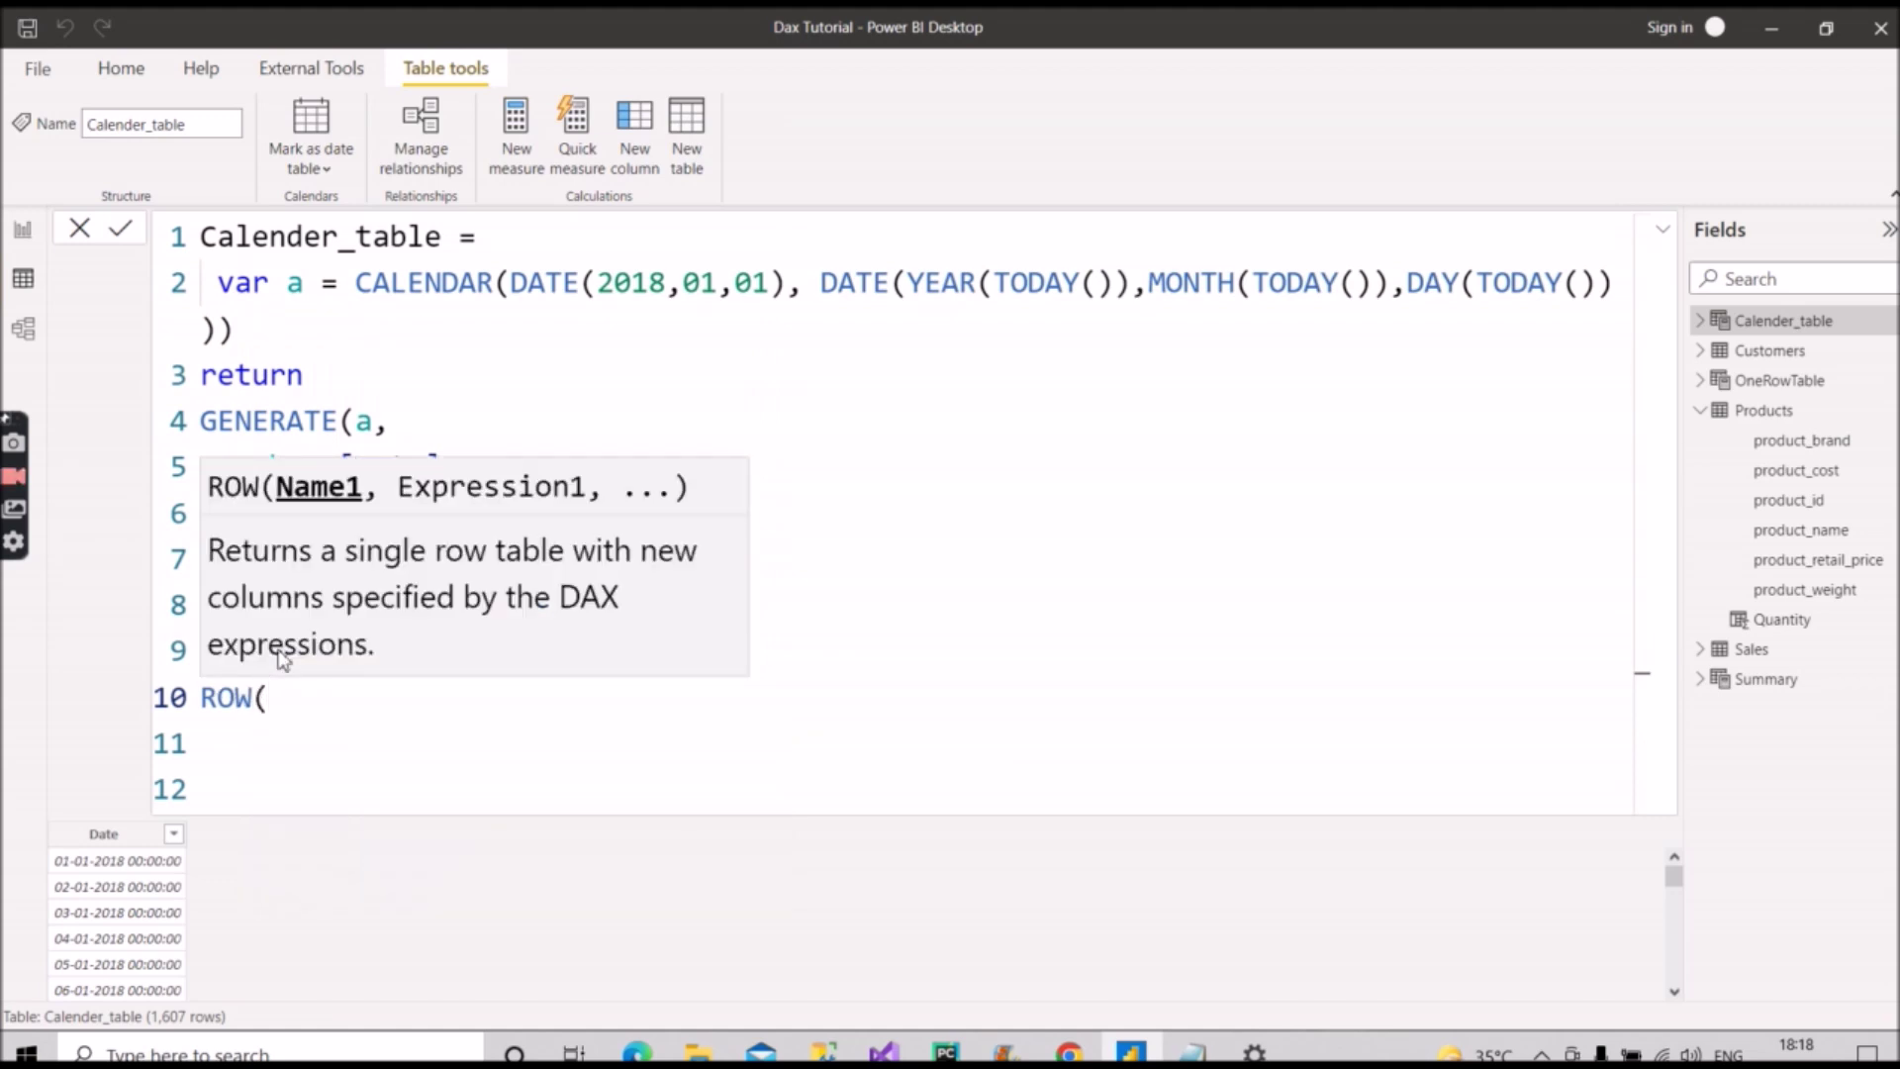
Step: Enter "Year" as the first column name in the ROW function, with variable c as its expression
type("\"year")
key("Left")
key("Left")
key("Left")
key("BackSpace")
type("Y")
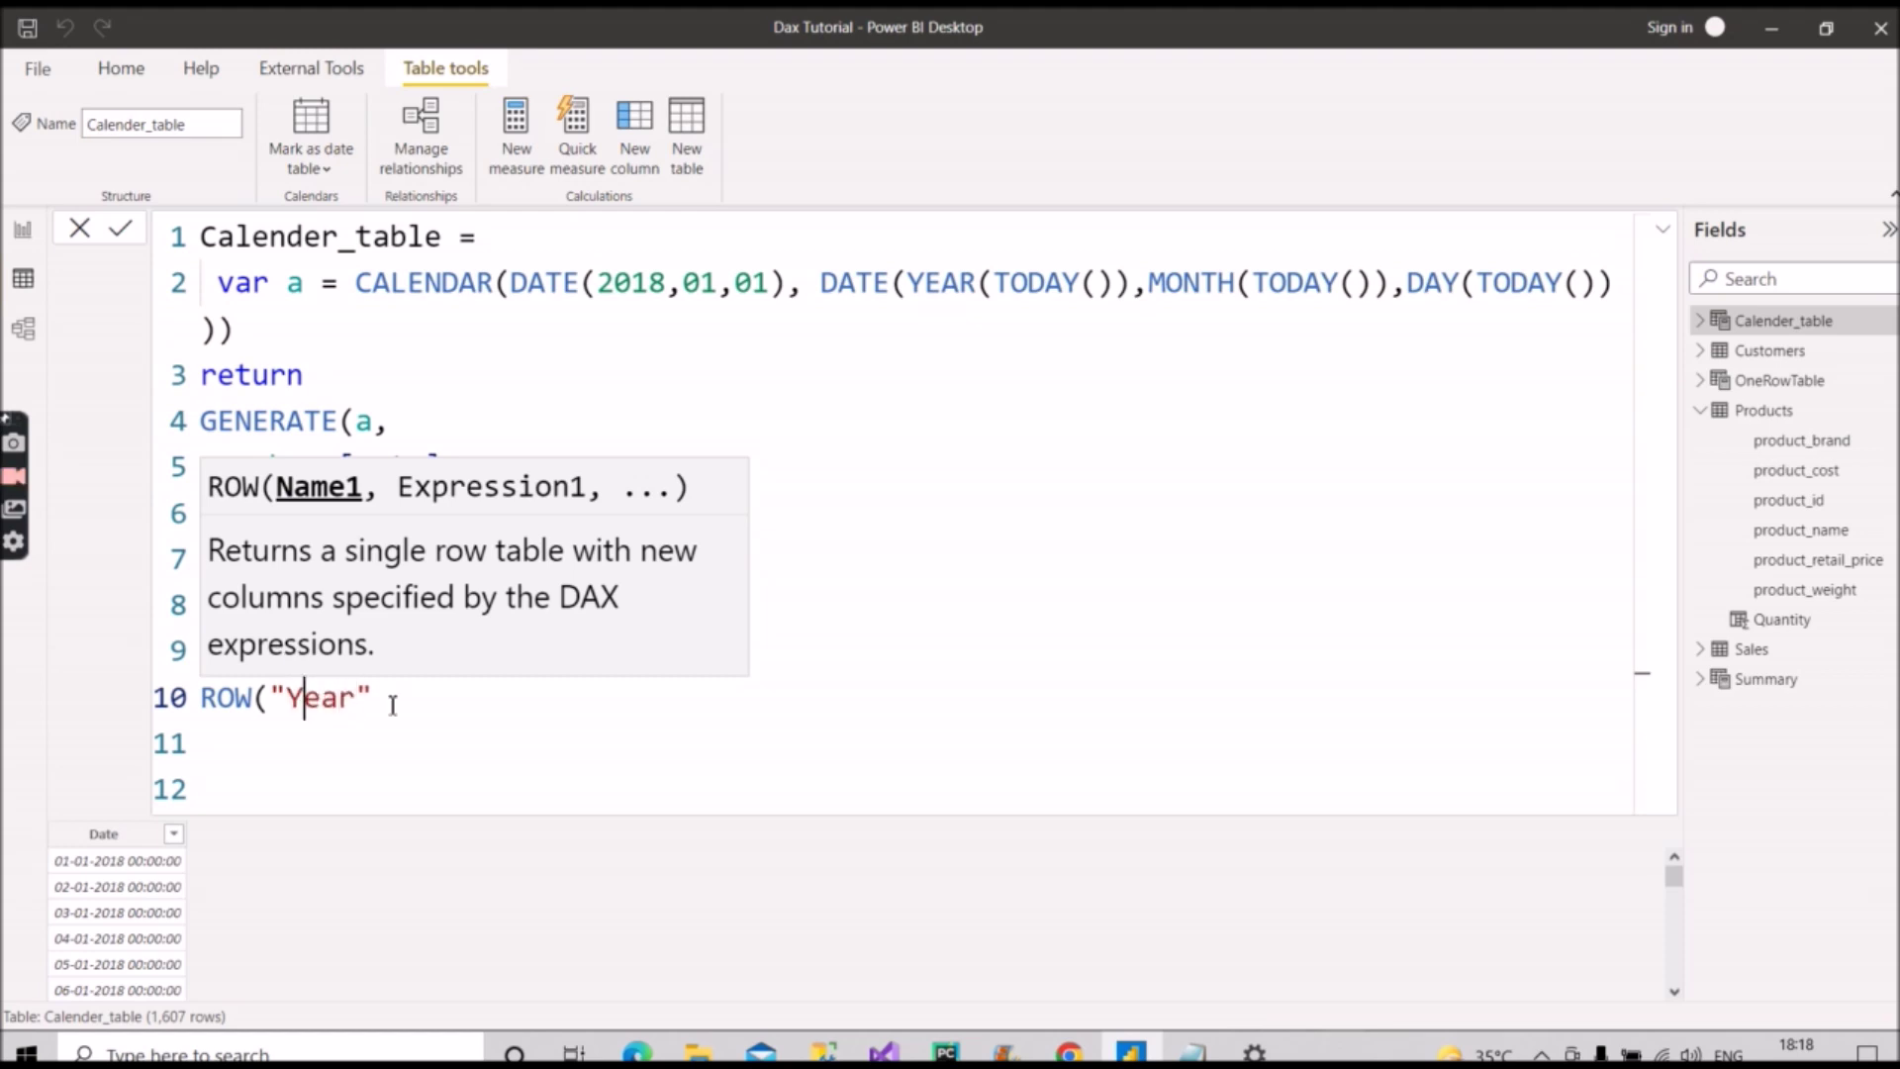
key("Right")
key("Right")
key("Right")
type(",")
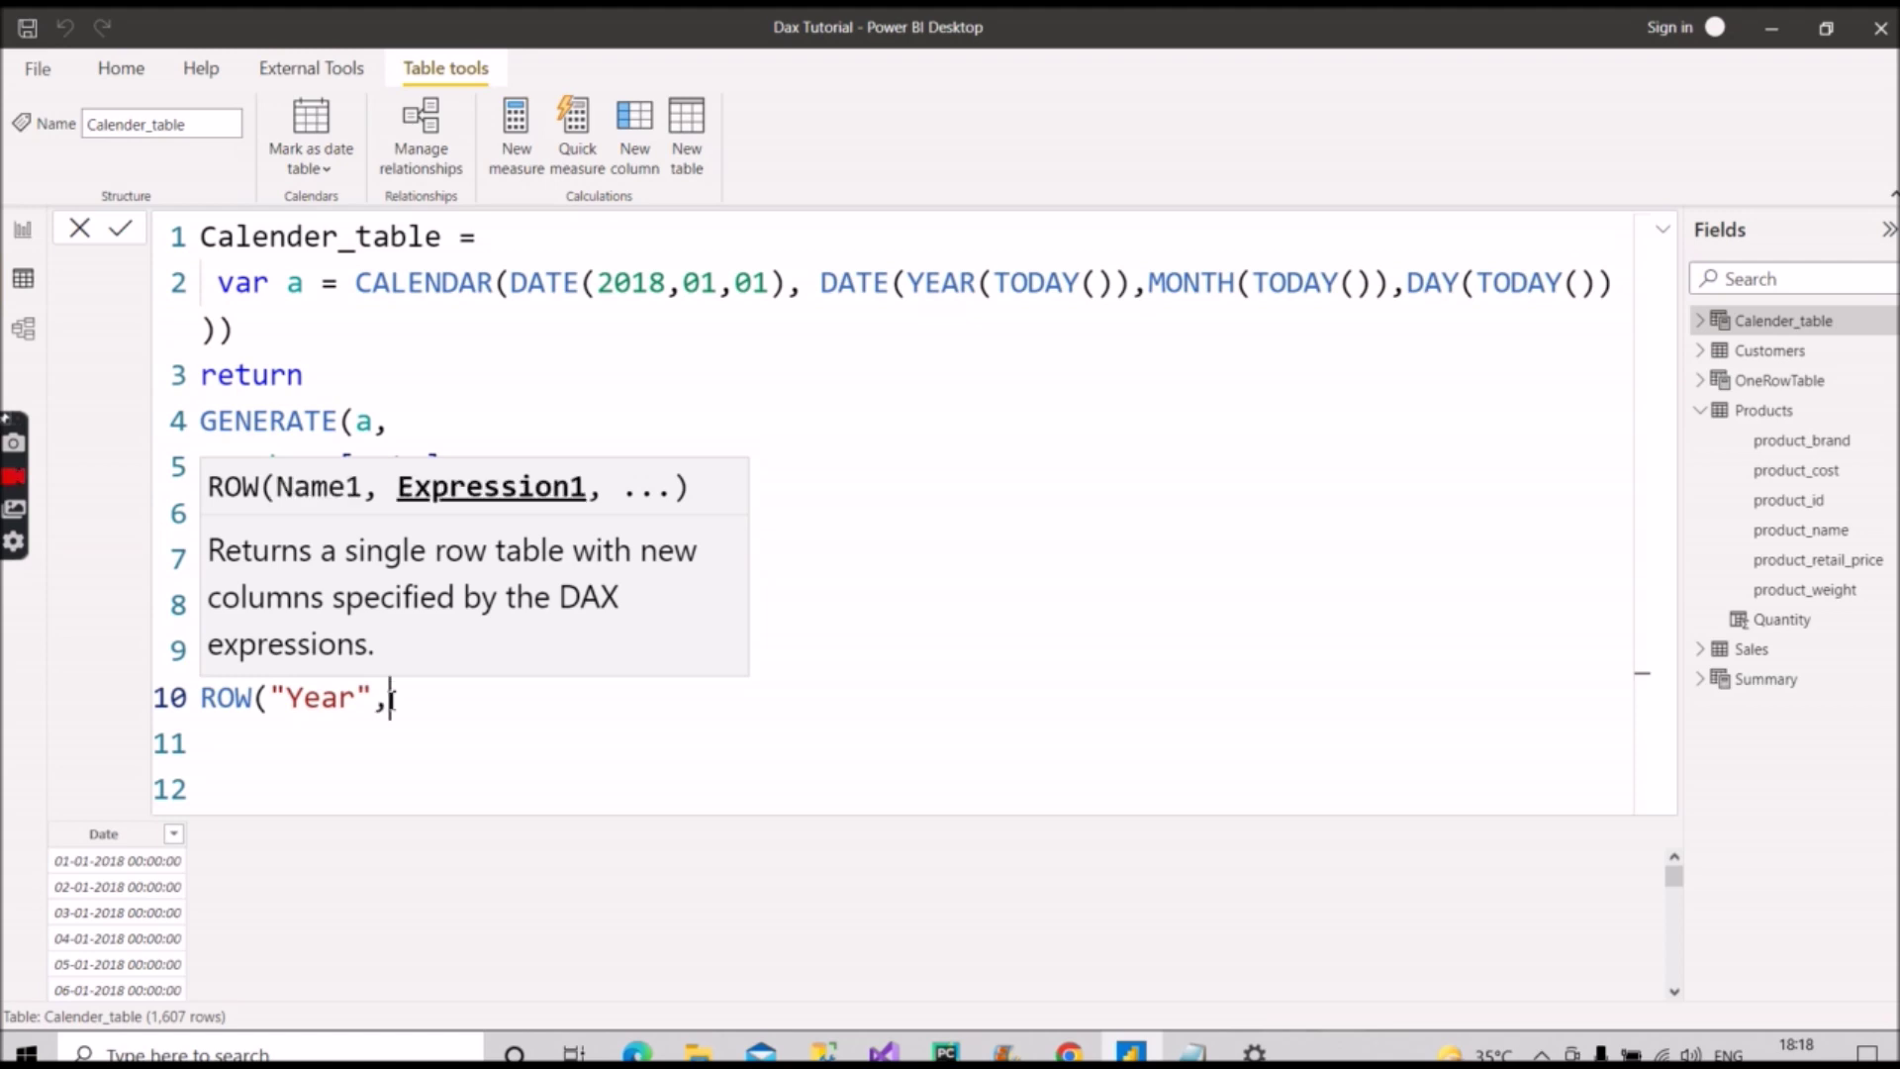
type("c")
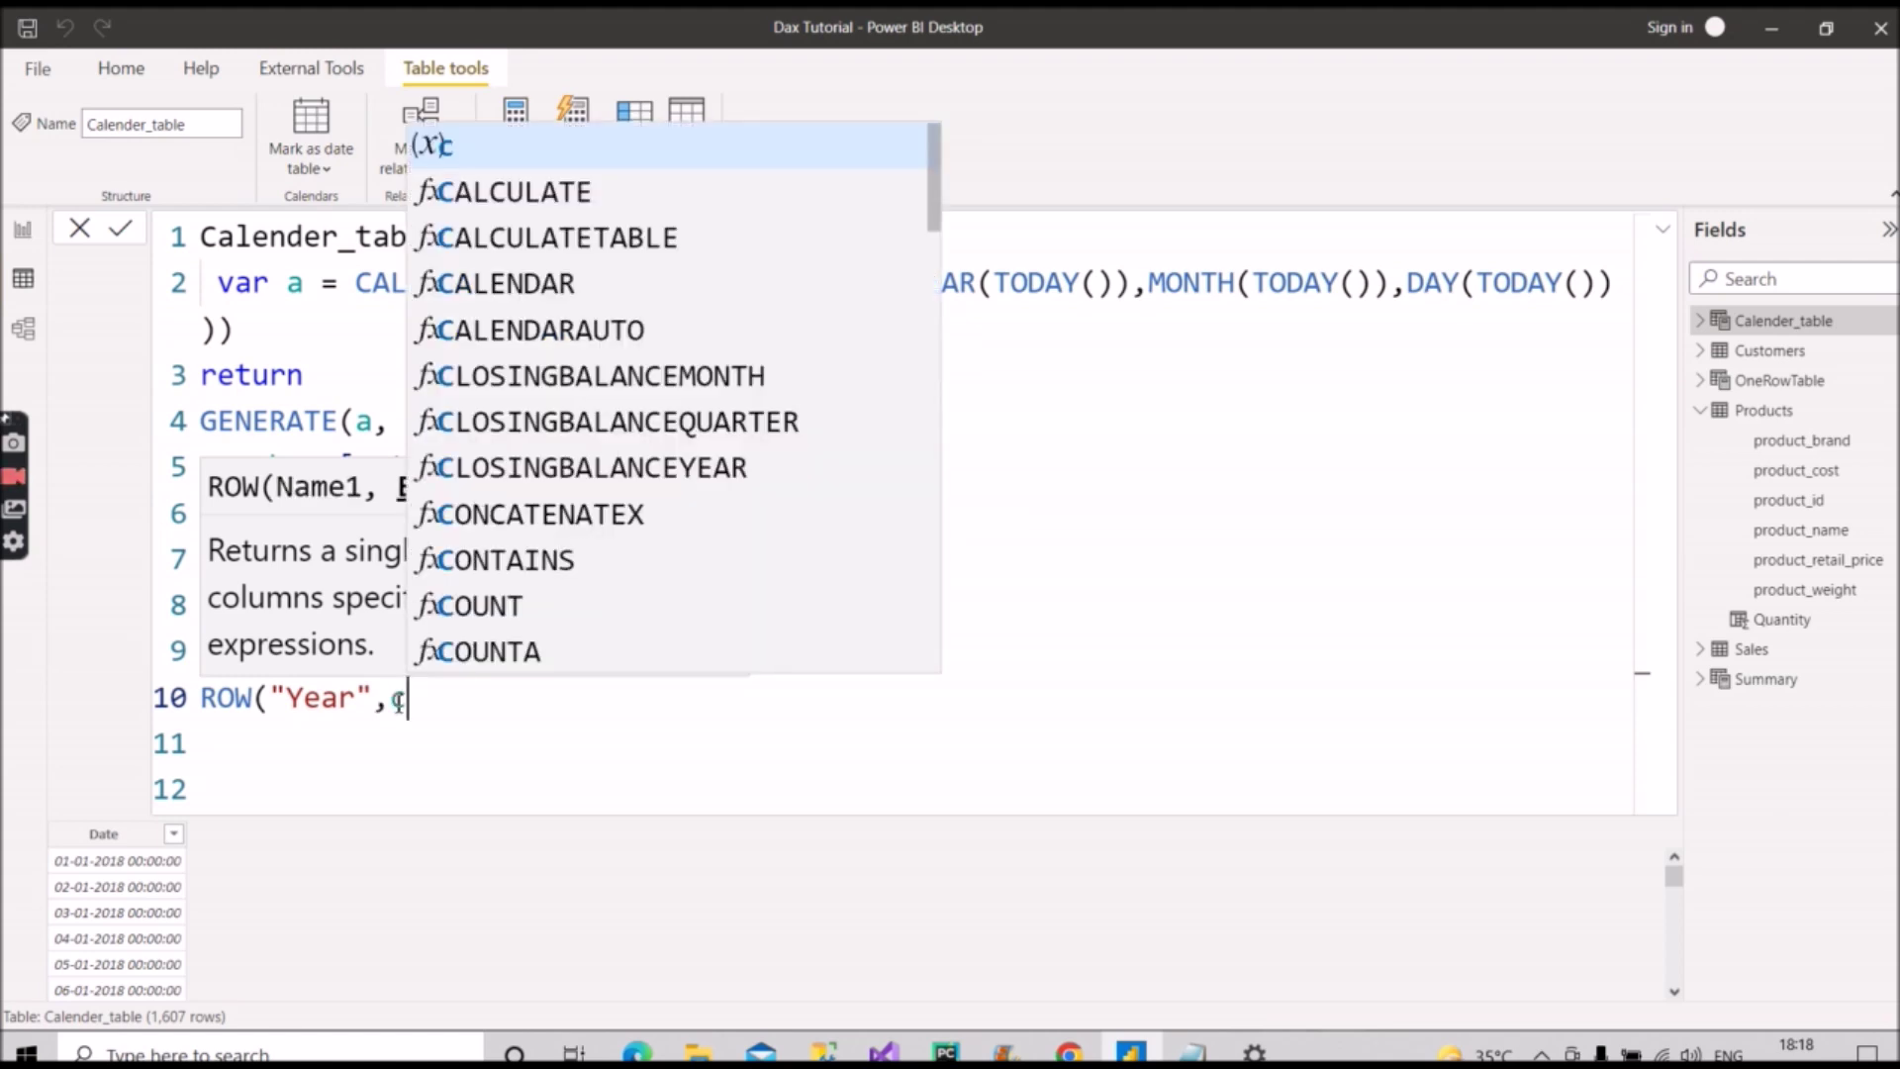
type(",")
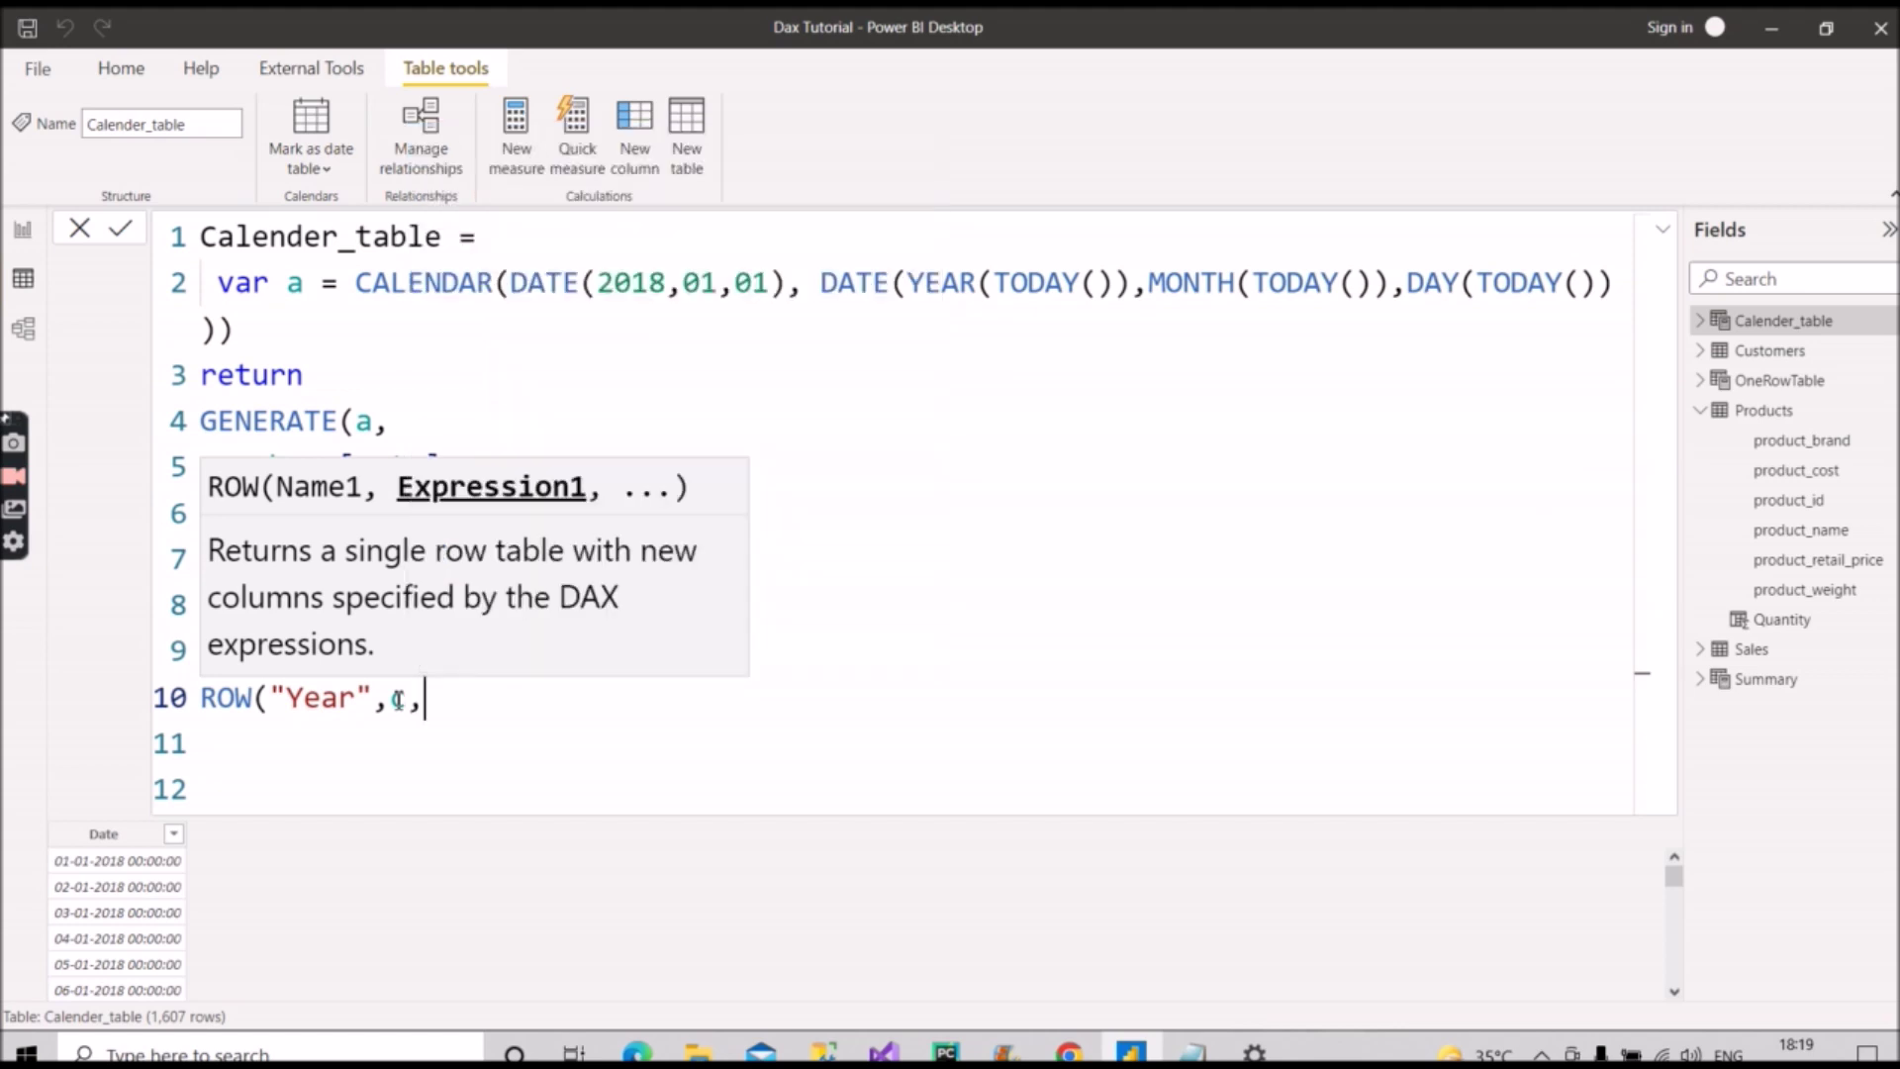
Step: Add "Month no" as the second column name in the ROW function, with variable d as its expression
type("\"\"Month")
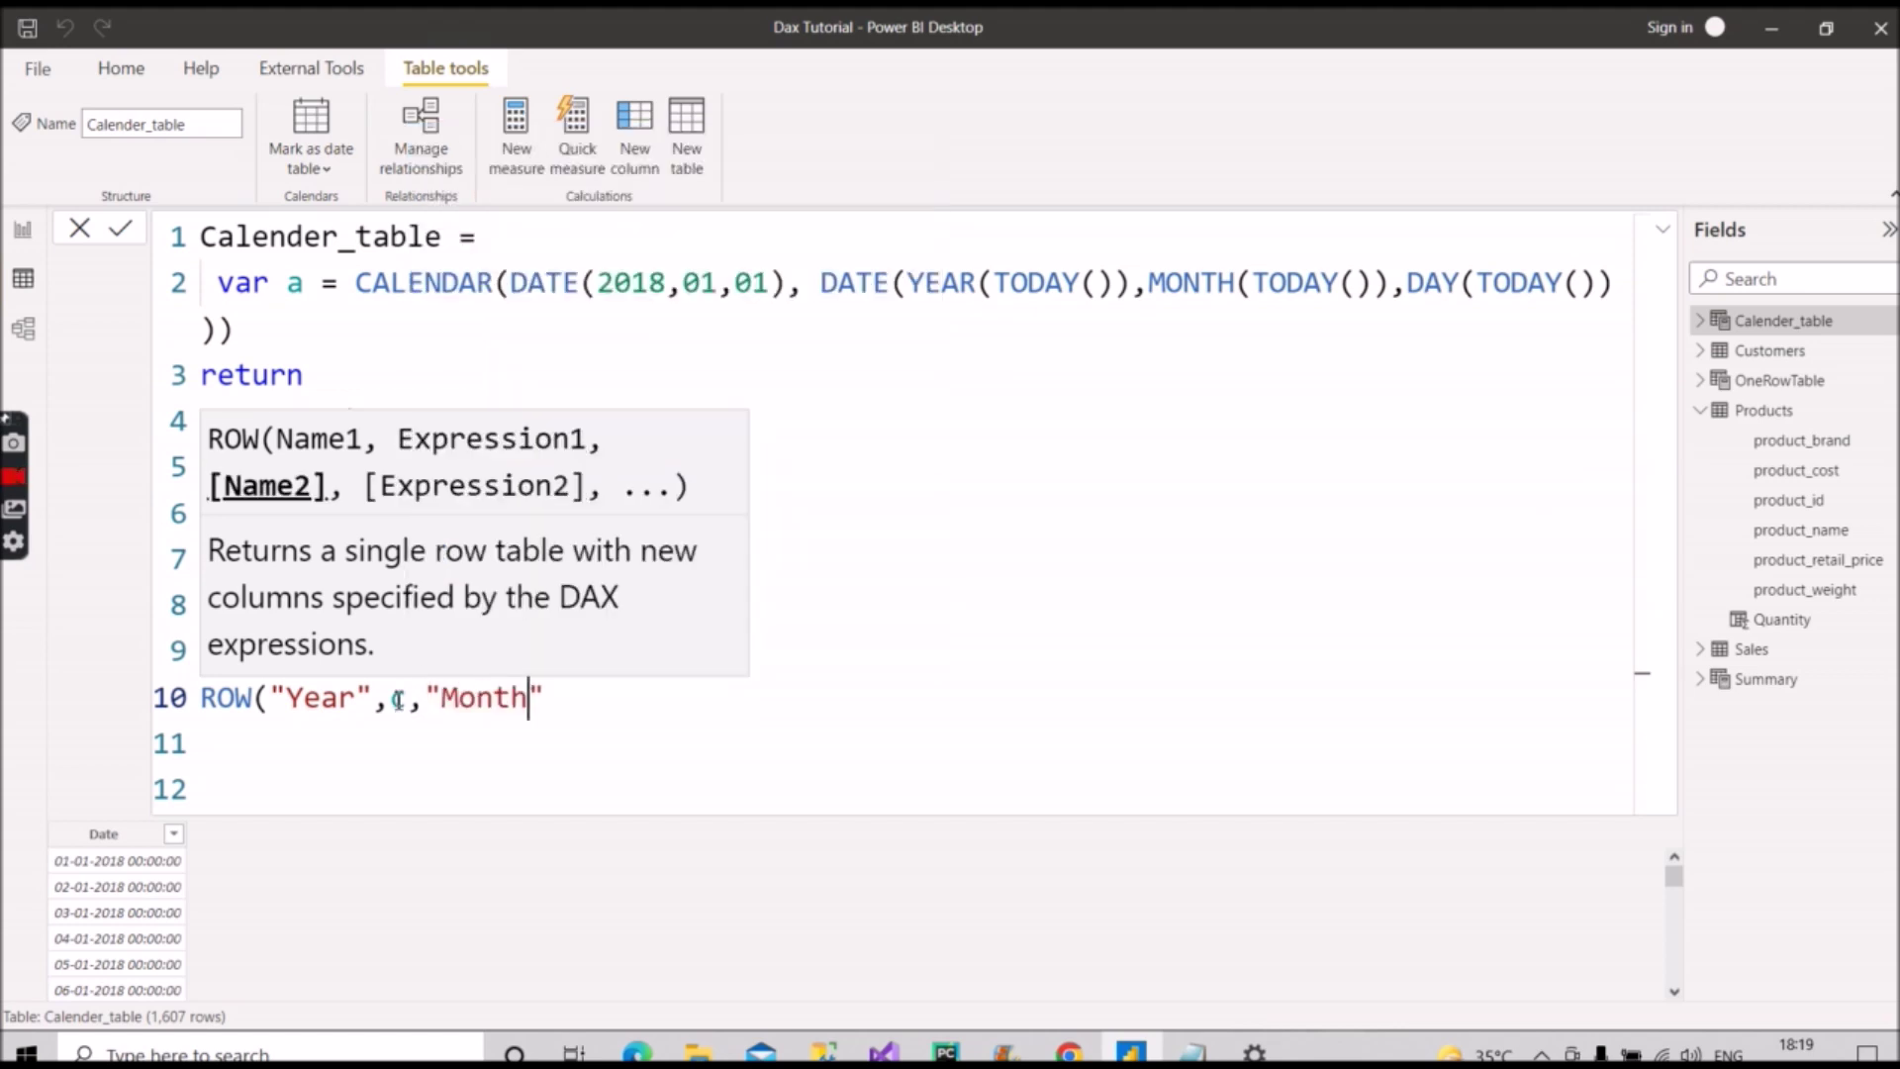
type(" no")
type(", d")
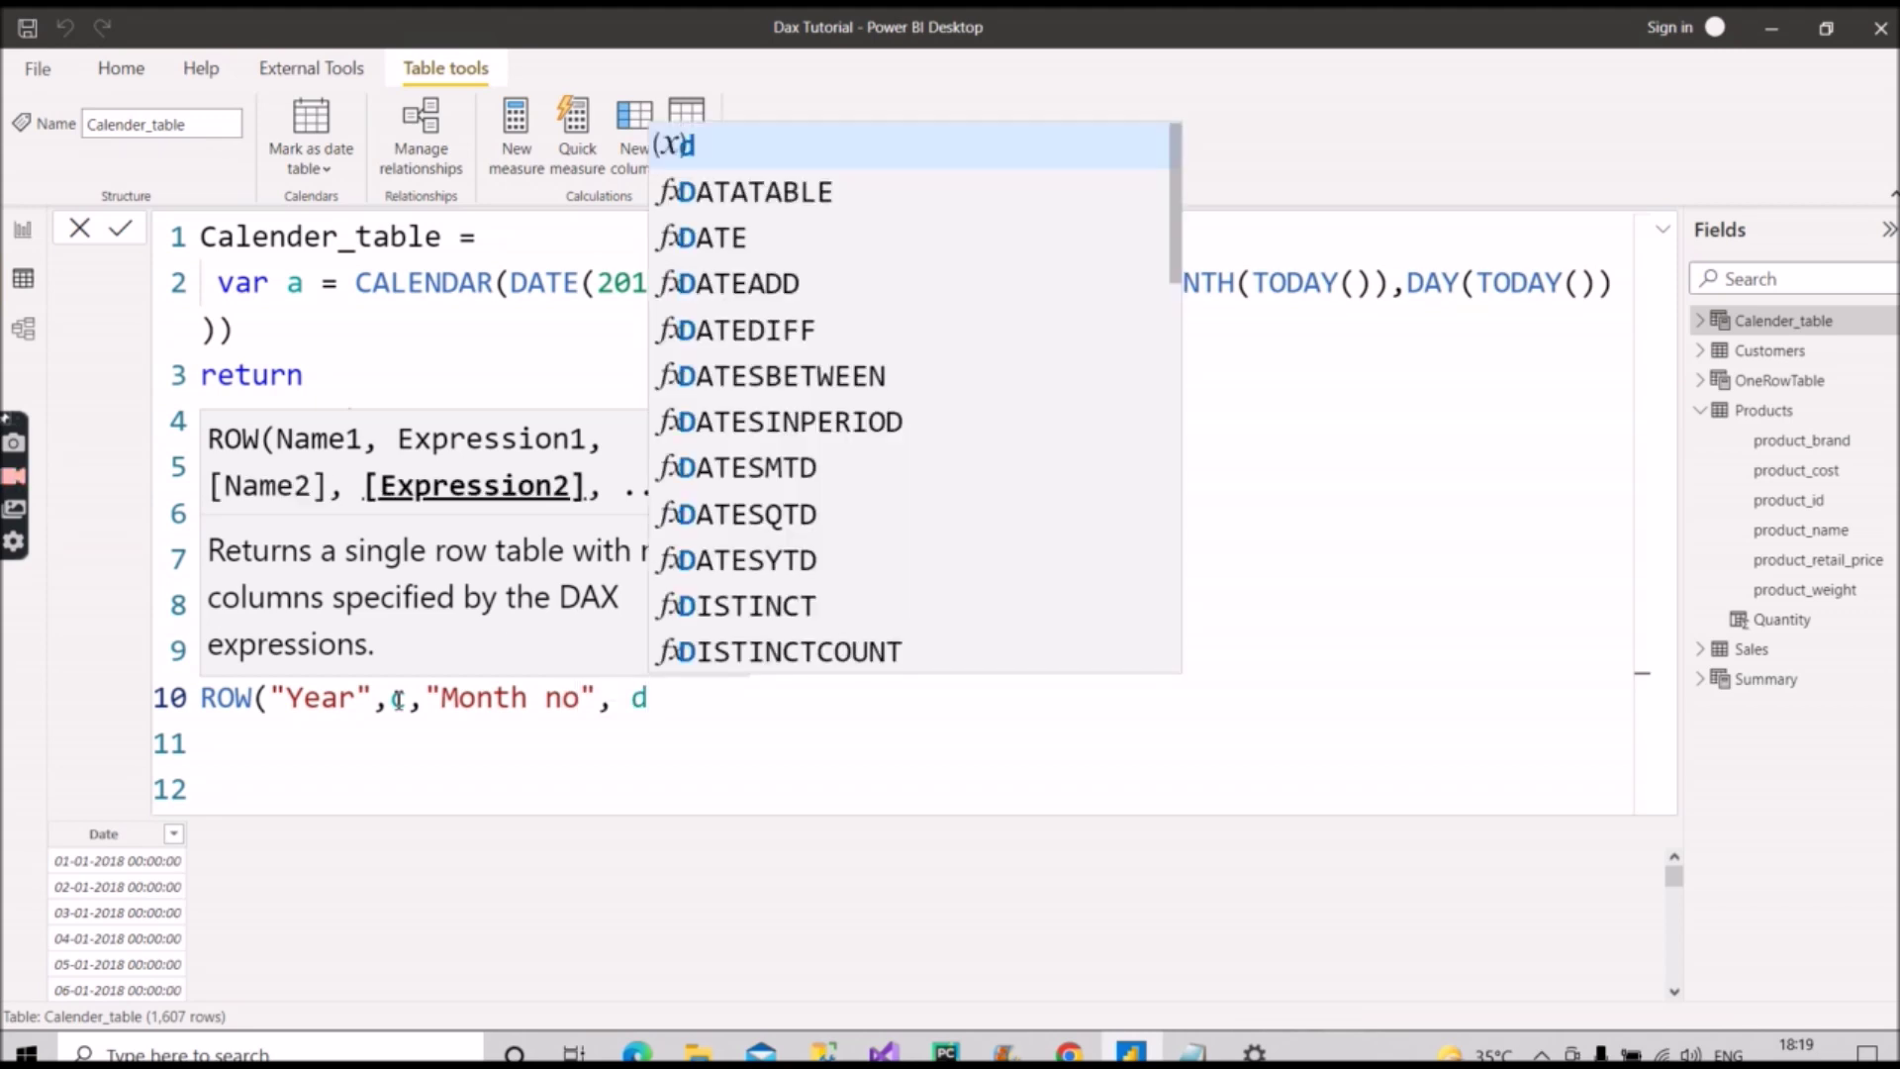
Step: Add "Day" as the third column name in the ROW function, with variable e as its expression
type(", \"\"DFa")
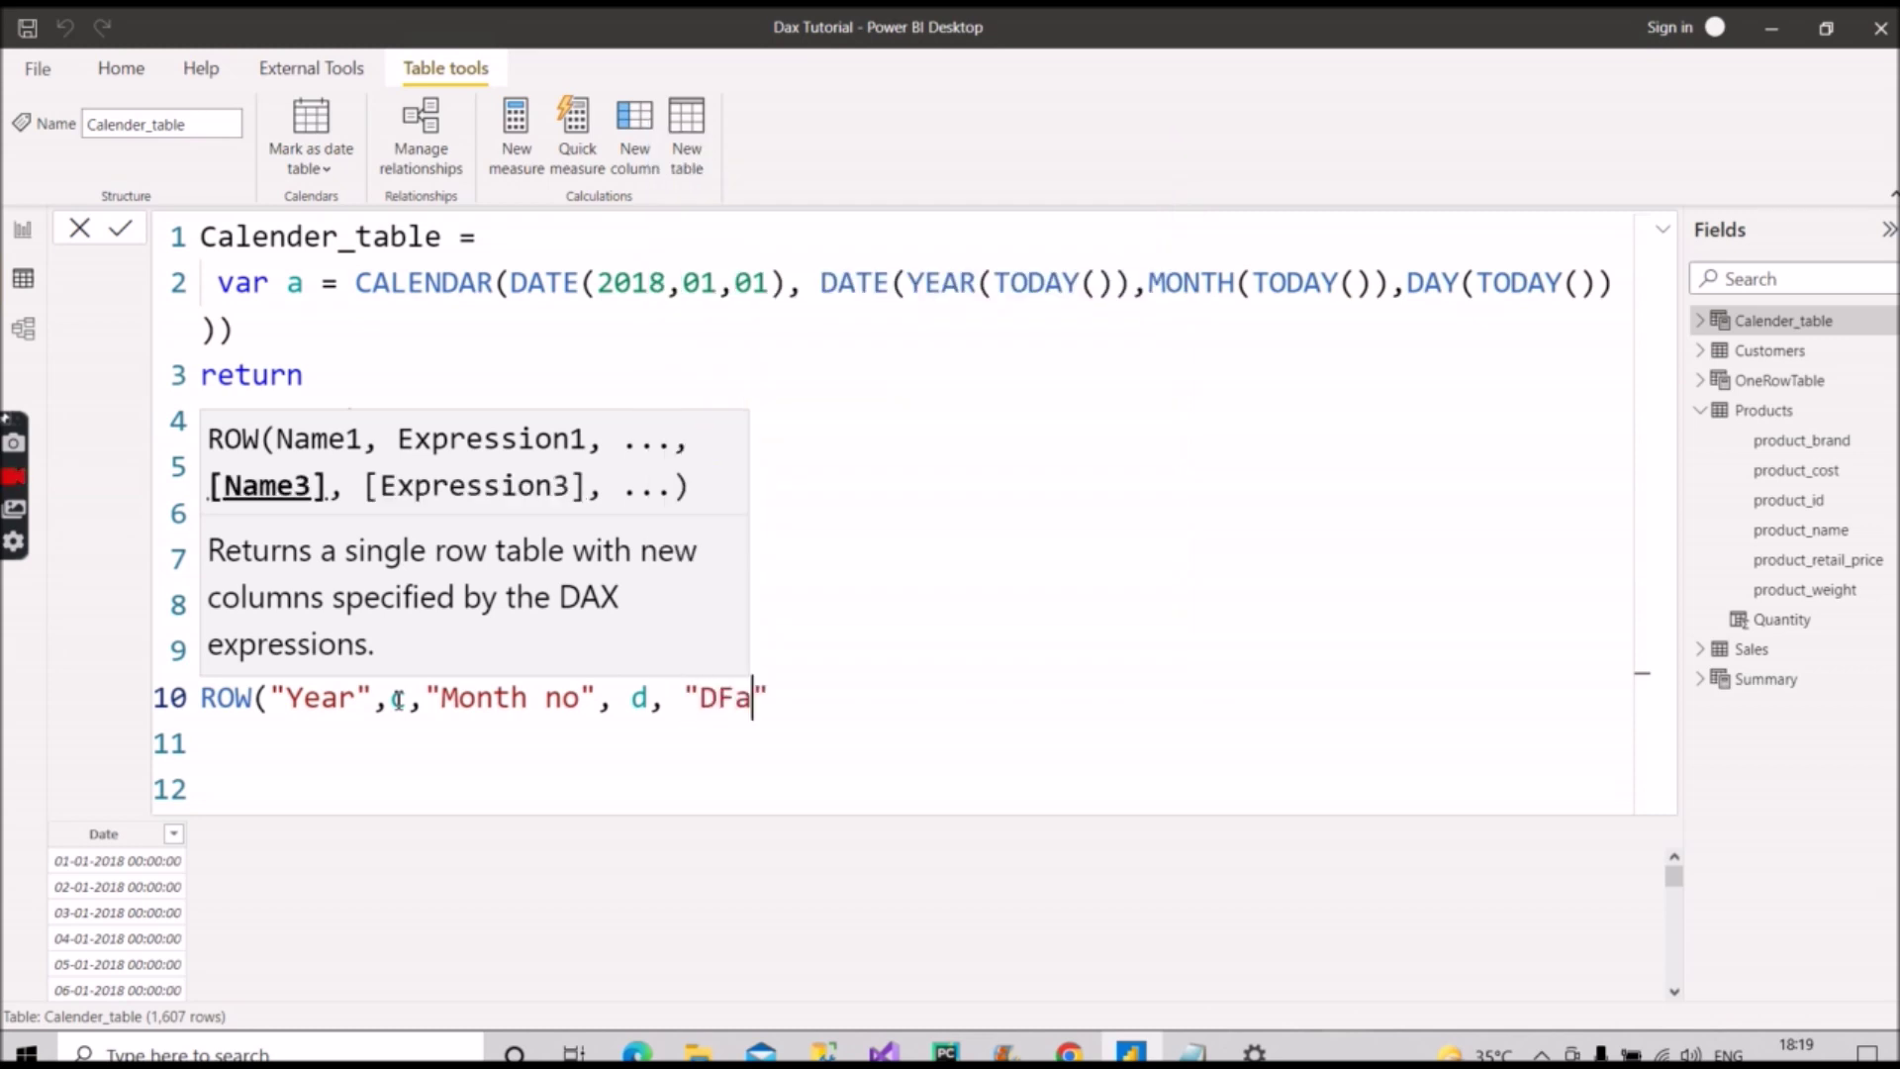
key("BackSpace")
key("BackSpace")
type("ay\", ")
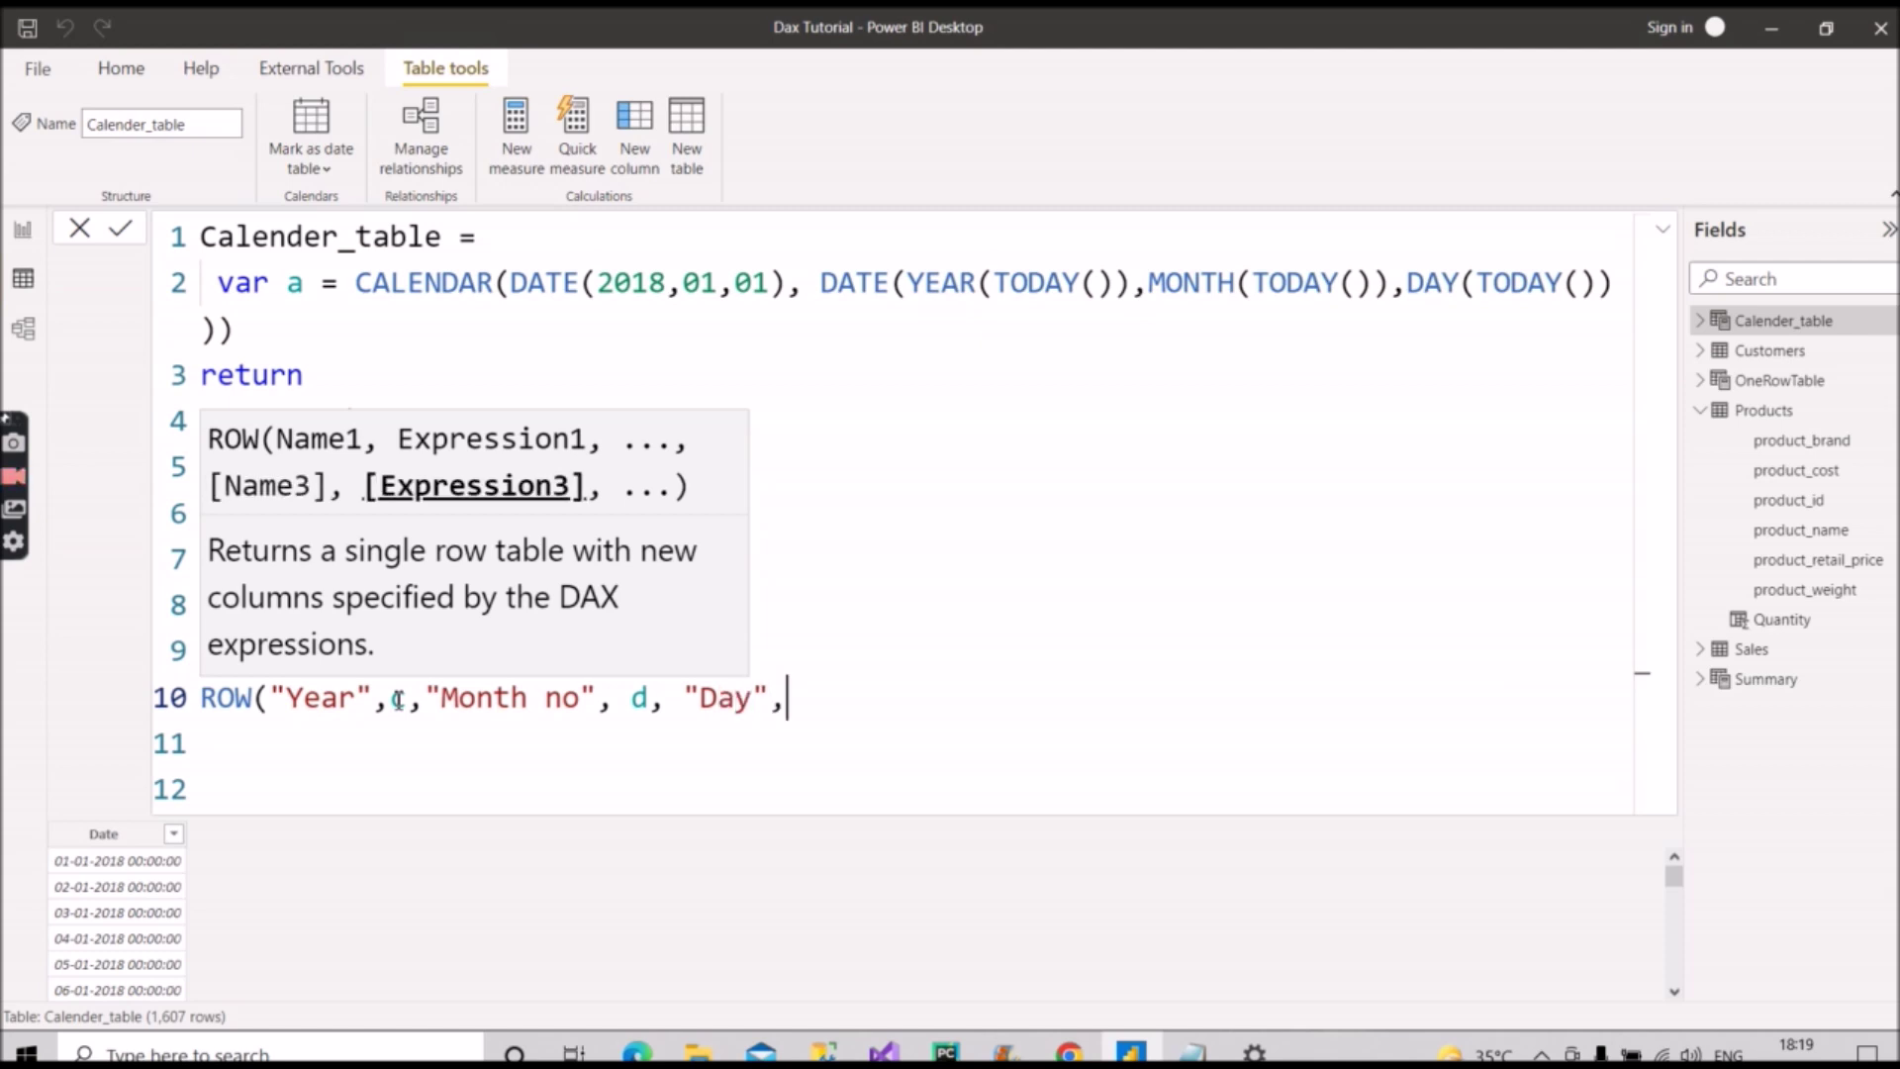
type("e")
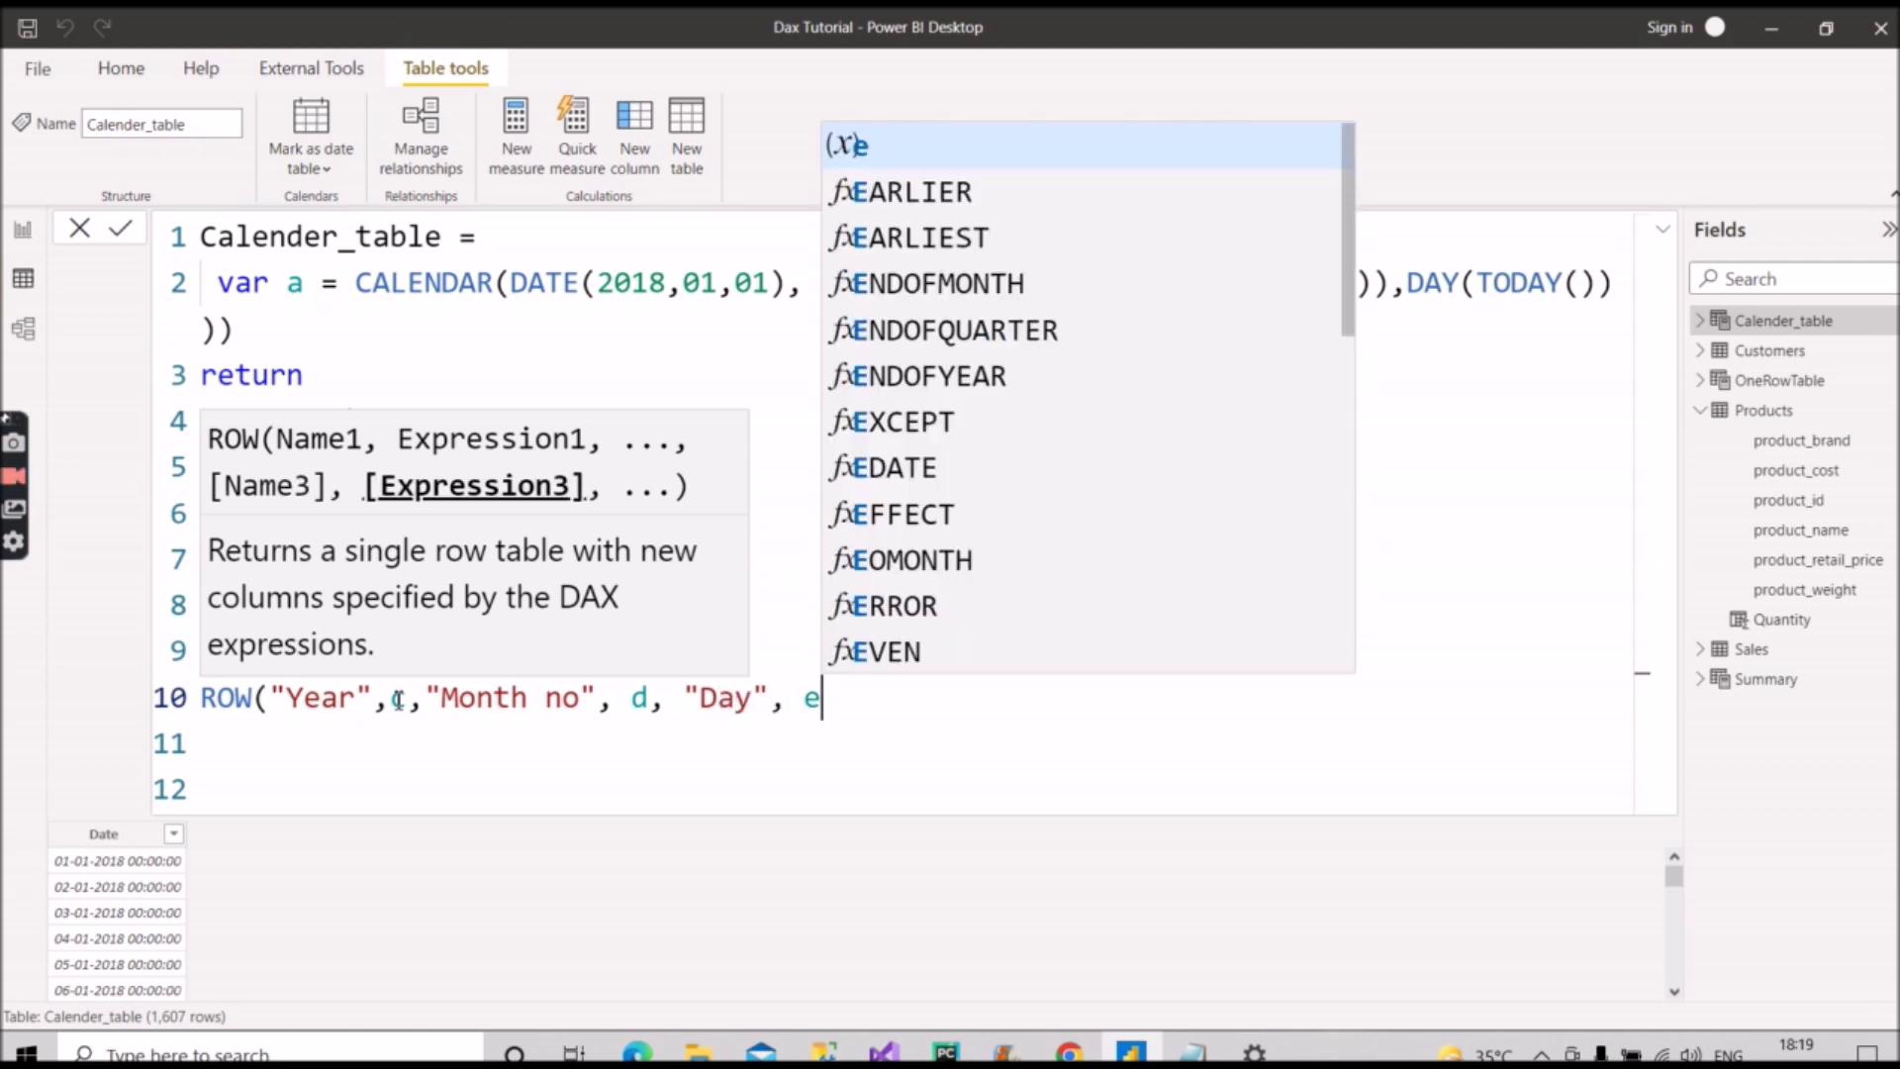
Step: Close the ROW and GENERATE functions with their parentheses and commit the Calender_table formula
type(")")
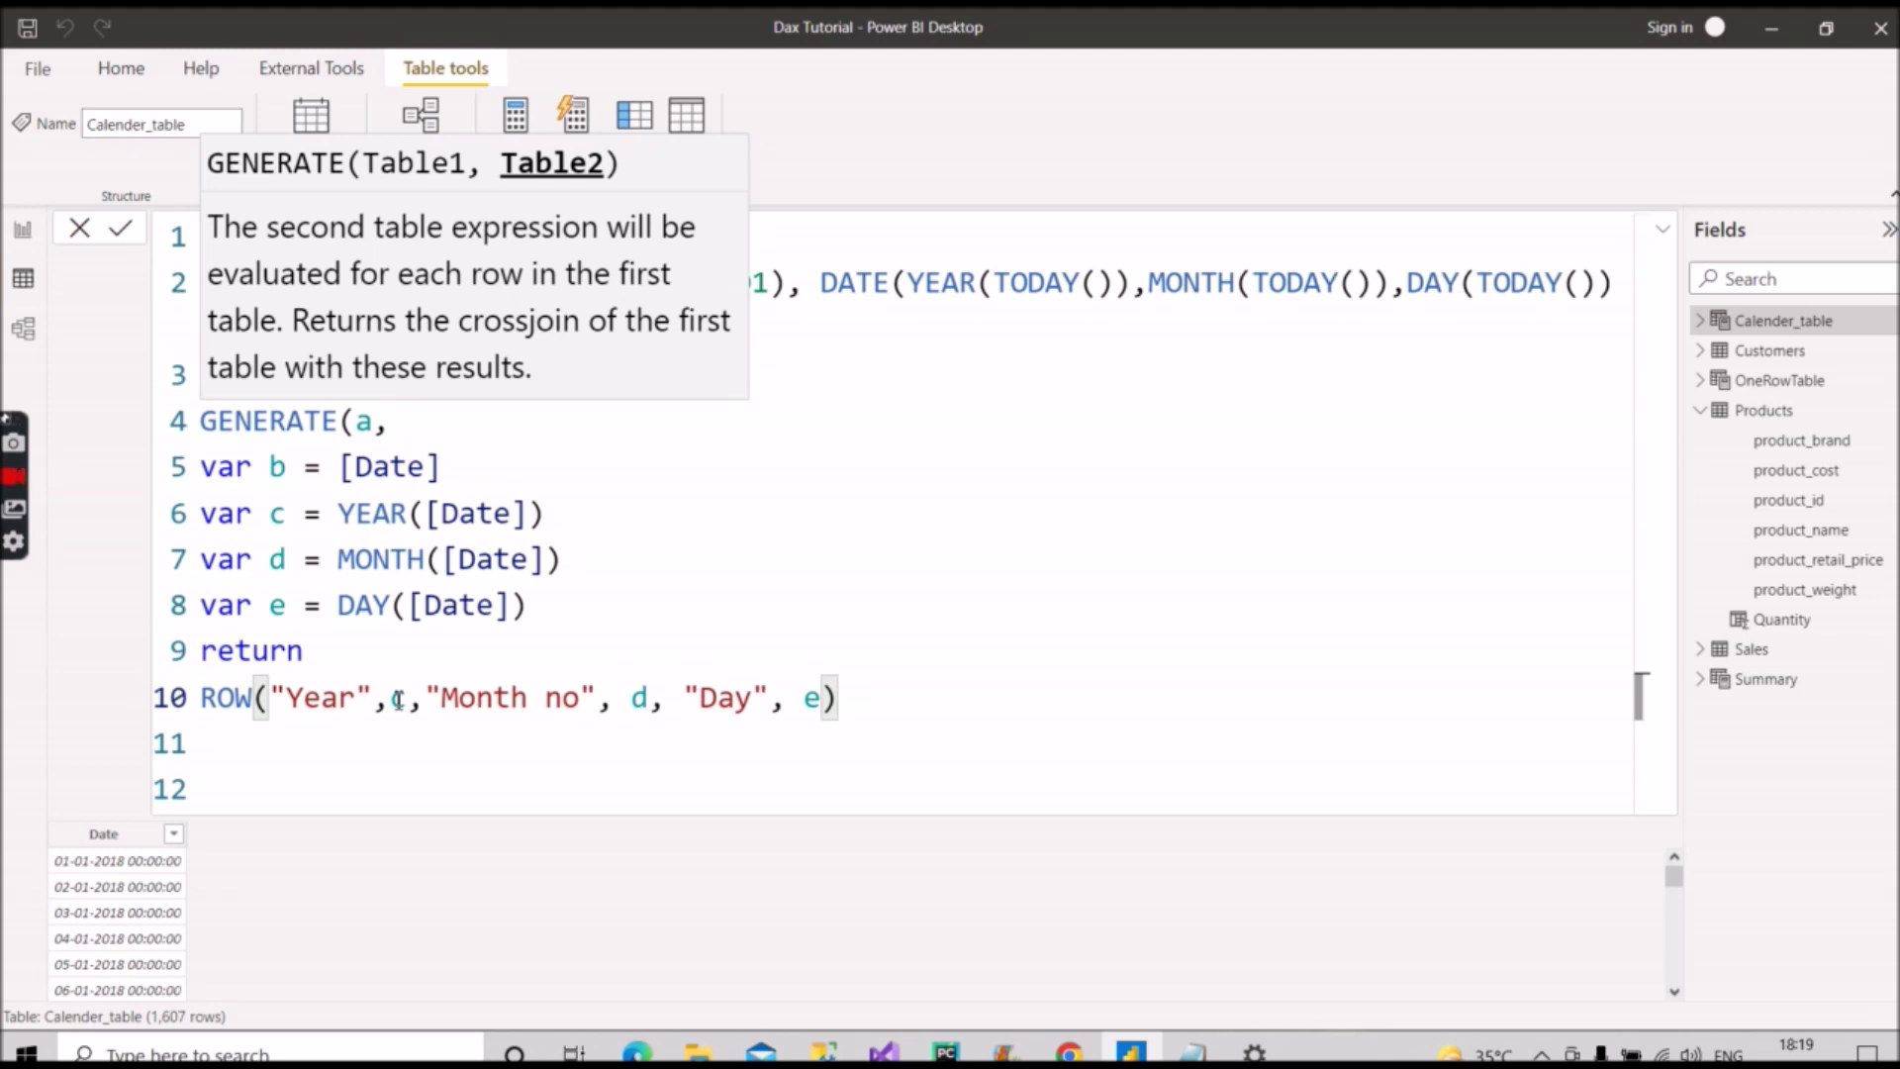
type(")")
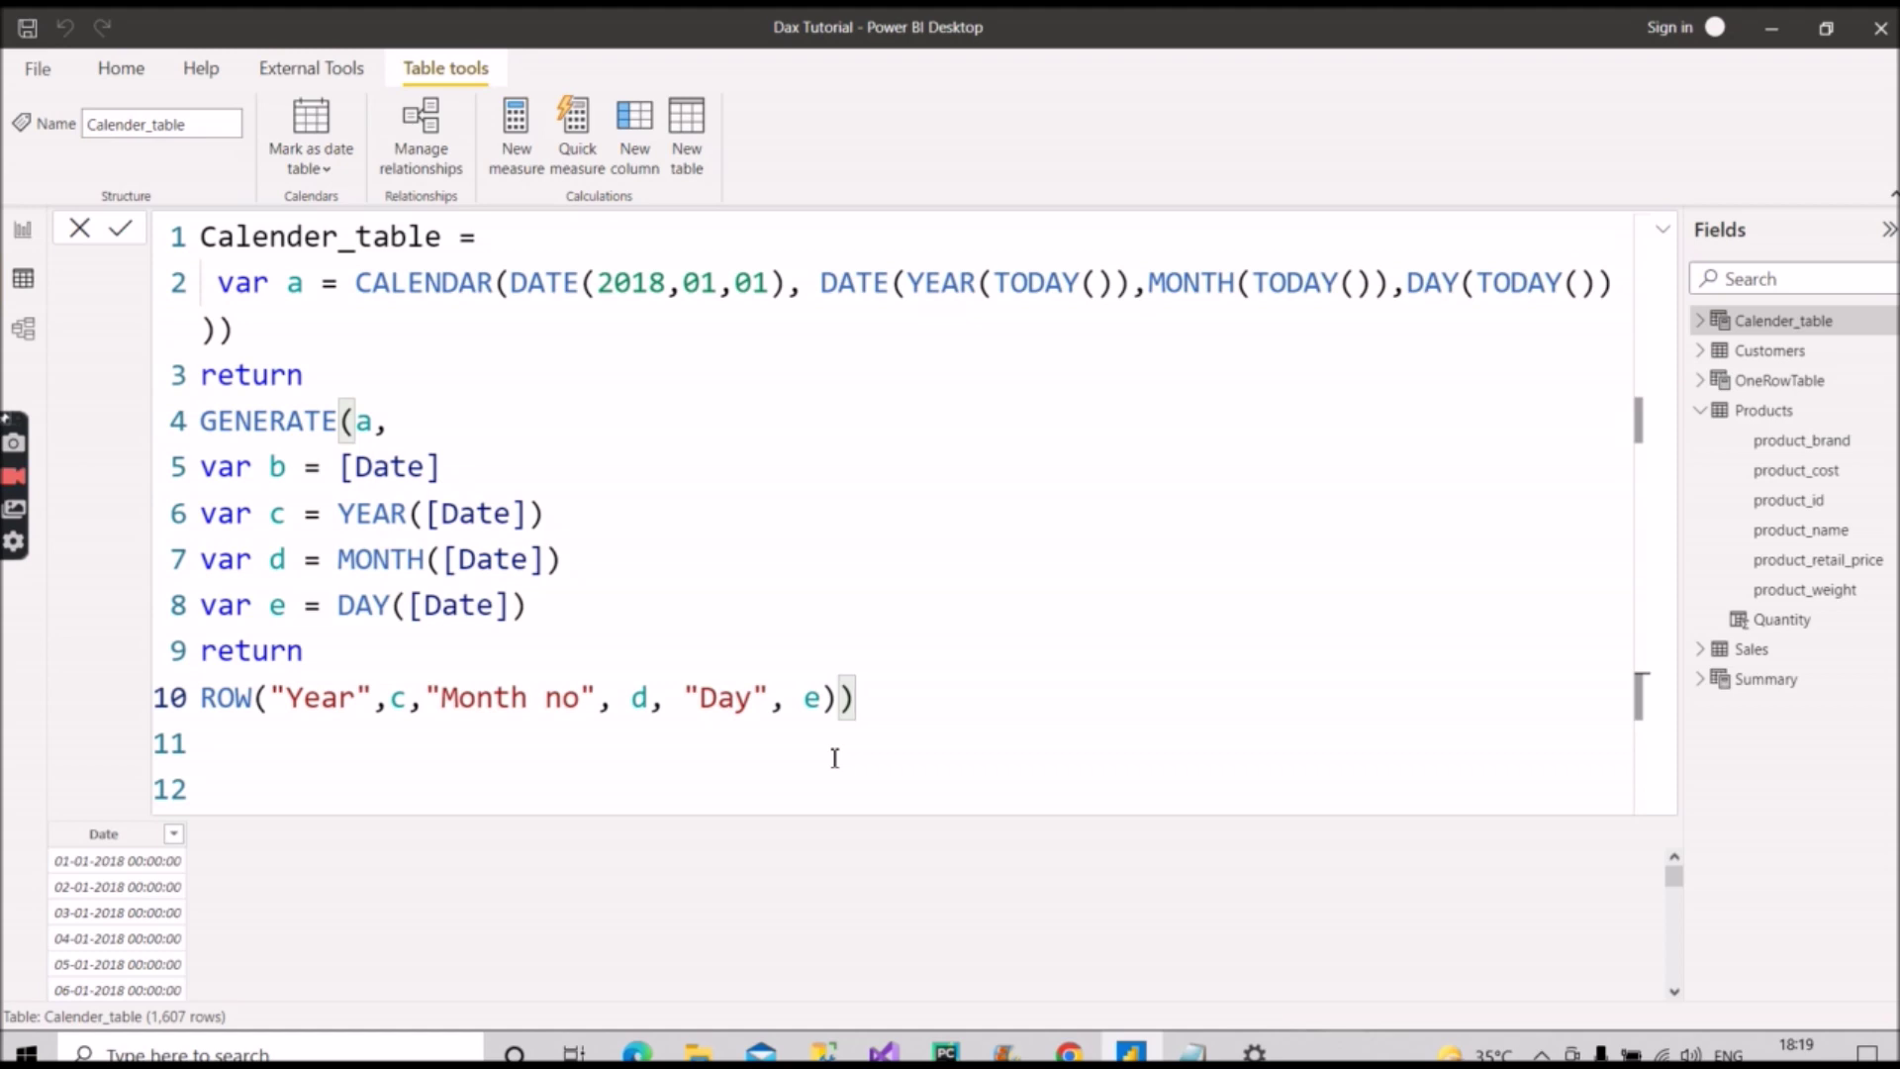
key("Return")
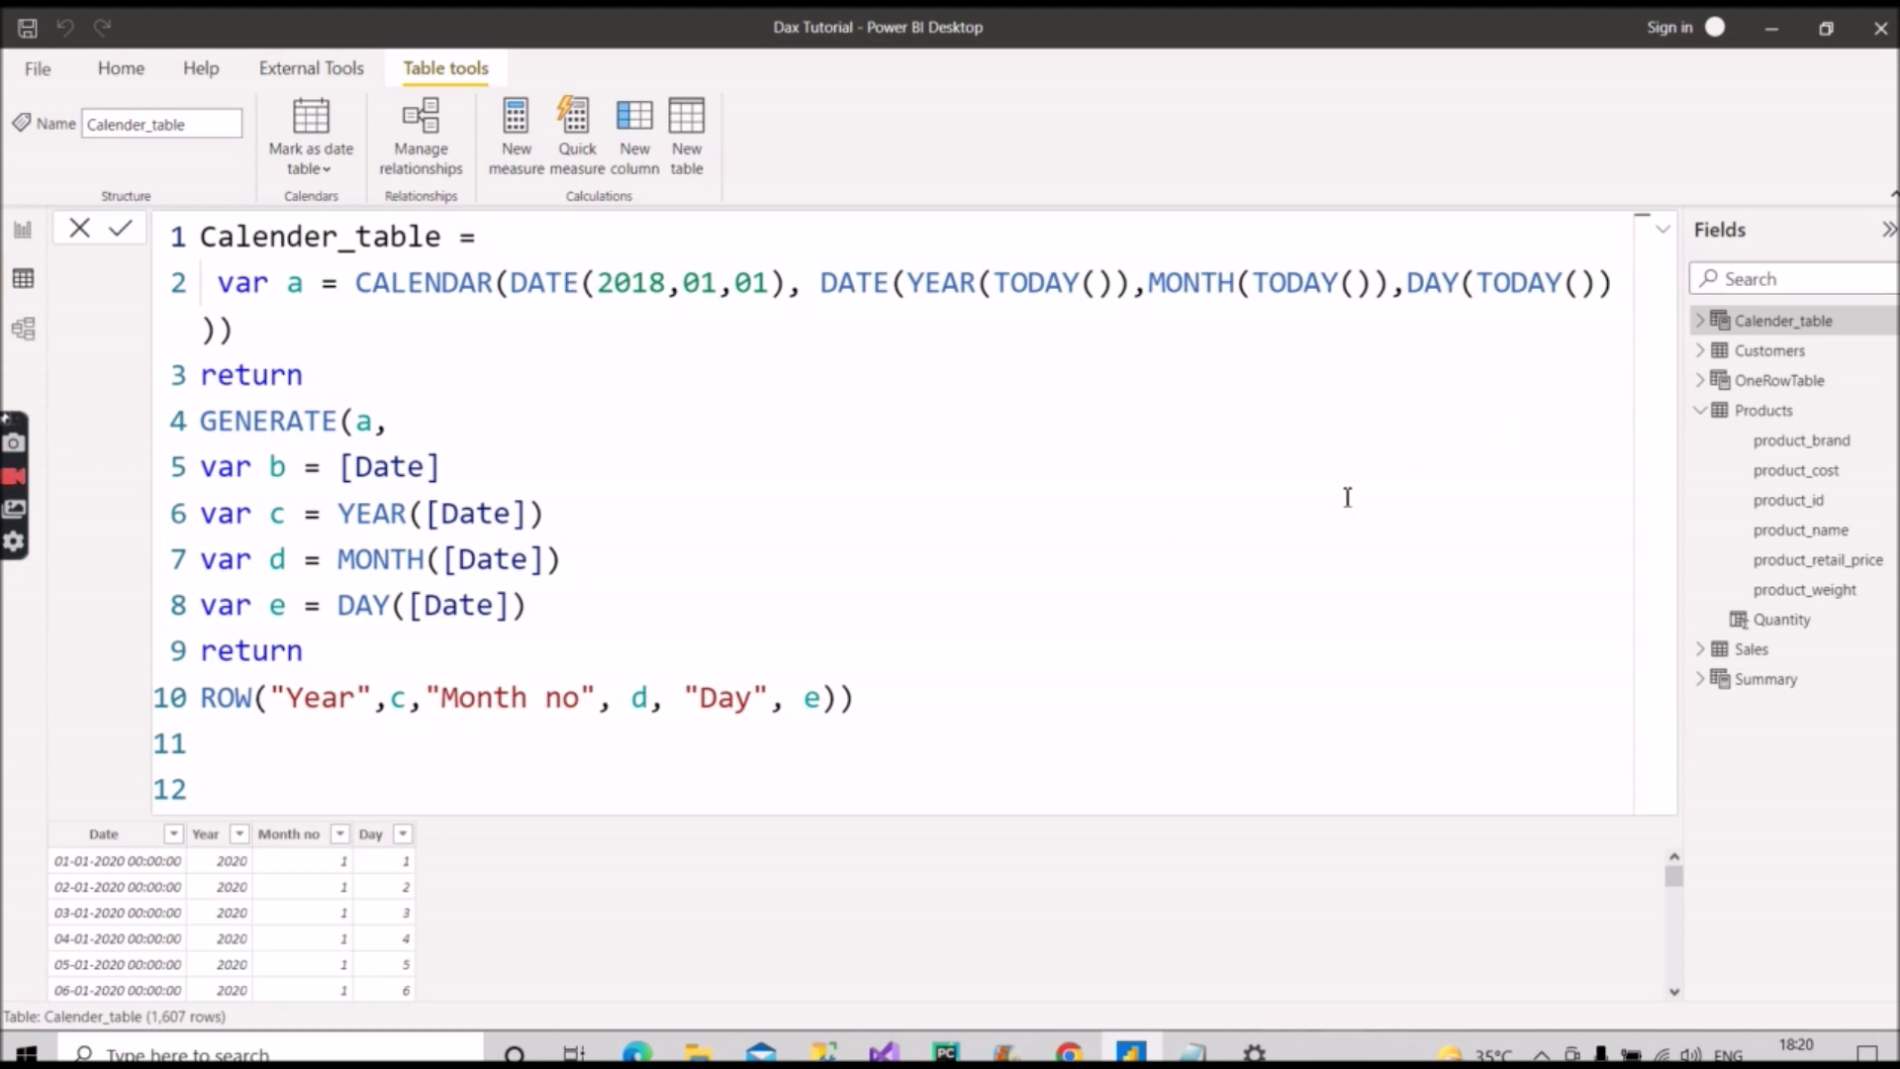
Step: Sort the Calender_table rows by the Date column in ascending order
left_click(1067, 707)
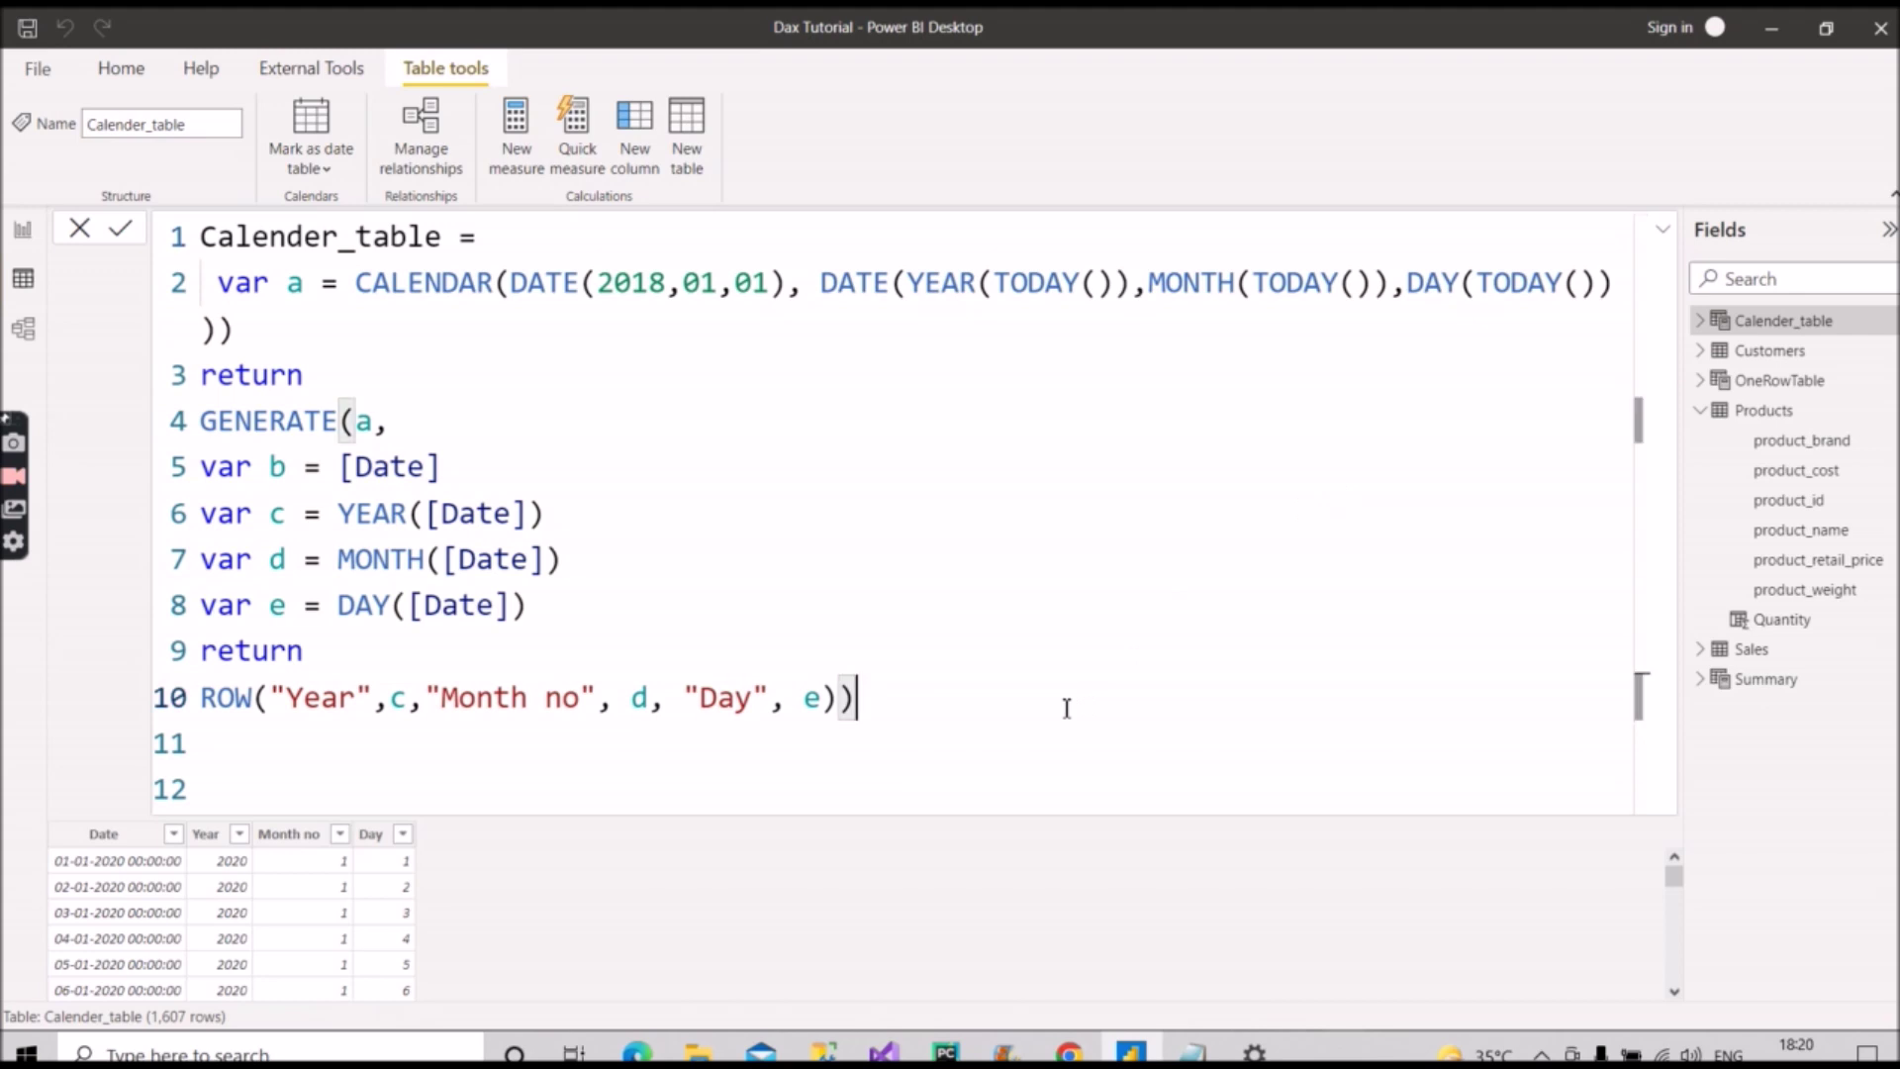
scroll(1067, 708, "down", 10, "ctrl")
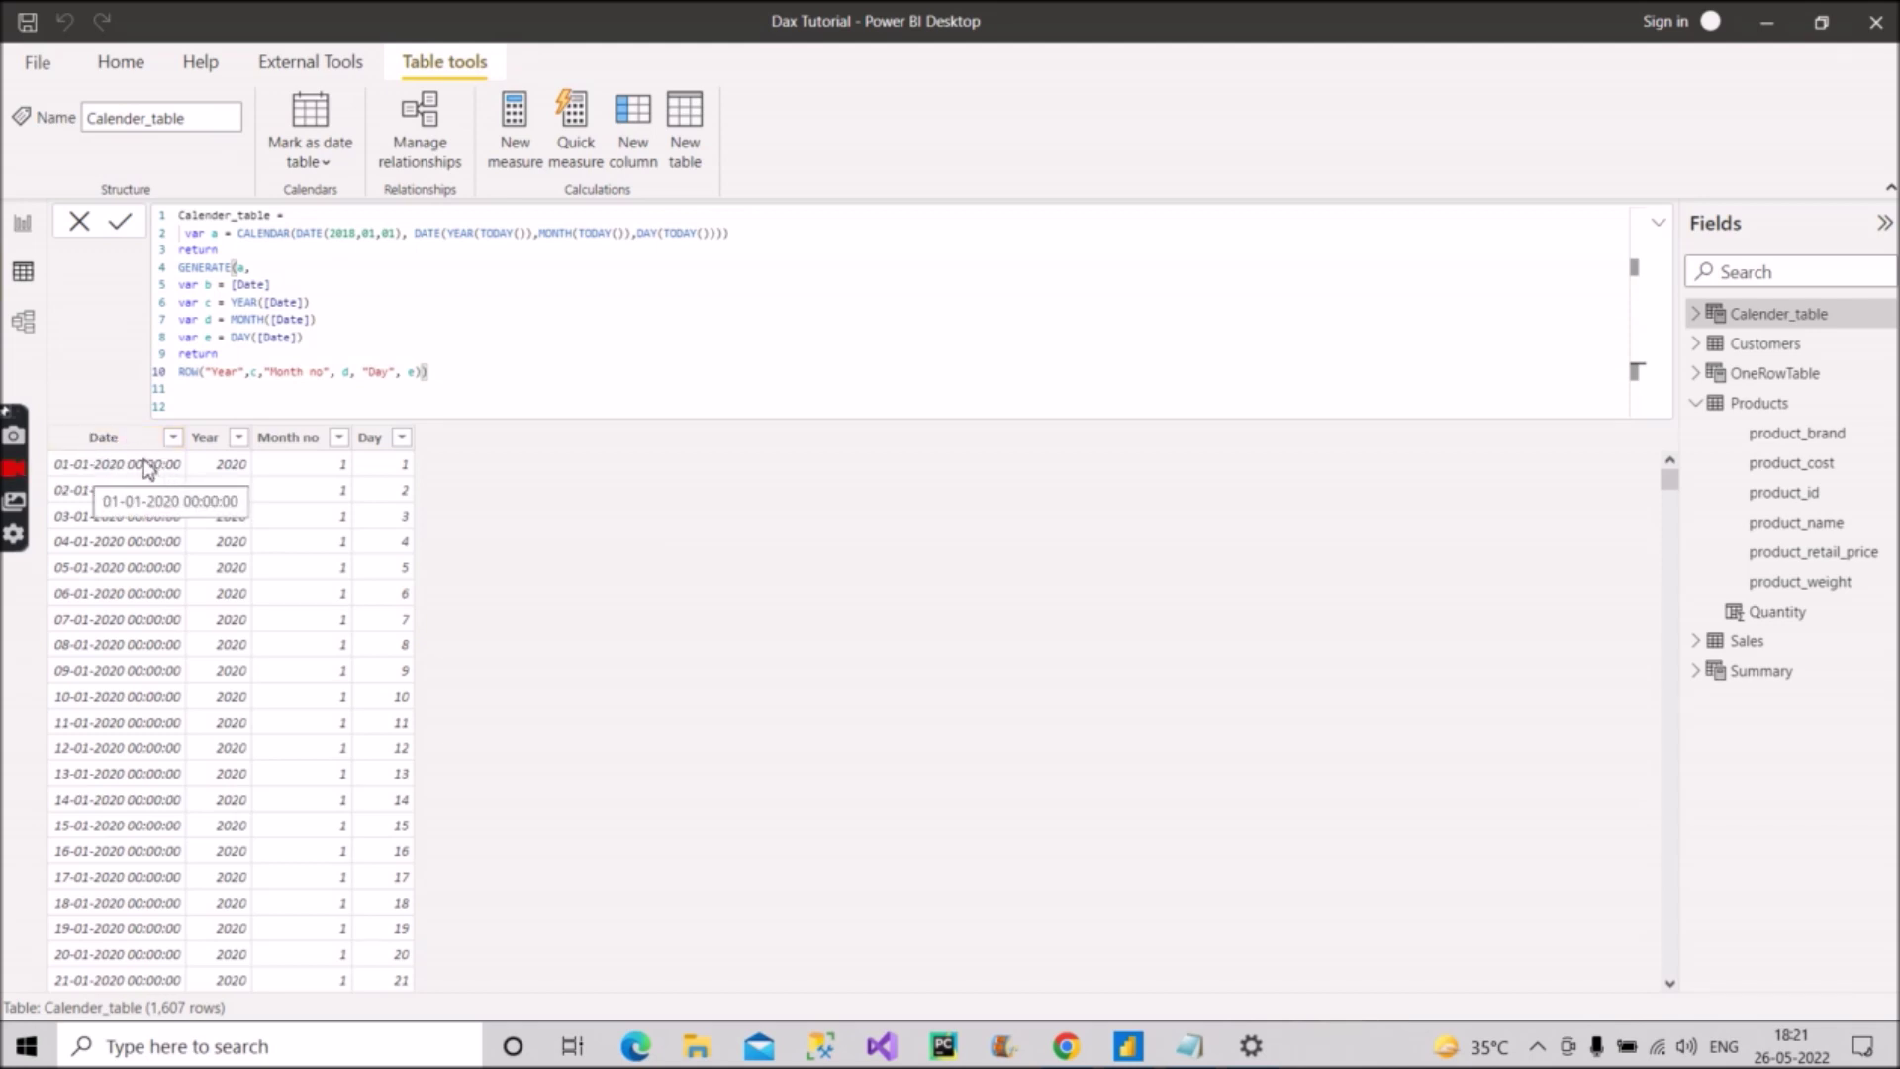
left_click(176, 446)
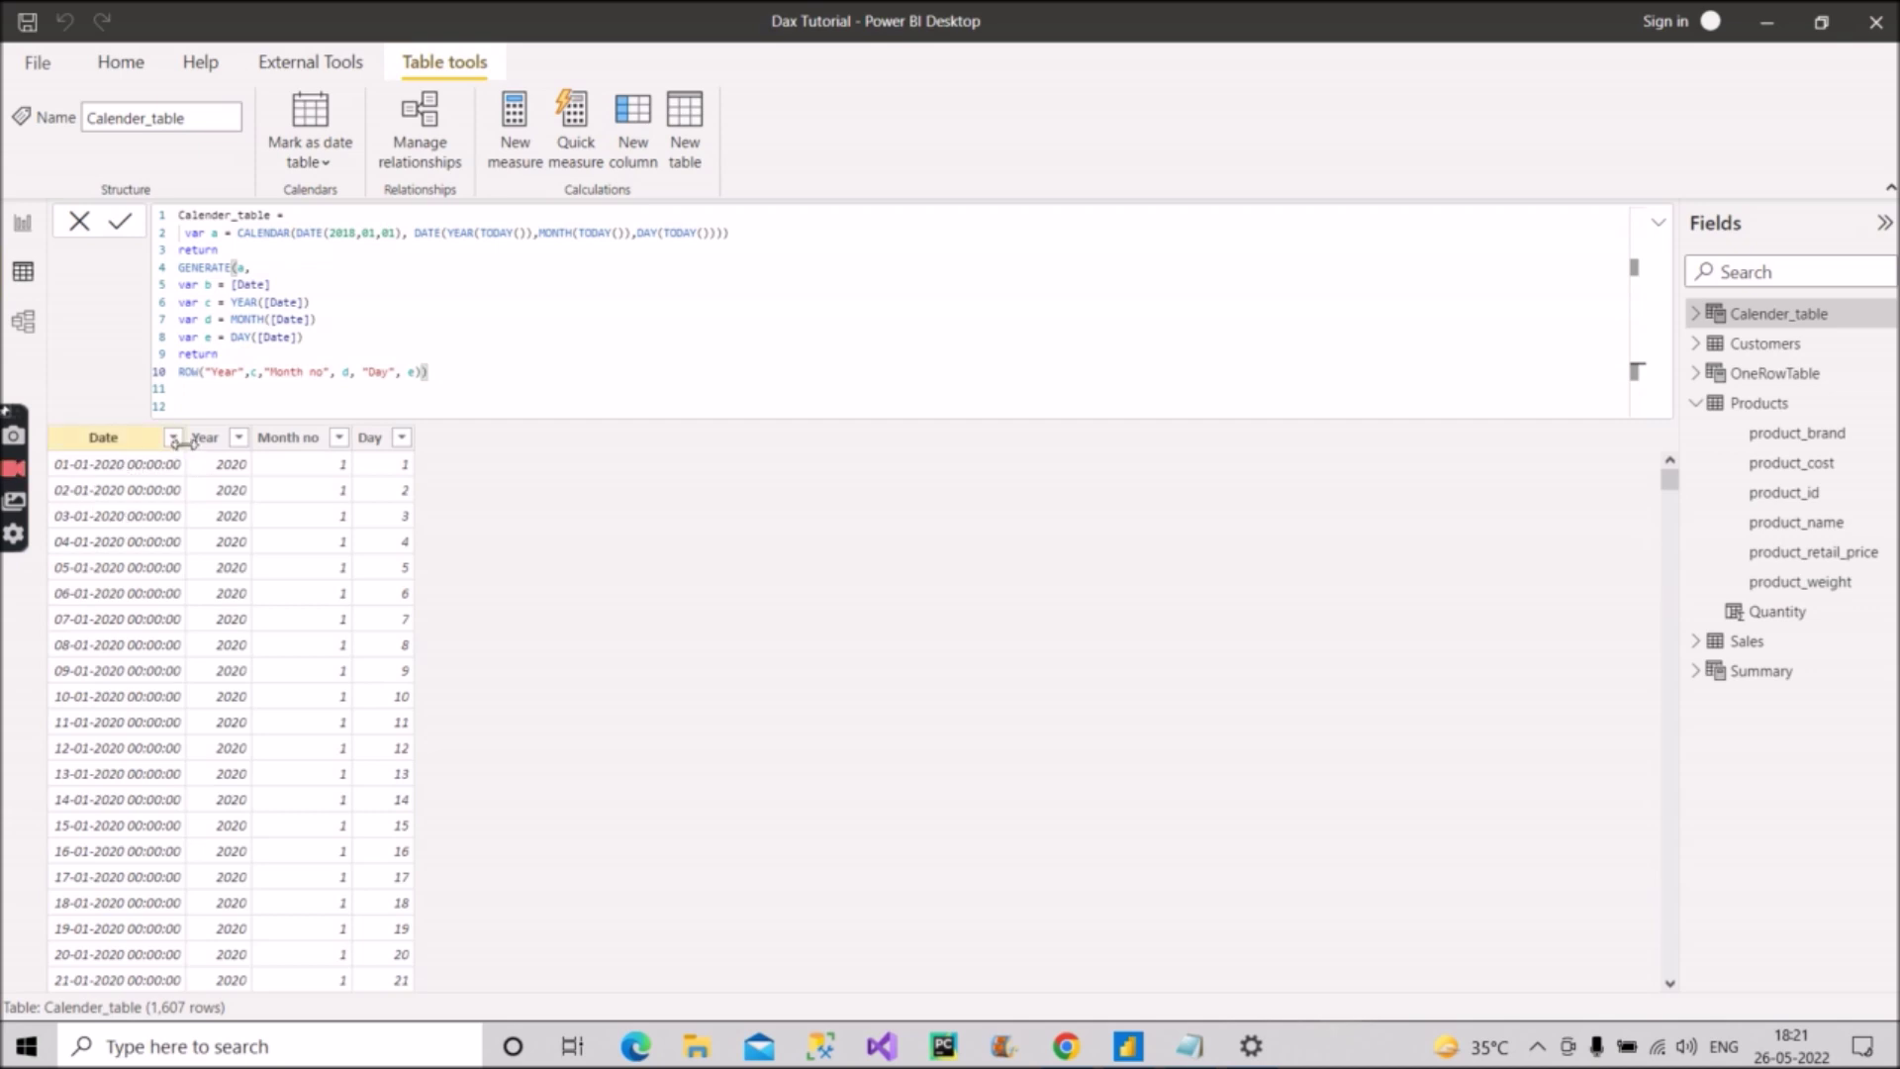
left_click(173, 441)
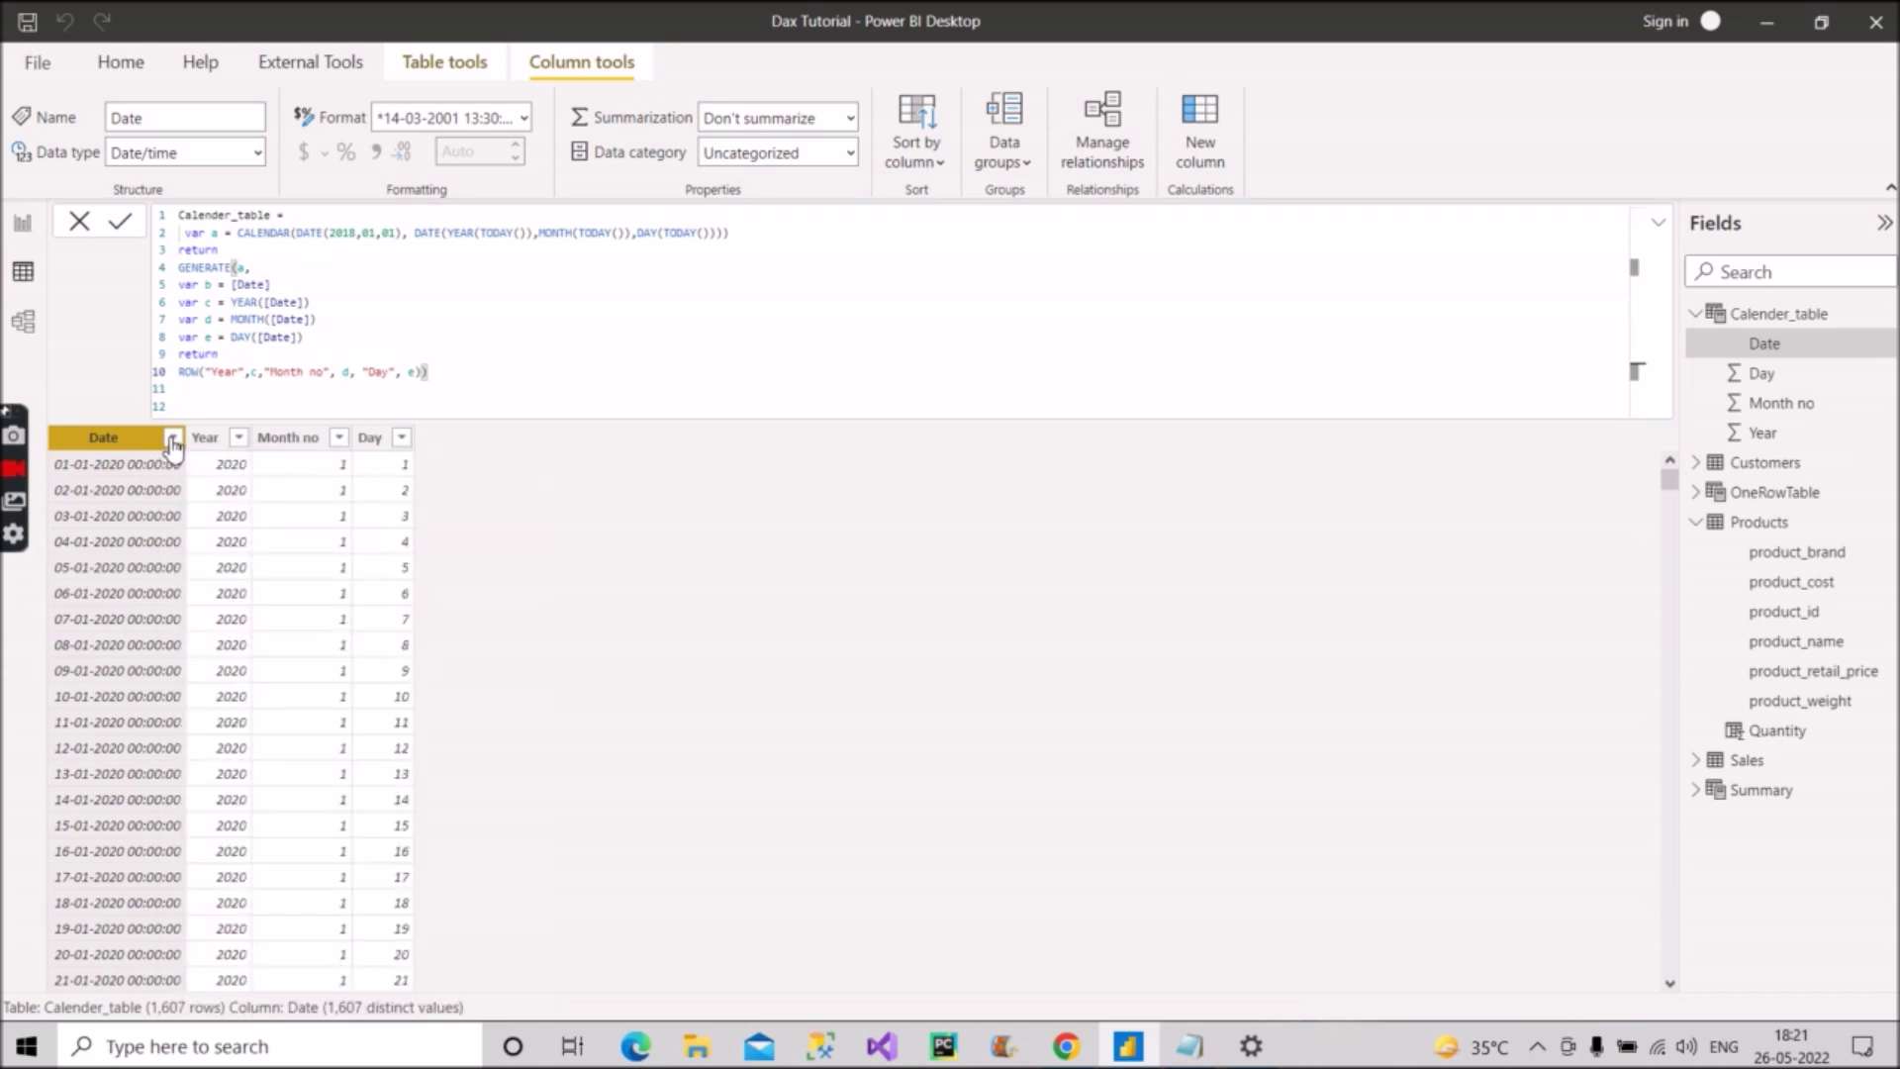
left_click(173, 440)
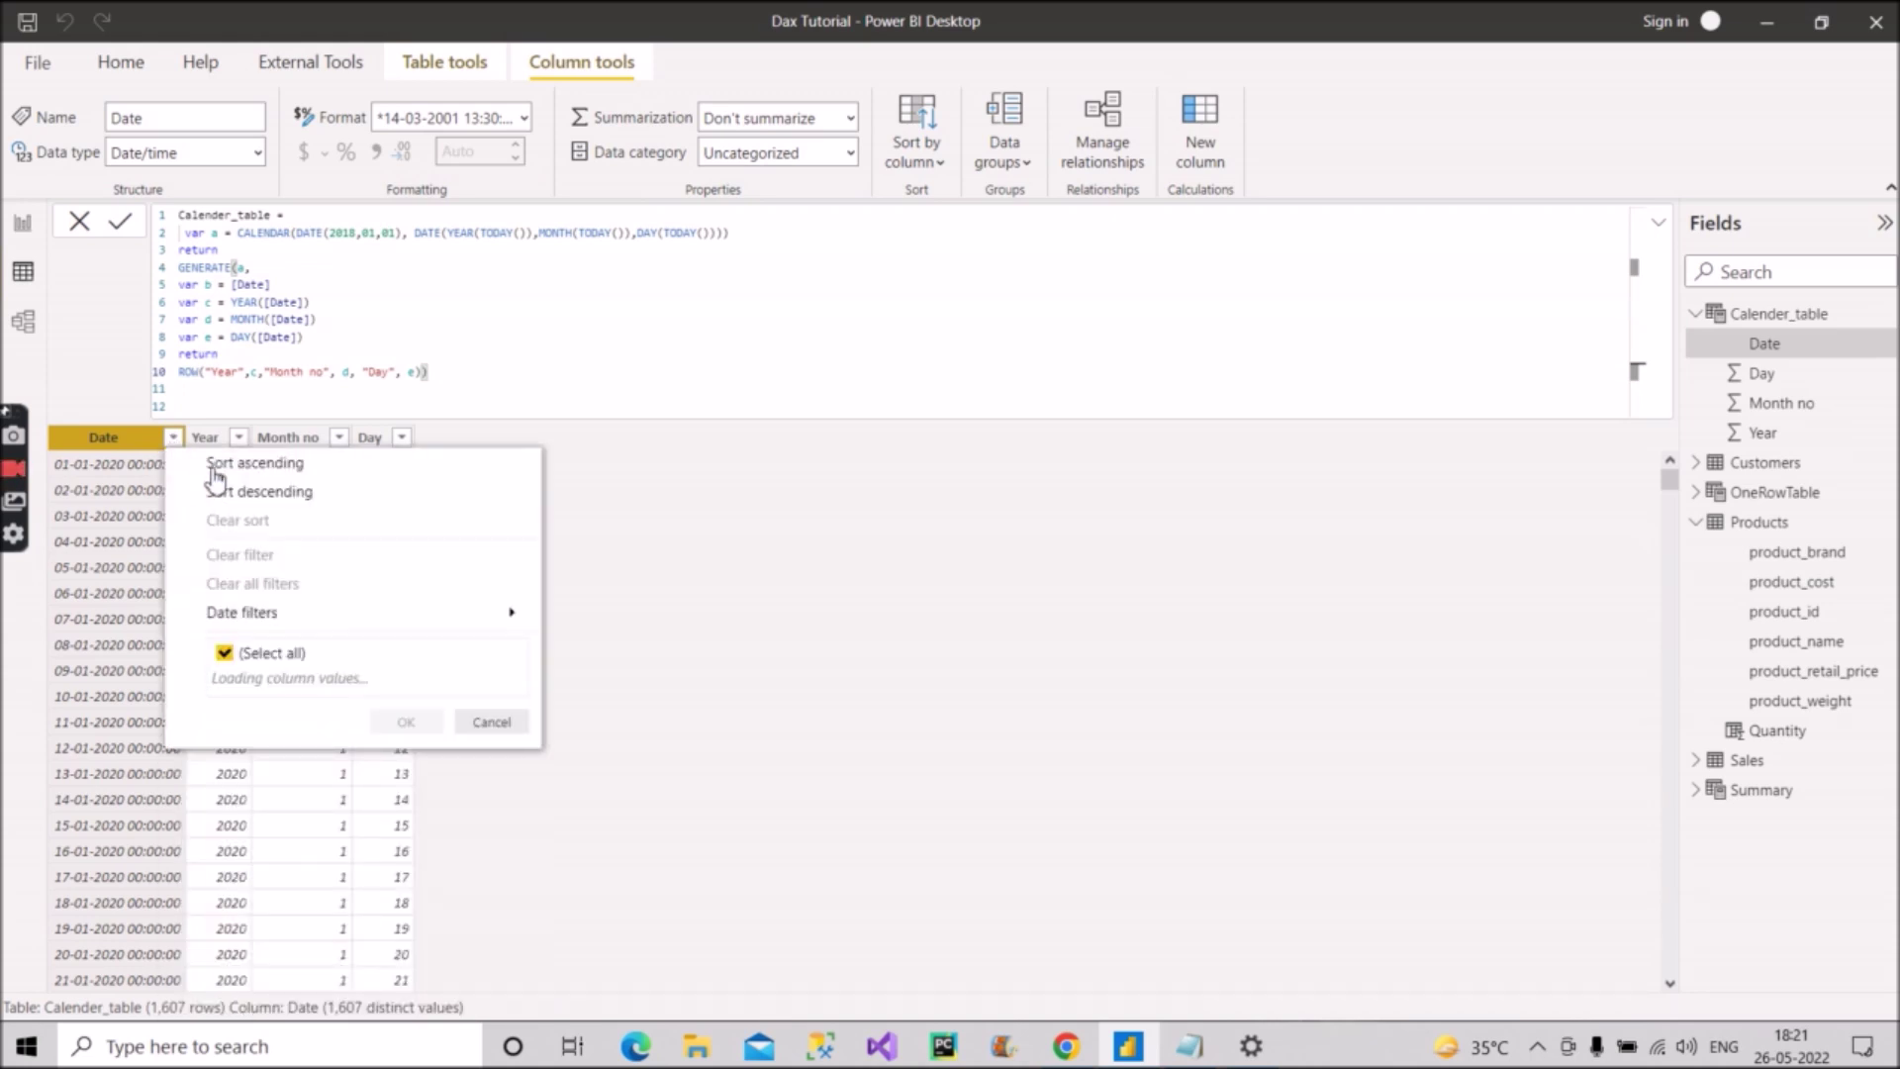
left_click(216, 465)
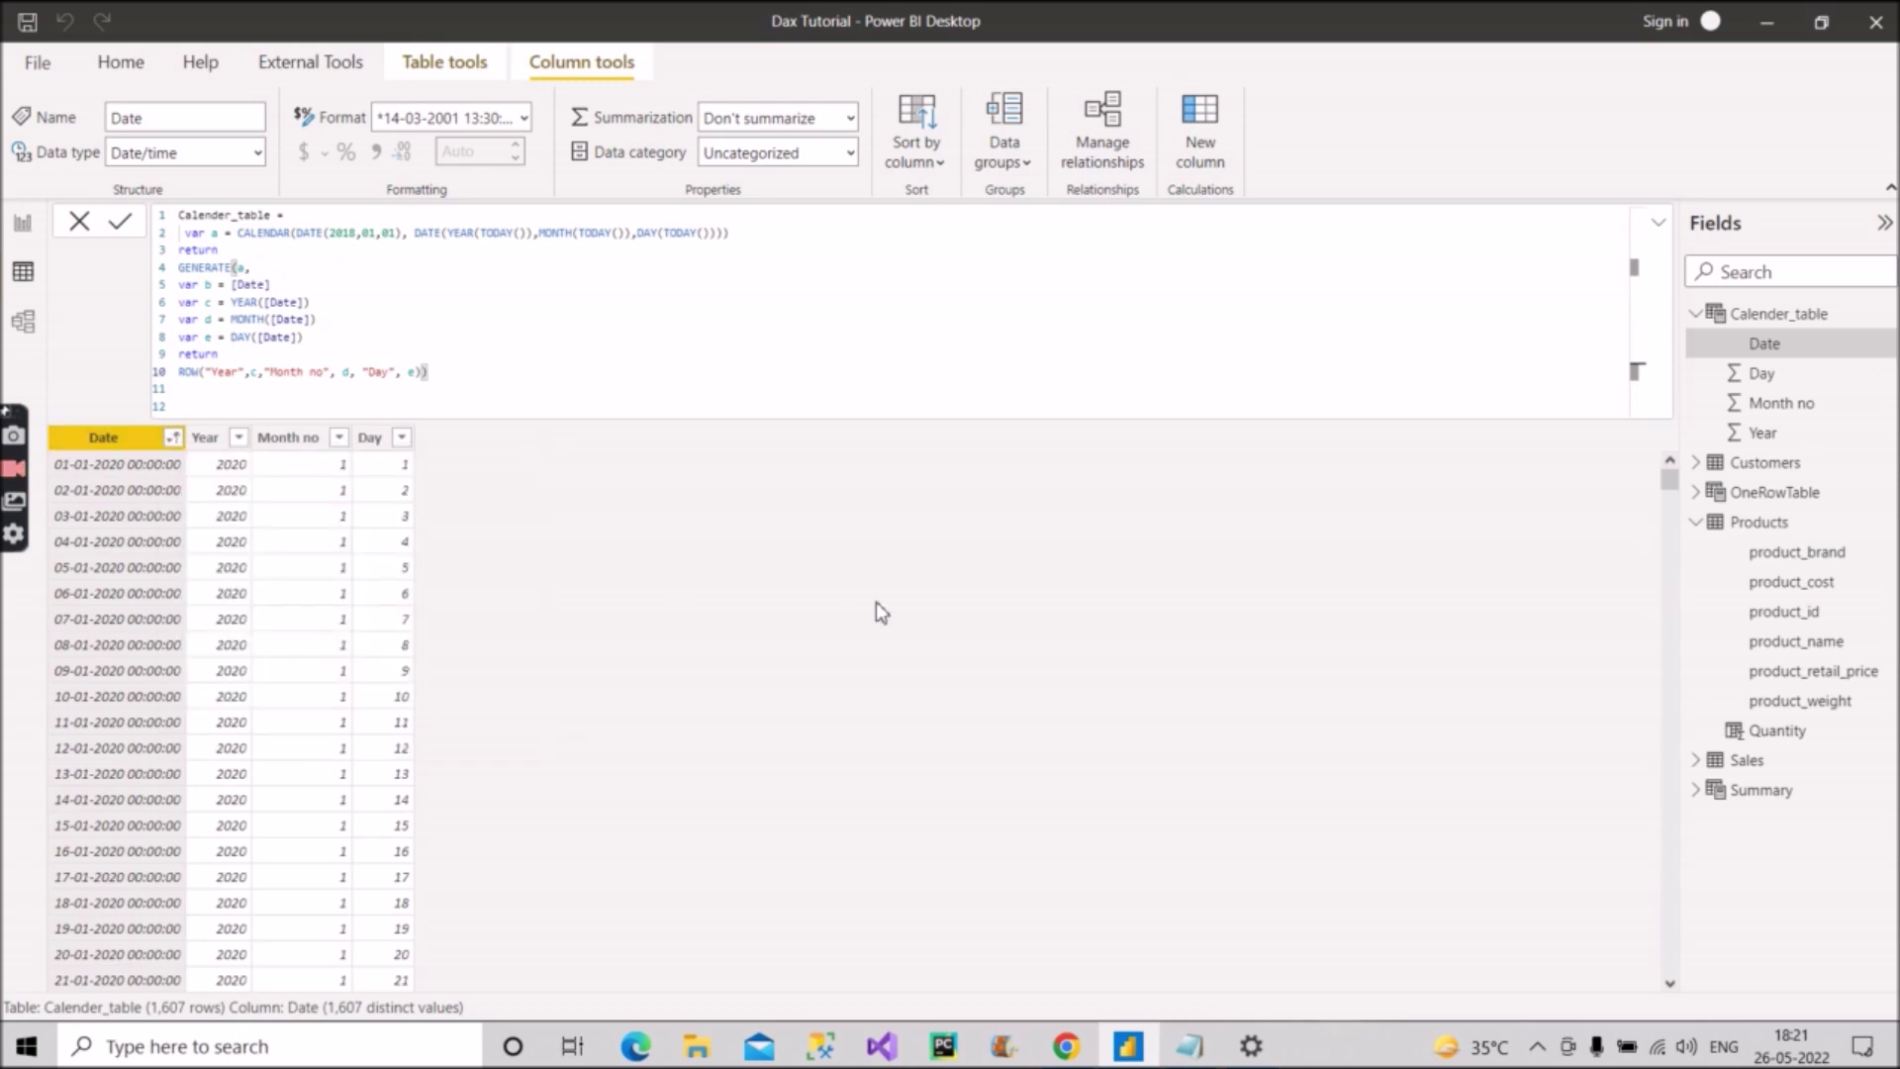